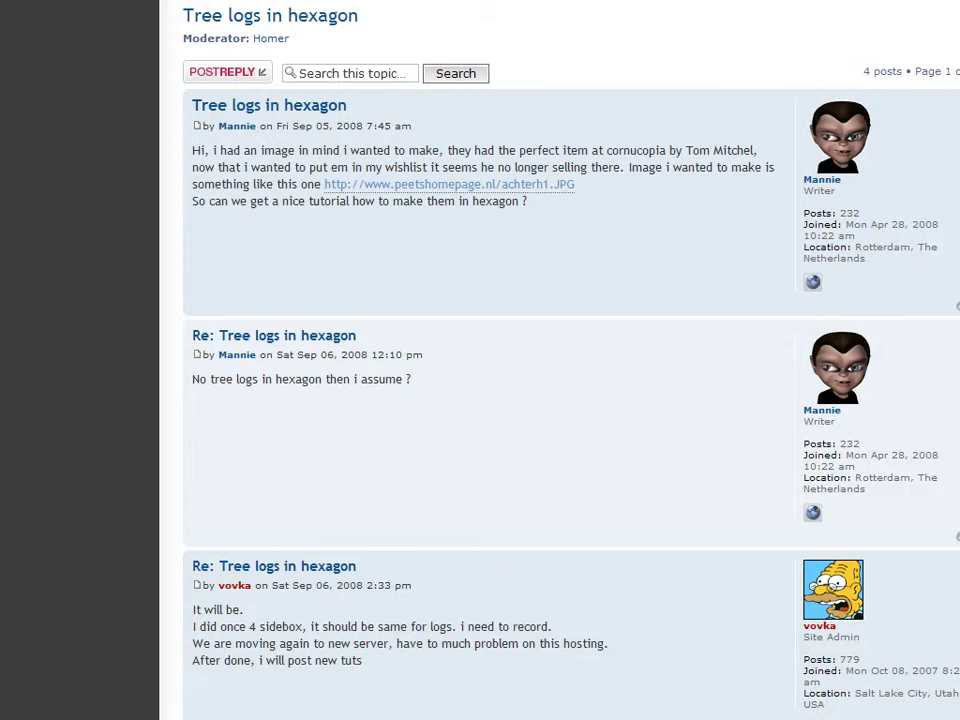
- Switch to the Vue scene containing the tree stump and enlarge its window to fill the screen
{"action": "left_click", "coordinate": [448, 258]}
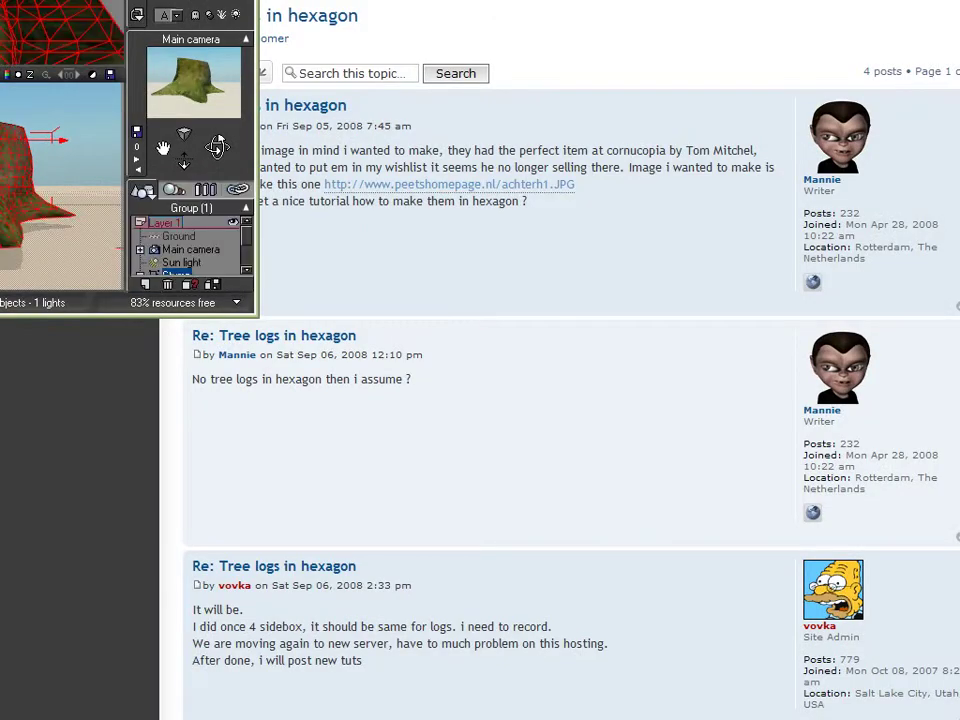
{"action": "left_click_drag", "start_coordinate": [108, 0], "coordinate": [596, 0]}
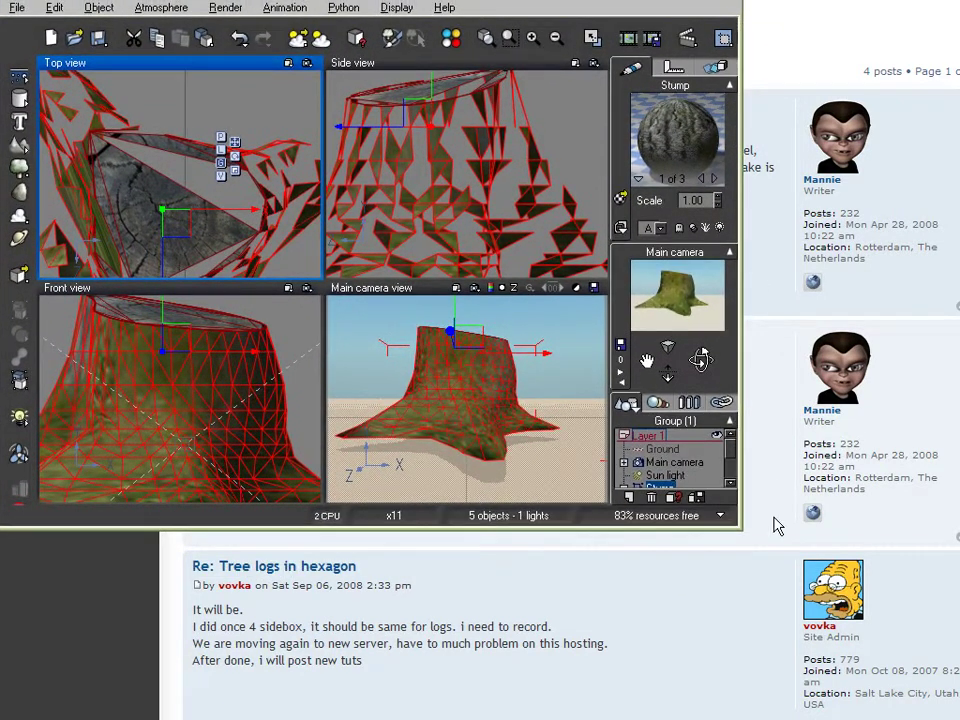
{"action": "left_click_drag", "start_coordinate": [748, 540], "coordinate": [958, 718]}
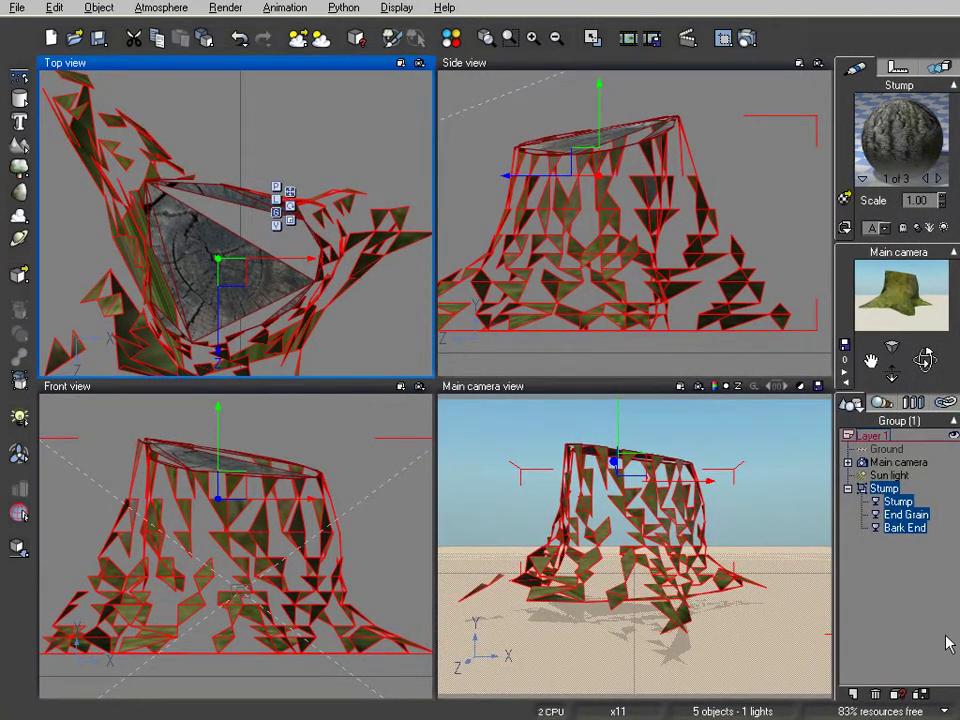
- Examine the Stump group's mesh with the whole stump framed in the top view
{"action": "double_click", "coordinate": [887, 492]}
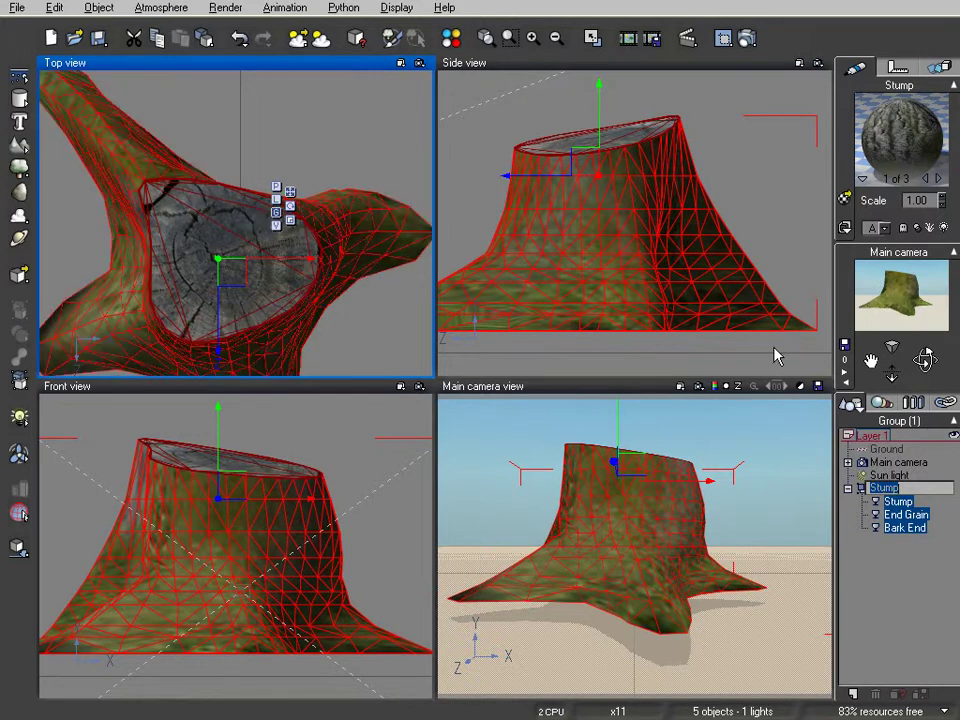
{"action": "right_click", "coordinate": [376, 151]}
{"action": "left_click", "coordinate": [402, 172]}
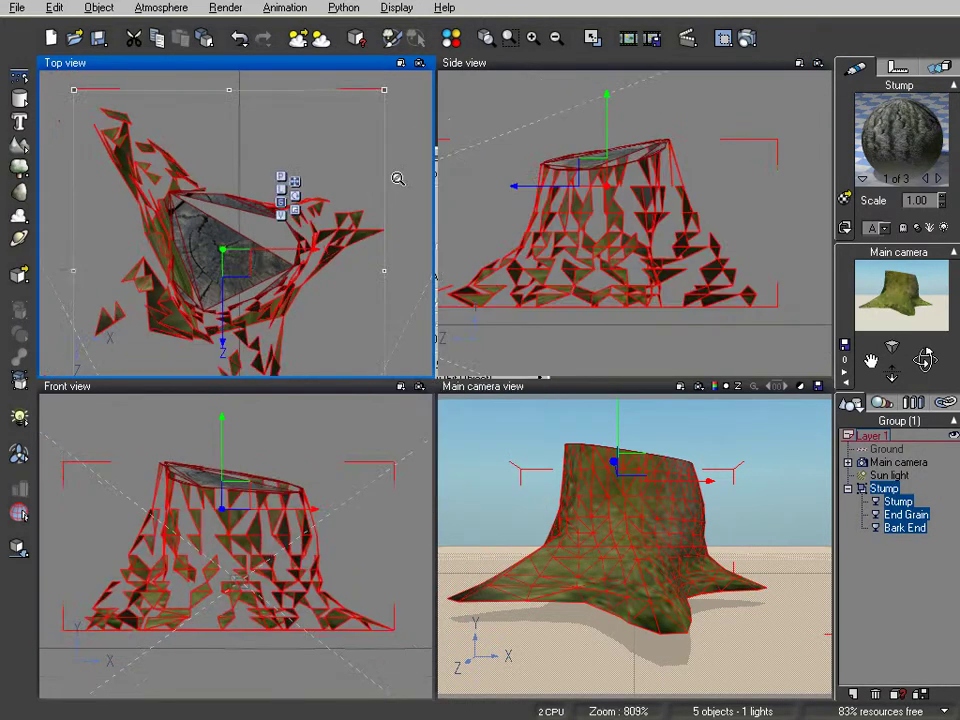
{"action": "left_click", "coordinate": [391, 183]}
{"action": "right_click", "coordinate": [391, 167]}
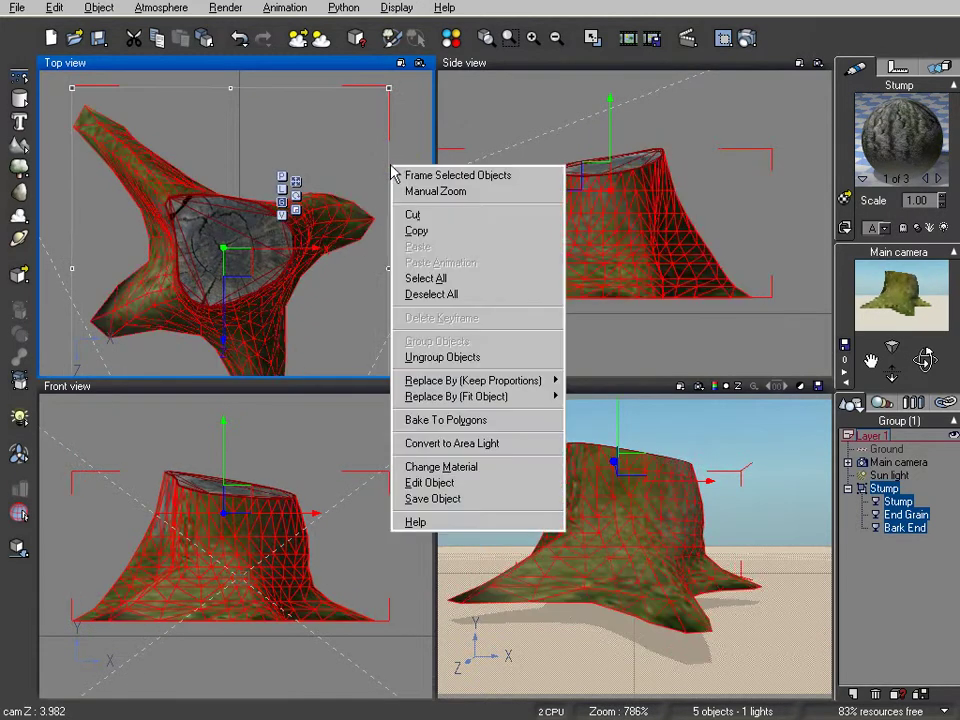
{"action": "right_click_drag", "start_coordinate": [339, 139], "coordinate": [343, 103]}
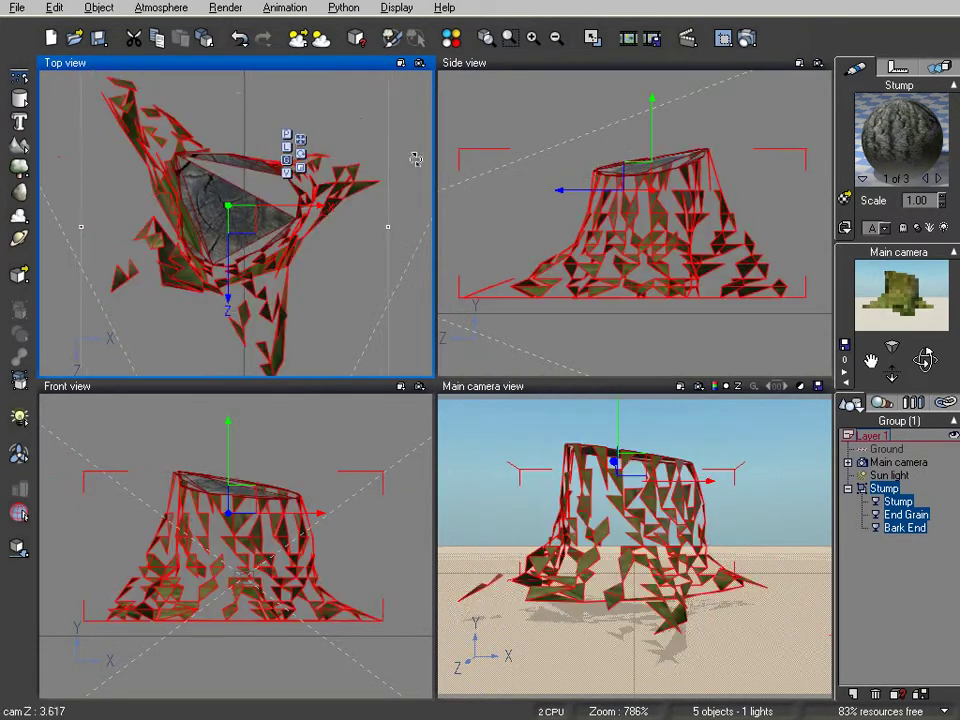
{"action": "left_click", "coordinate": [416, 159]}
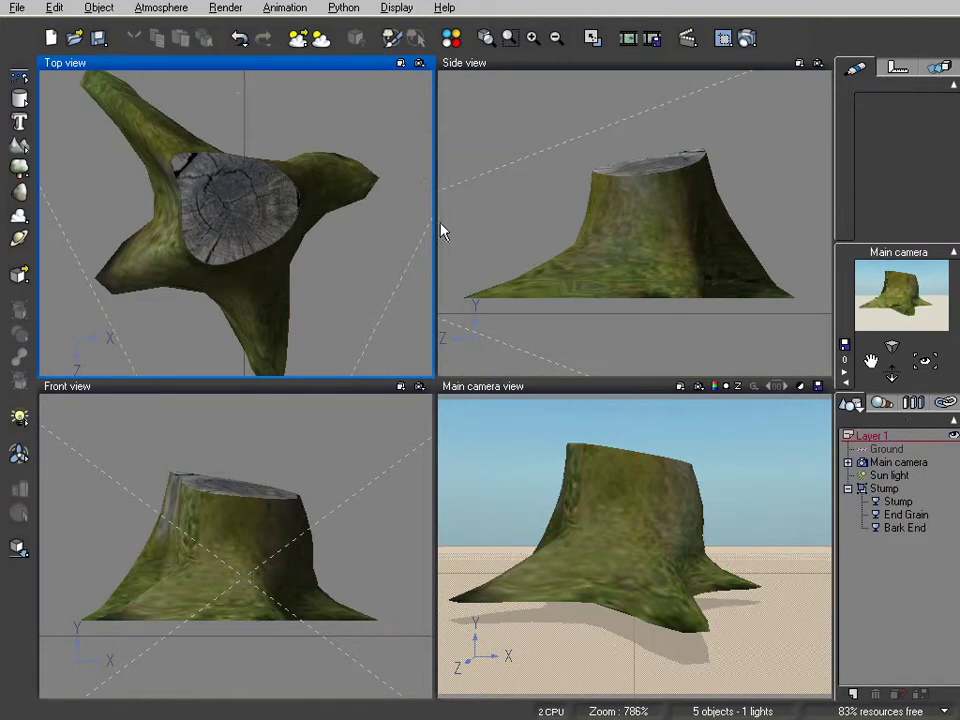
- Move the Stump group farther from the camera along Z and render the main camera view
{"action": "left_click", "coordinate": [886, 489]}
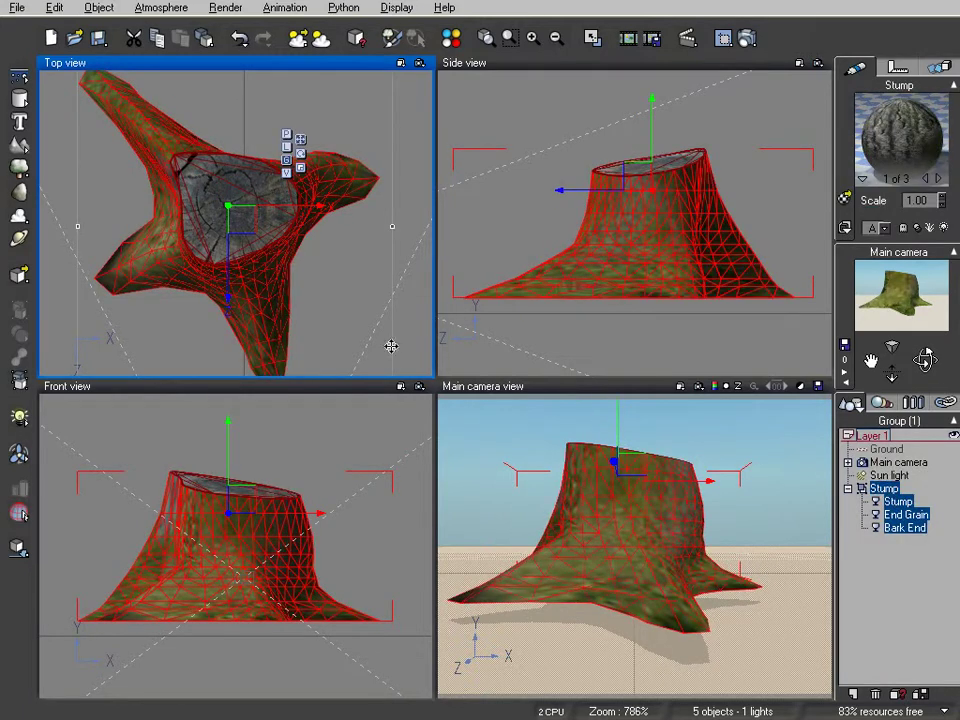
{"action": "left_click_drag", "start_coordinate": [340, 296], "coordinate": [339, 242]}
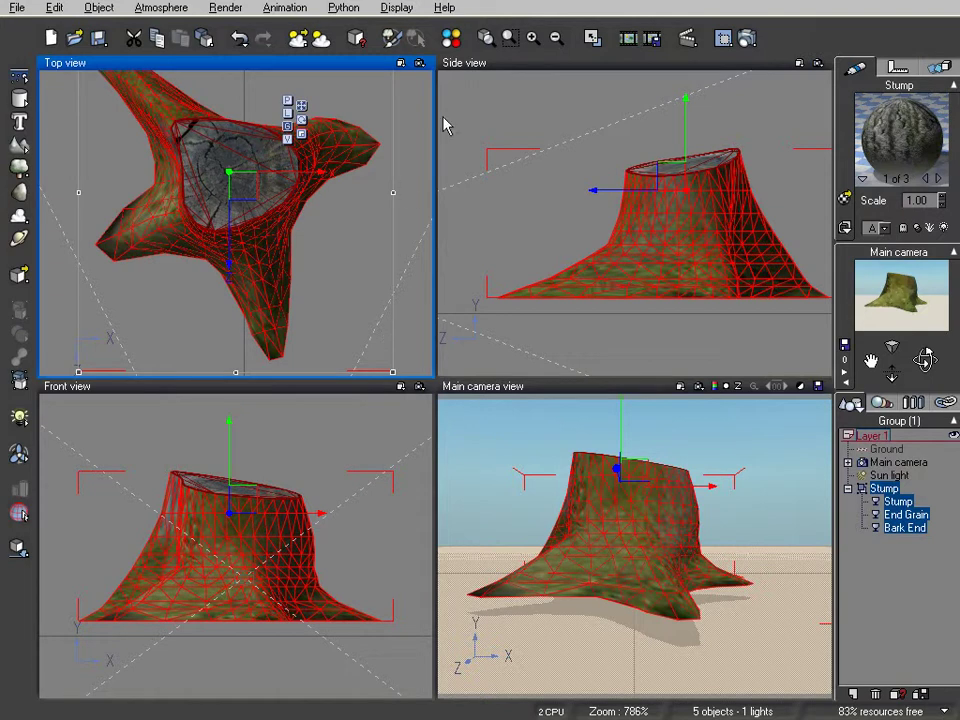
{"action": "left_click", "coordinate": [745, 32]}
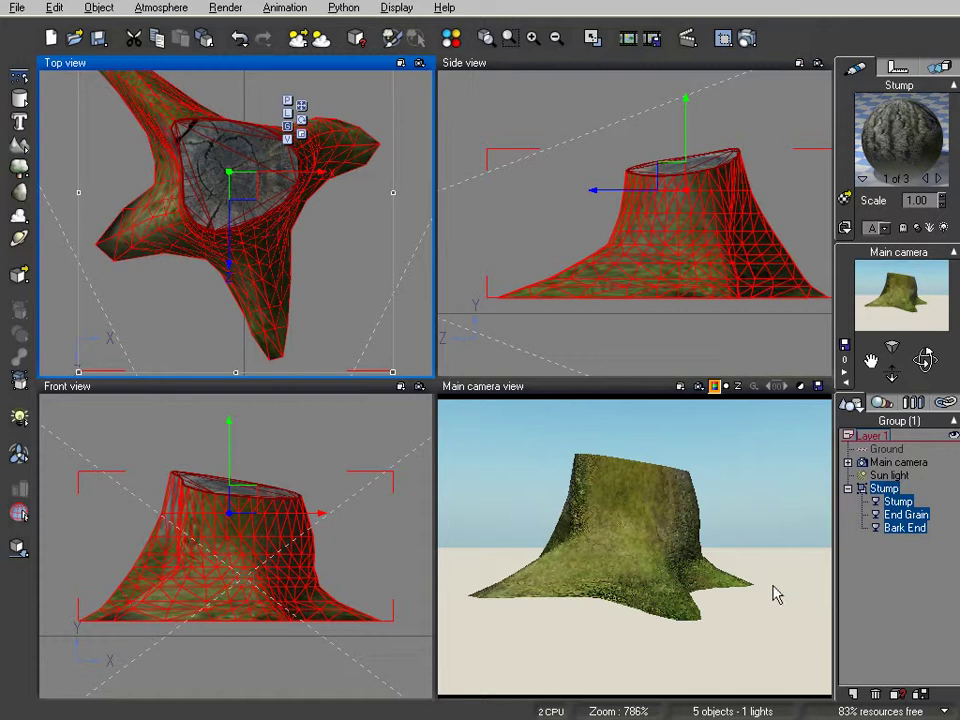
{"action": "left_click", "coordinate": [891, 558]}
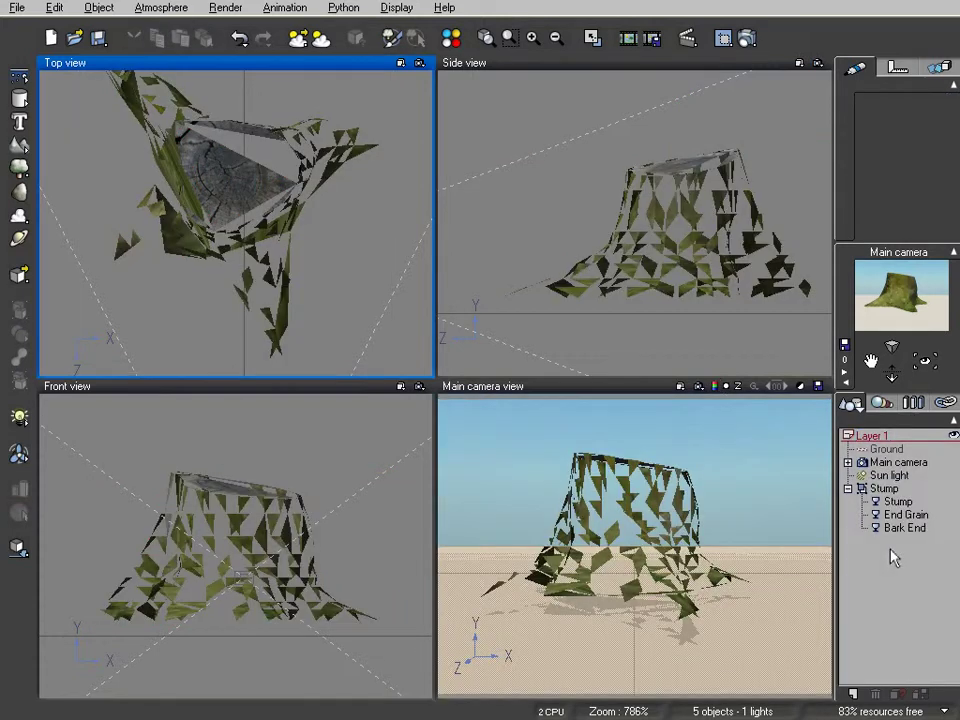
- Lower the Stump bark mesh inside the group below the ground plane, separating it from the end pieces
{"action": "left_click", "coordinate": [887, 489]}
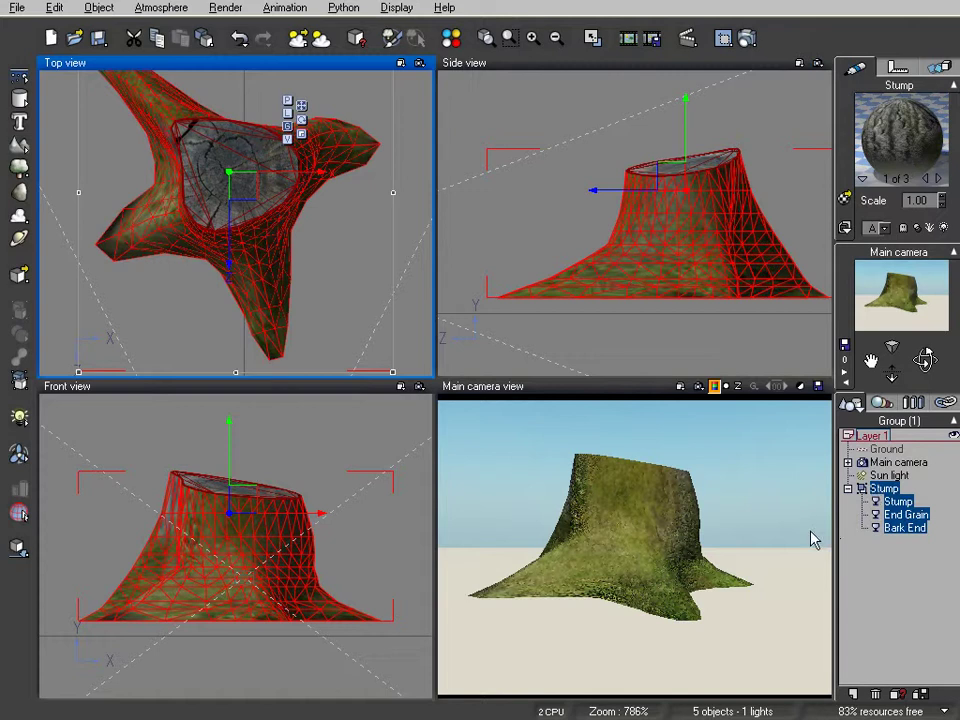
{"action": "left_click", "coordinate": [897, 501]}
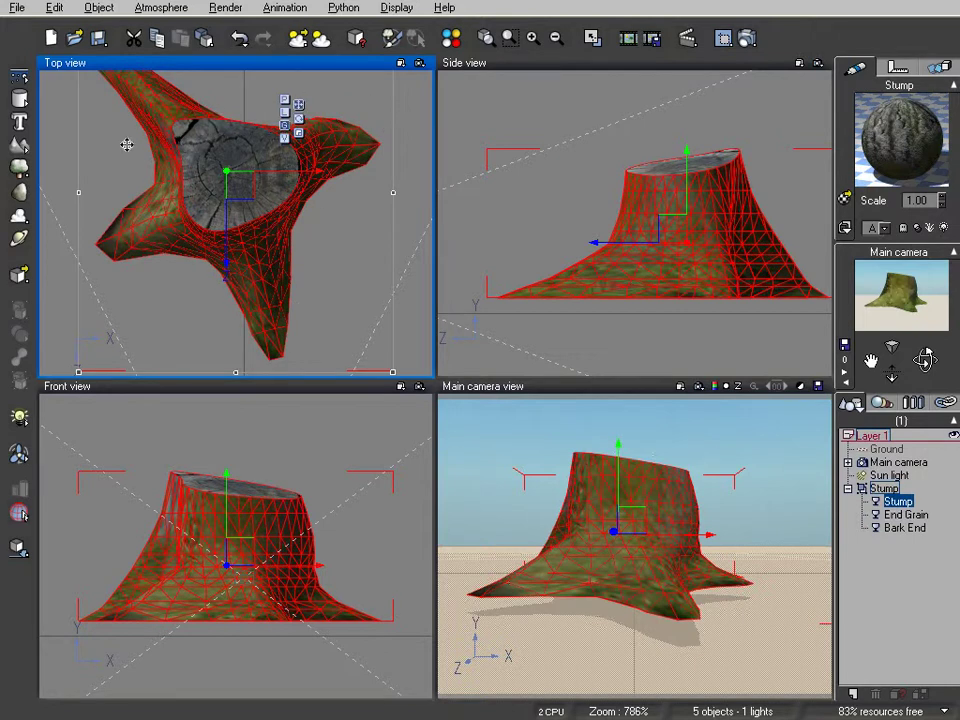
{"action": "left_click_drag", "start_coordinate": [622, 455], "coordinate": [605, 700]}
- Tilt the main camera to look down on the End Grain piece and move the piece aside from the stump
{"action": "left_click", "coordinate": [906, 514]}
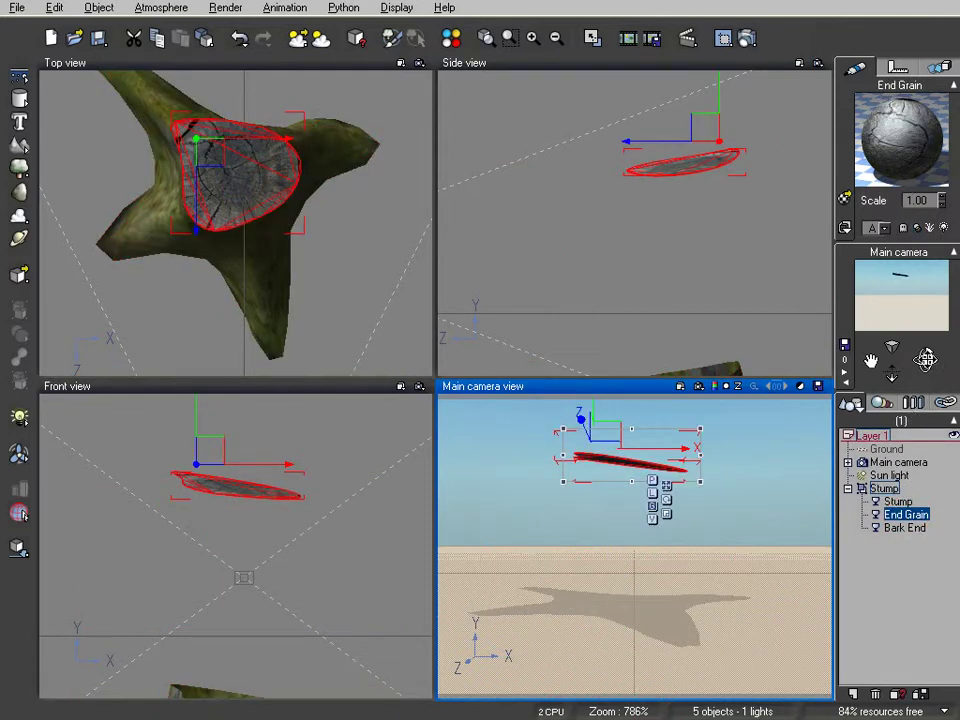
{"action": "left_click_drag", "start_coordinate": [925, 358], "coordinate": [925, 452]}
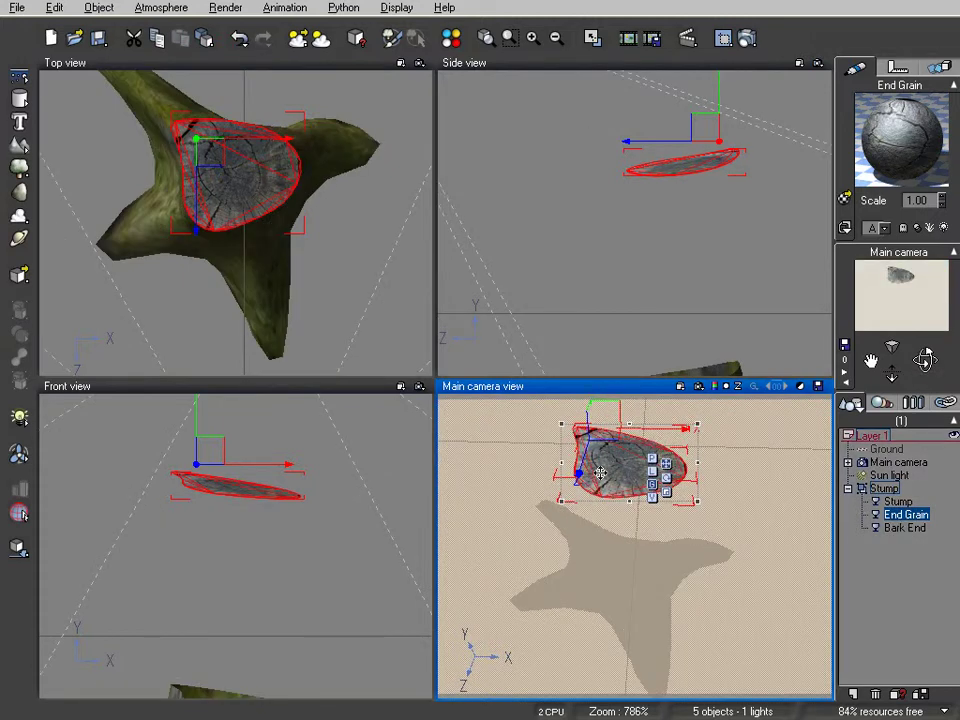
{"action": "left_click_drag", "start_coordinate": [225, 177], "coordinate": [345, 328]}
- Inspect the Bark End piece and raise the Stump bark mesh back above the ground plane
{"action": "left_click", "coordinate": [900, 527]}
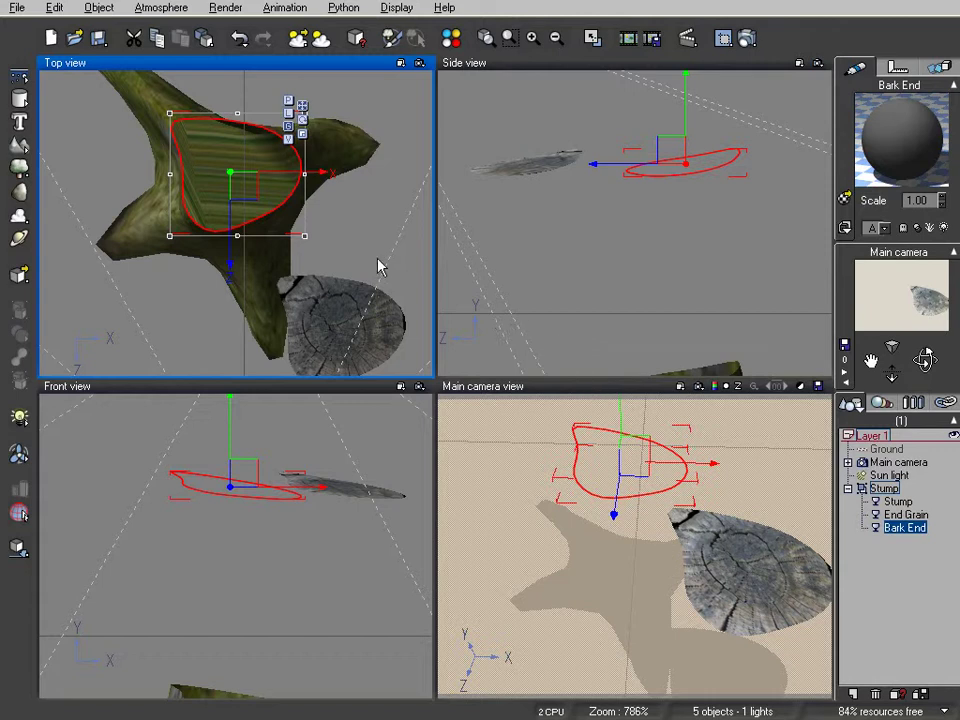
{"action": "left_click", "coordinate": [882, 500]}
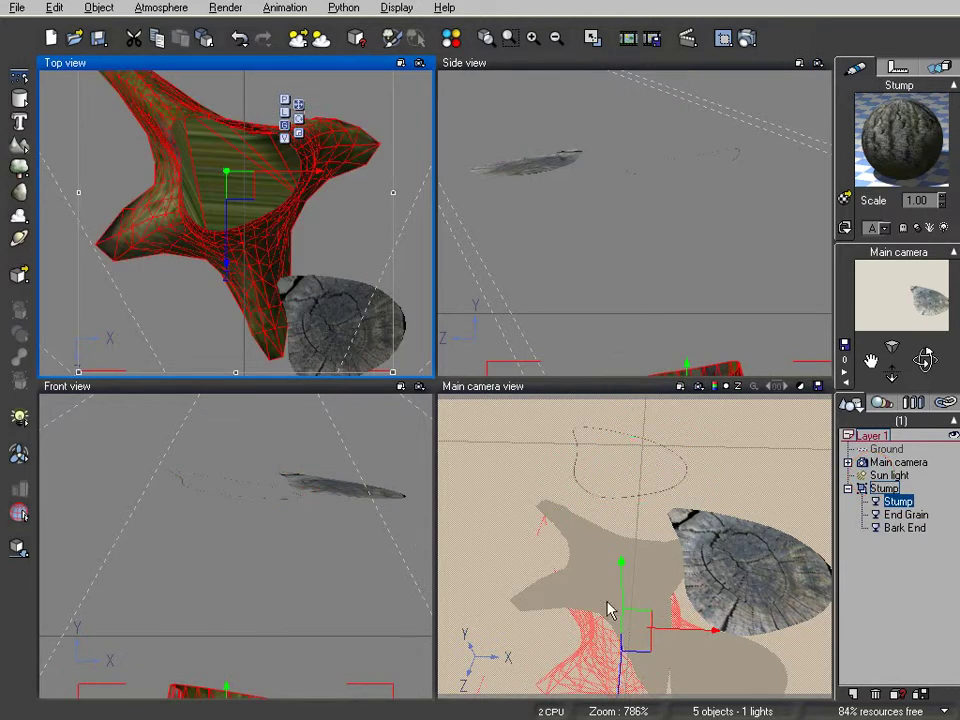
{"action": "left_click_drag", "start_coordinate": [686, 369], "coordinate": [645, 150]}
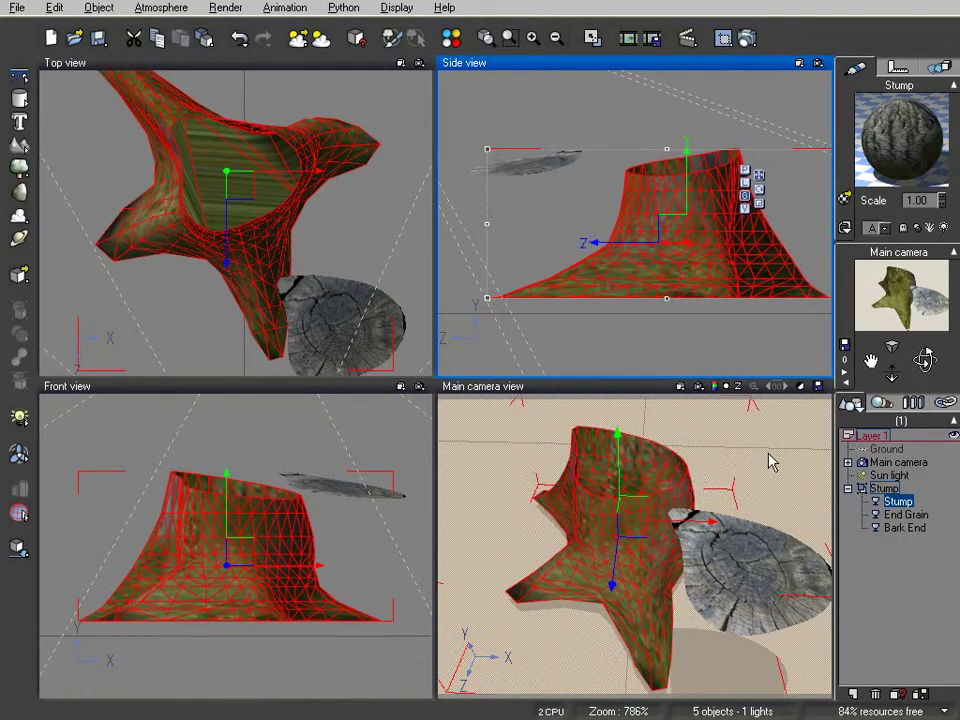
- Switch to the empty Hexagon scene and display the modeling tool palette beside the perspective view
{"action": "key", "text": "alt+F4"}
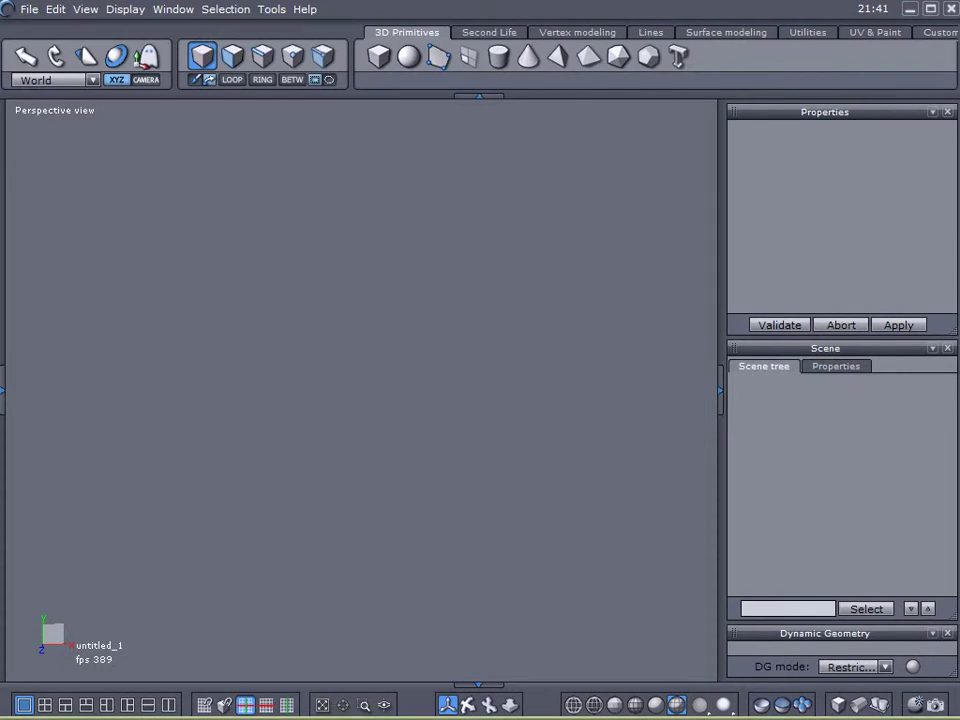
{"action": "mouse_move", "coordinate": [8, 132]}
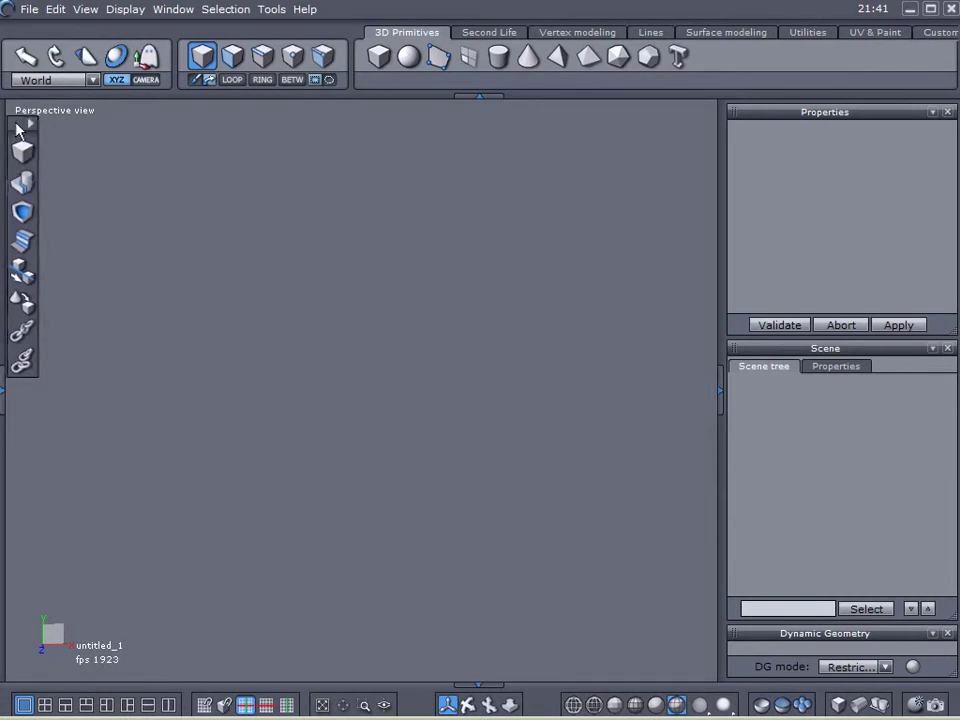
{"action": "left_click", "coordinate": [66, 133]}
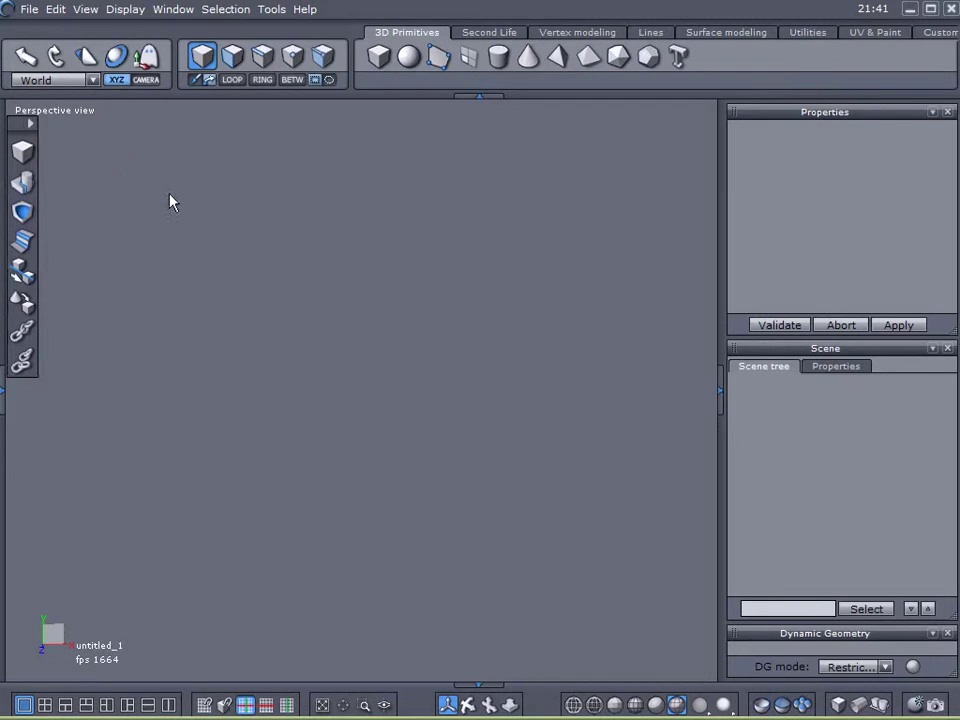
{"action": "left_click", "coordinate": [654, 262]}
{"action": "left_click", "coordinate": [789, 260]}
{"action": "left_click", "coordinate": [819, 452]}
{"action": "left_click", "coordinate": [401, 498]}
{"action": "left_click", "coordinate": [580, 33]}
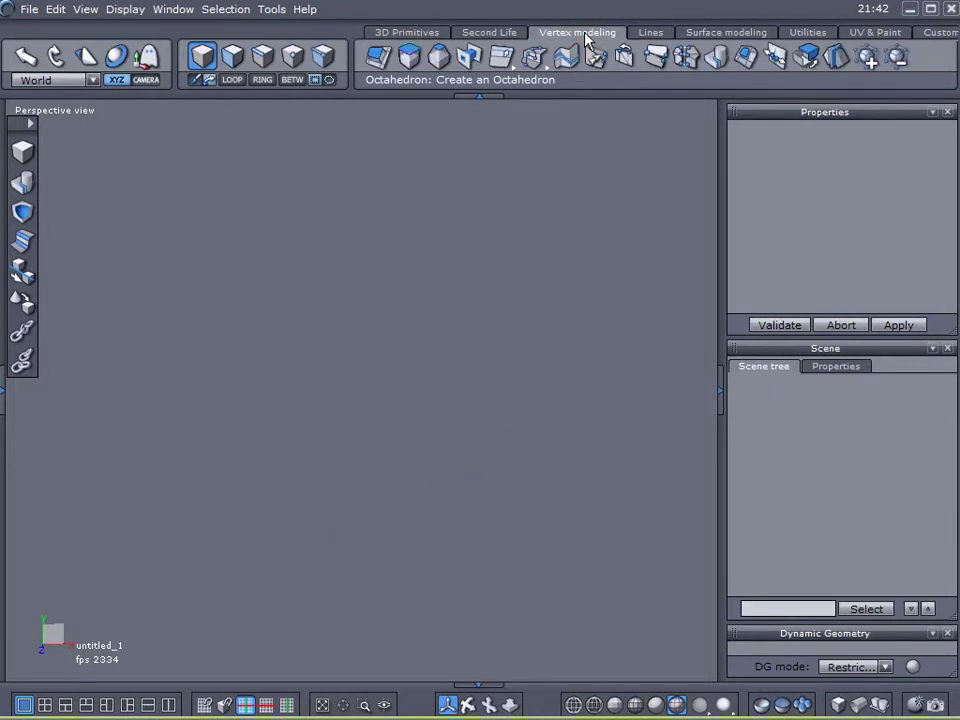
{"action": "left_click", "coordinate": [410, 33]}
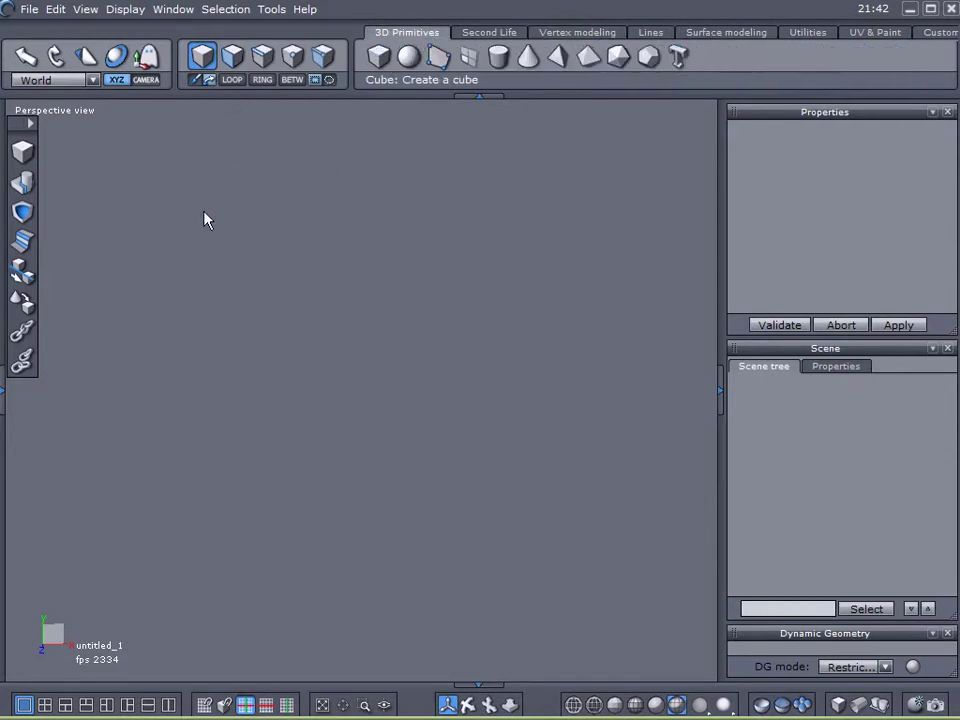
- Create a vertical cylinder about 13.4 units wide and 18 units tall, with 8 points per section and 8 sections
{"action": "left_click", "coordinate": [499, 56]}
{"action": "left_click", "coordinate": [348, 200]}
{"action": "left_click", "coordinate": [506, 272]}
{"action": "left_click", "coordinate": [482, 624]}
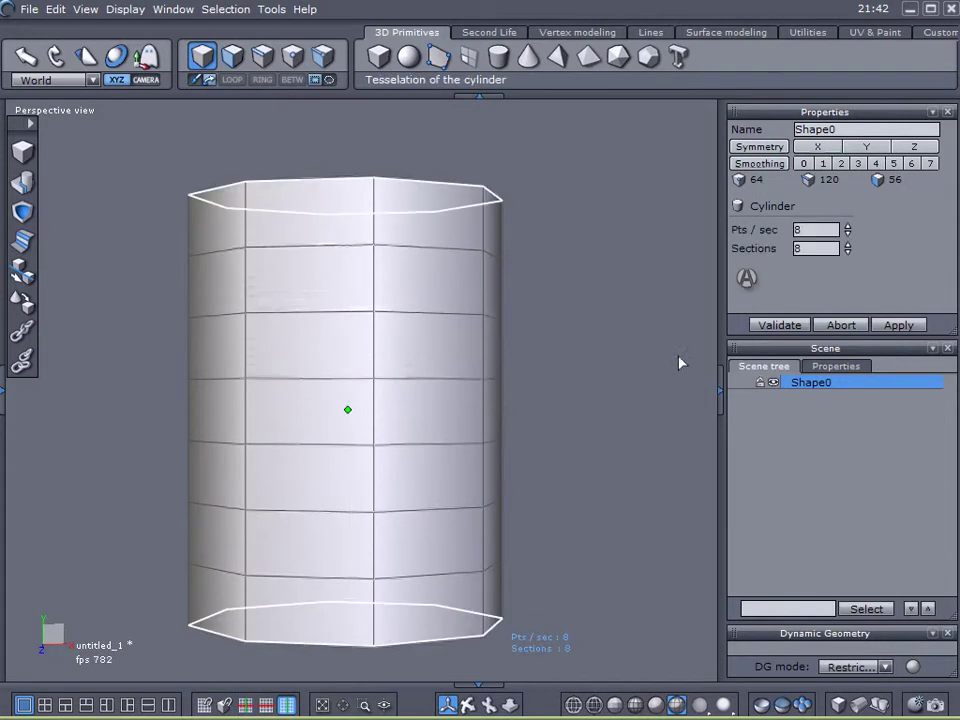
{"action": "left_click", "coordinate": [780, 326]}
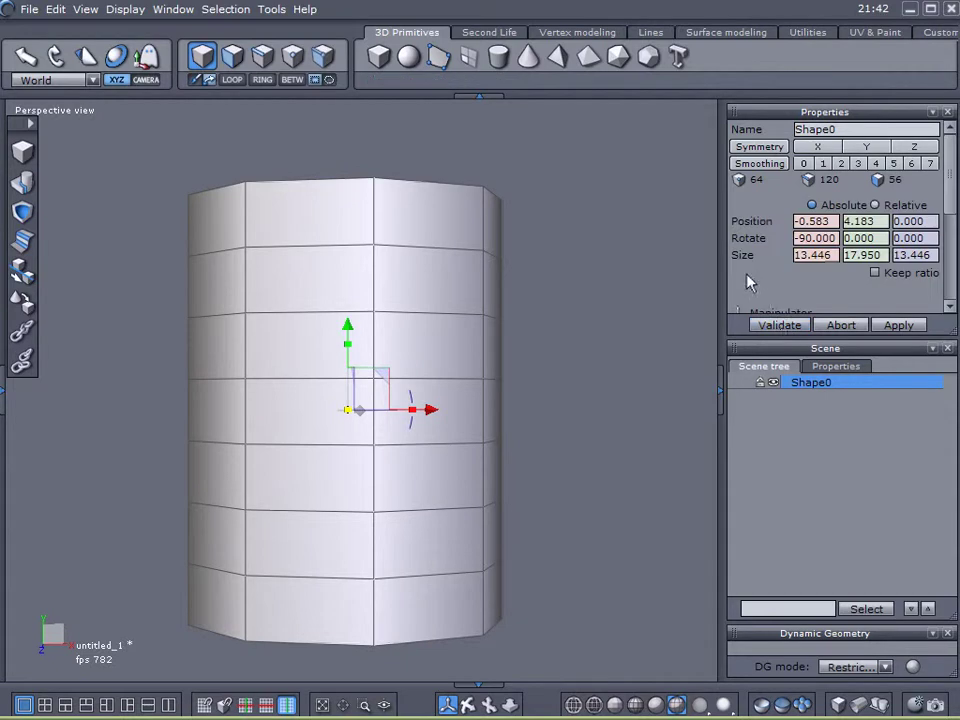
- Bake one level of smoothing into the cylinder and stretch its height to about 19.3 units
{"action": "right_click_drag", "start_coordinate": [532, 309], "coordinate": [532, 347]}
{"action": "scroll", "coordinate": [568, 338], "scroll_direction": "down", "scroll_amount": 3}
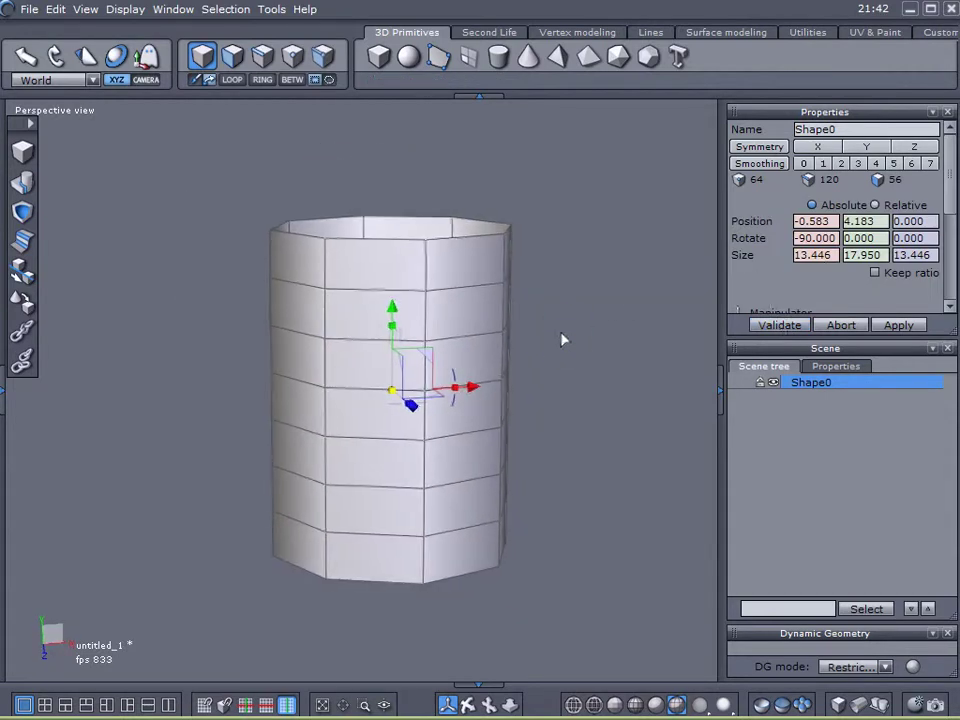
{"action": "left_click", "coordinate": [812, 165]}
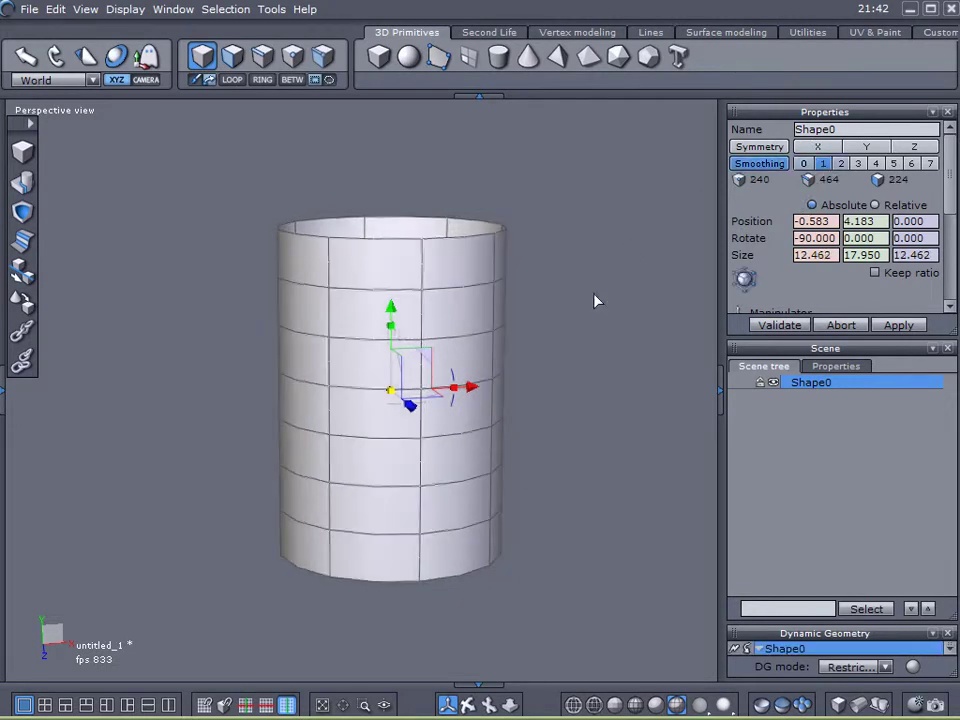
{"action": "left_click", "coordinate": [735, 648]}
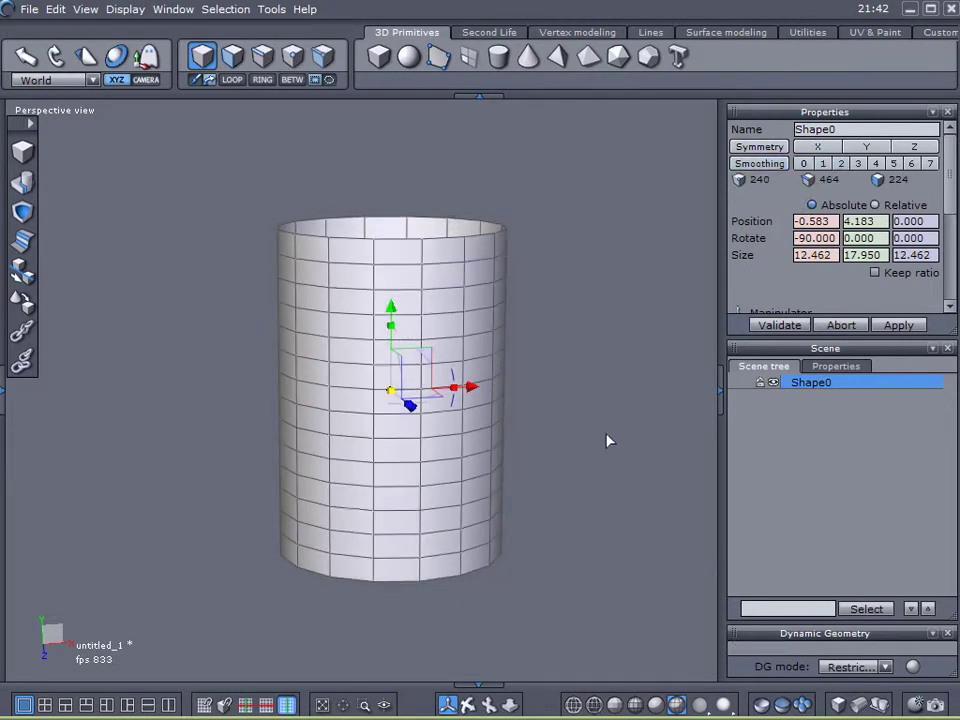
{"action": "mouse_move", "coordinate": [393, 331]}
{"action": "left_mouse_down"}
{"action": "mouse_move", "coordinate": [392, 347]}
{"action": "mouse_move", "coordinate": [392, 326]}
{"action": "left_mouse_up"}
{"action": "right_click_drag", "start_coordinate": [309, 387], "coordinate": [320, 377]}
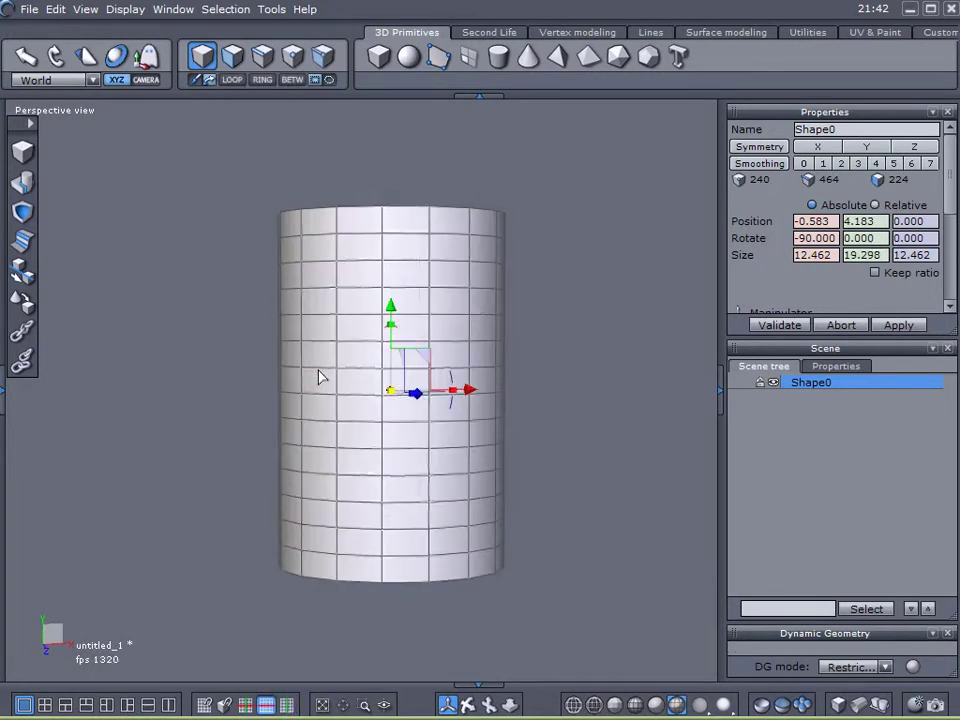
- Select the cylinder's bottom edge loop and enable soft selection with a radius of about 10.4
{"action": "left_click", "coordinate": [264, 57]}
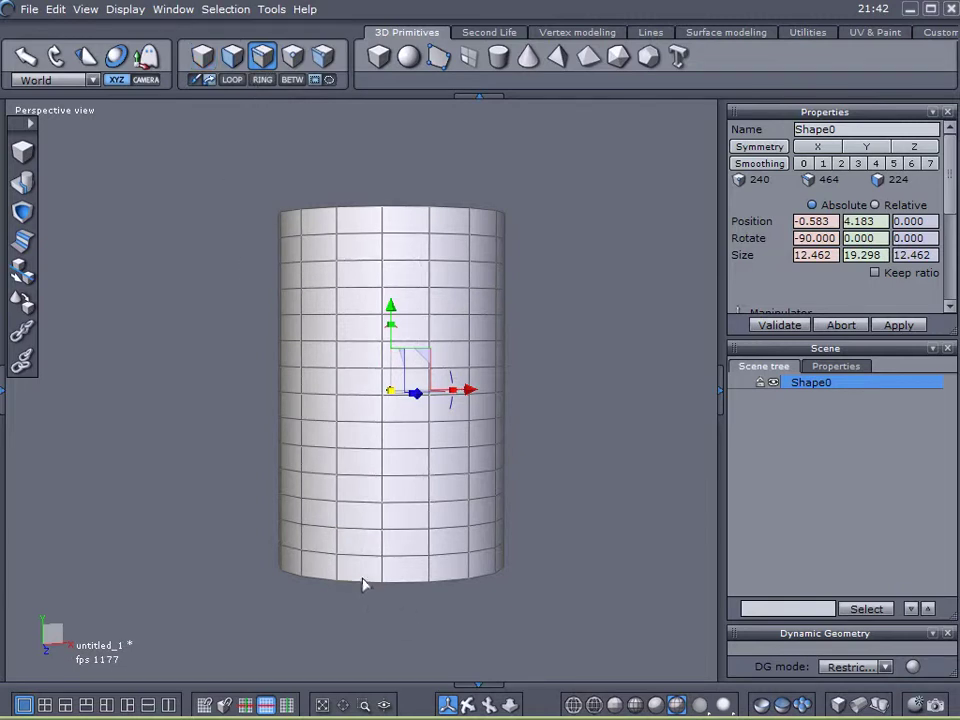
{"action": "left_click", "coordinate": [362, 580]}
{"action": "left_click", "coordinate": [234, 80]}
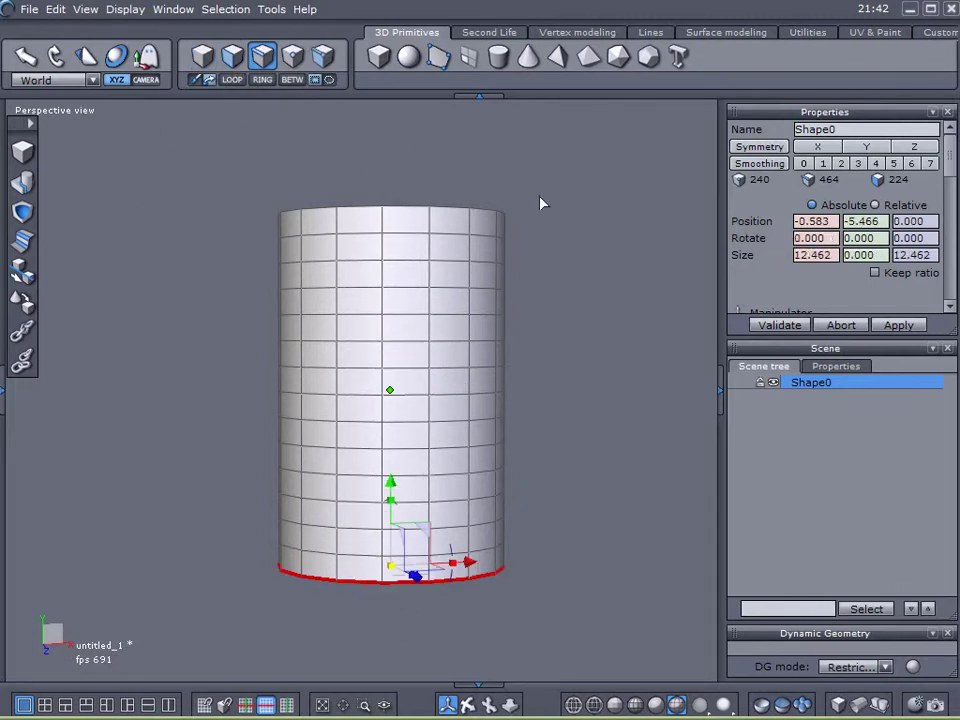
{"action": "left_click_drag", "start_coordinate": [949, 154], "coordinate": [847, 243]}
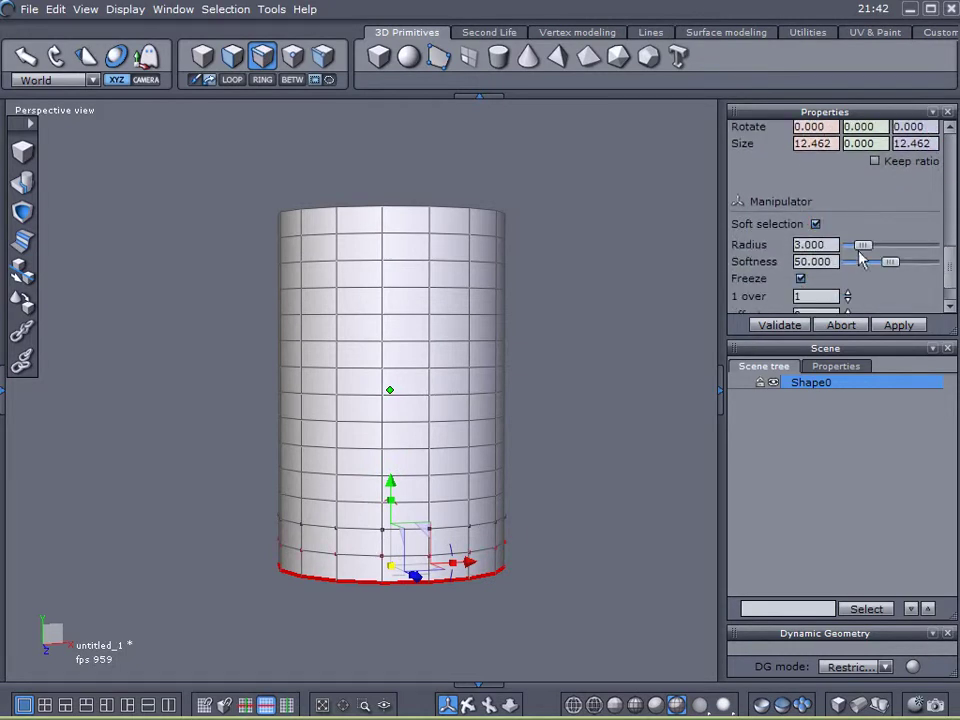
{"action": "left_click_drag", "start_coordinate": [866, 253], "coordinate": [889, 256]}
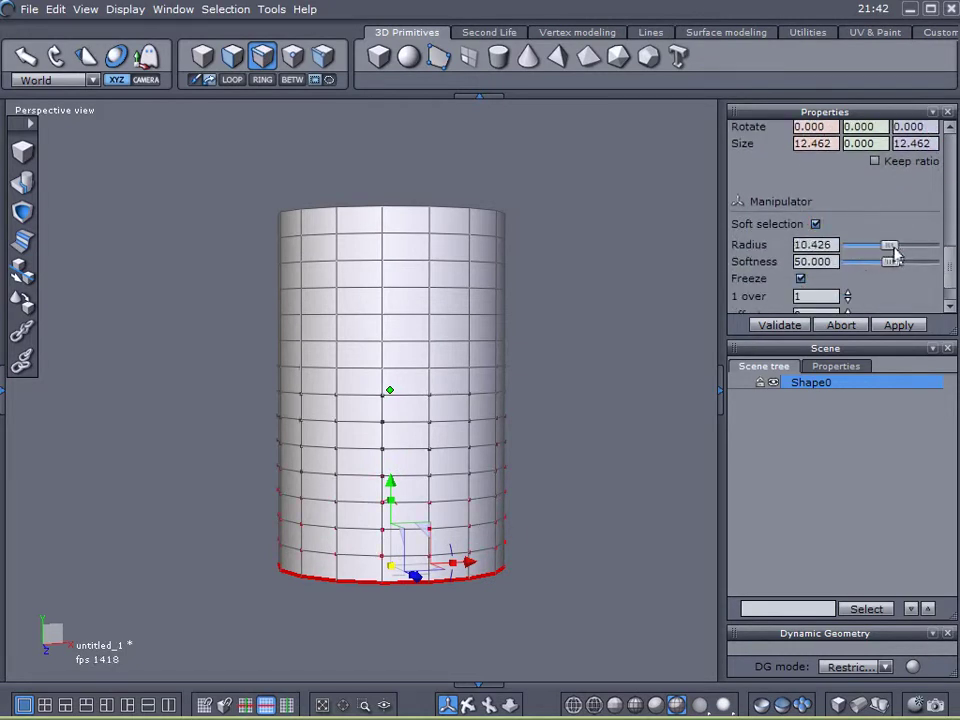
- Flare the cylinder's base by scaling the soft-selected bottom edge loop to about 18.7 units in X and Z
{"action": "mouse_move", "coordinate": [489, 452]}
{"action": "middle_mouse_down"}
{"action": "mouse_move", "coordinate": [484, 461]}
{"action": "mouse_move", "coordinate": [497, 455]}
{"action": "middle_mouse_up"}
{"action": "left_click_drag", "start_coordinate": [391, 570], "coordinate": [502, 570]}
{"action": "scroll", "coordinate": [866, 311], "scroll_direction": "up", "scroll_amount": 2}
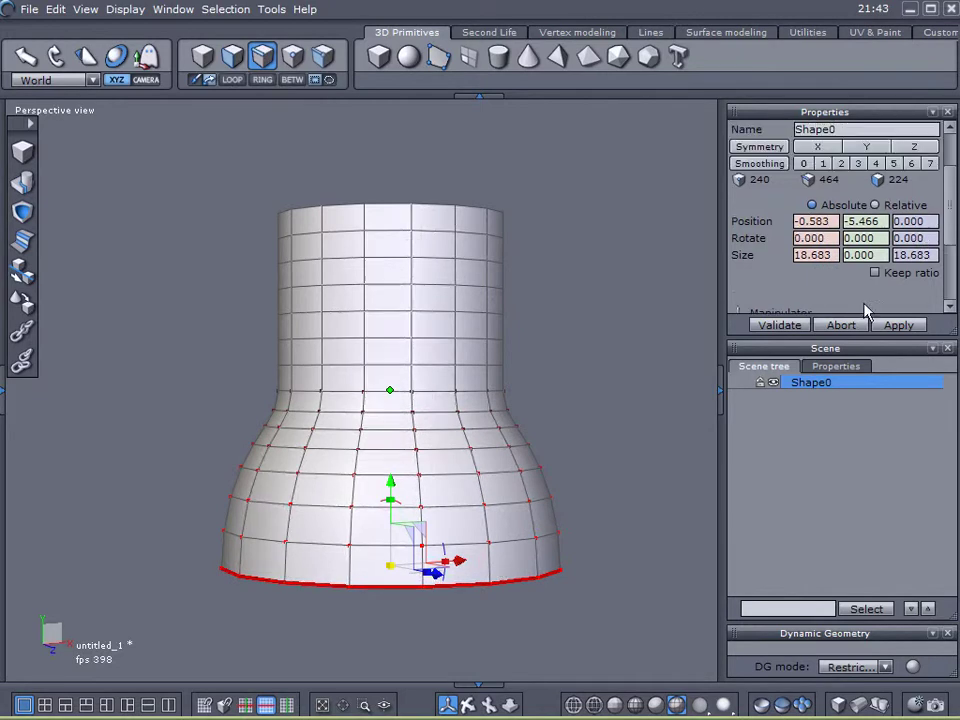
- Reduce the soft-selection radius to about 4.6 and widen the bottom edge loop to about 21.3 units in X and Z
{"action": "left_click_drag", "start_coordinate": [949, 200], "coordinate": [946, 241]}
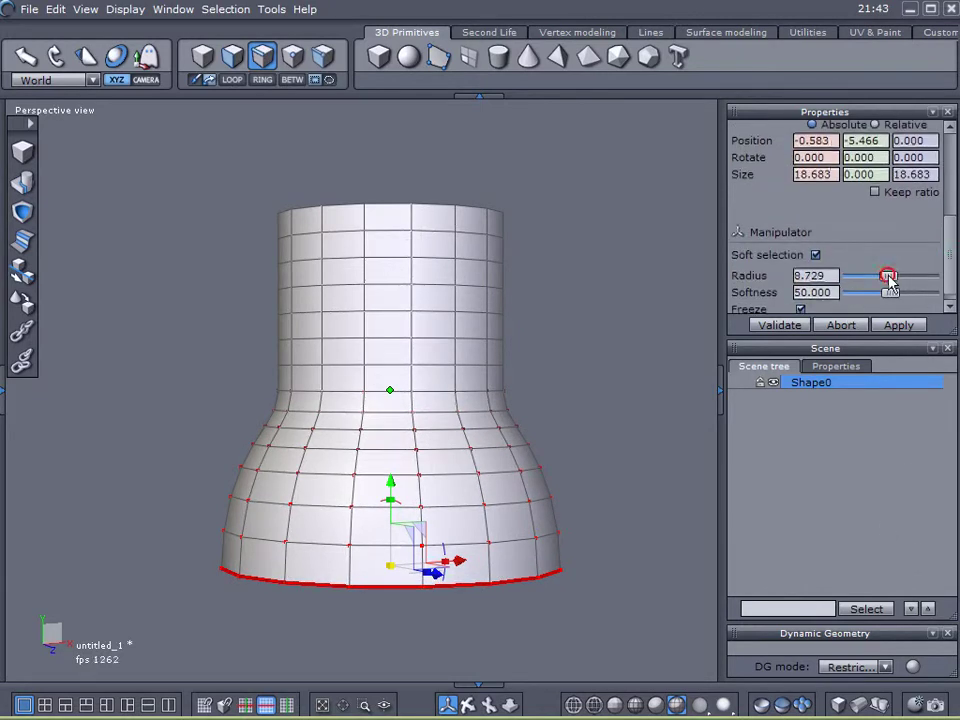
{"action": "left_click_drag", "start_coordinate": [879, 280], "coordinate": [876, 280]}
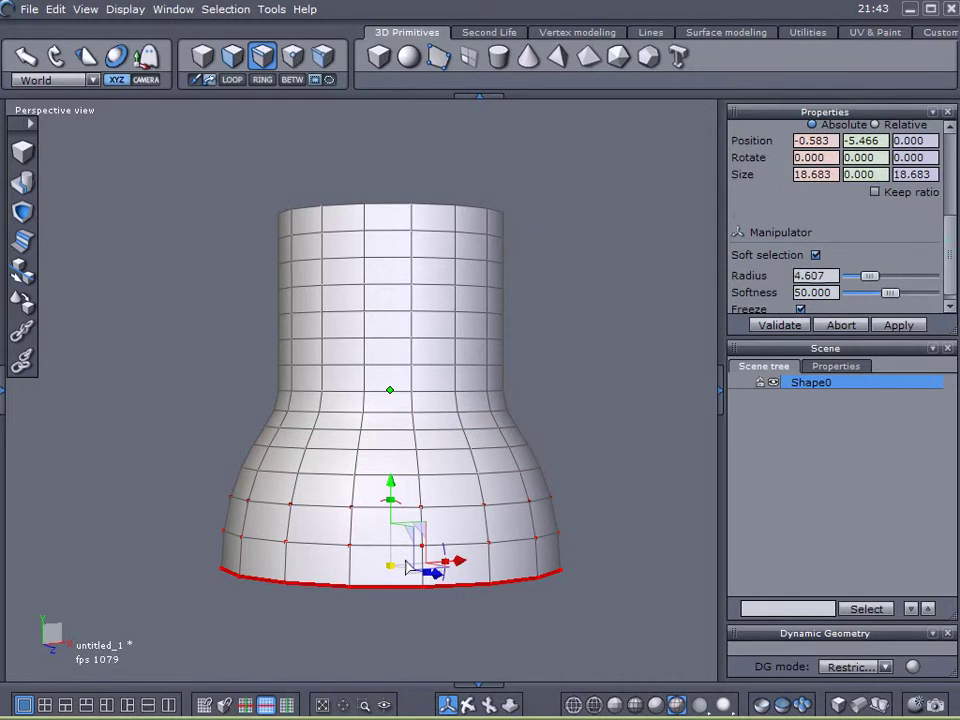
{"action": "left_click_drag", "start_coordinate": [400, 572], "coordinate": [432, 574]}
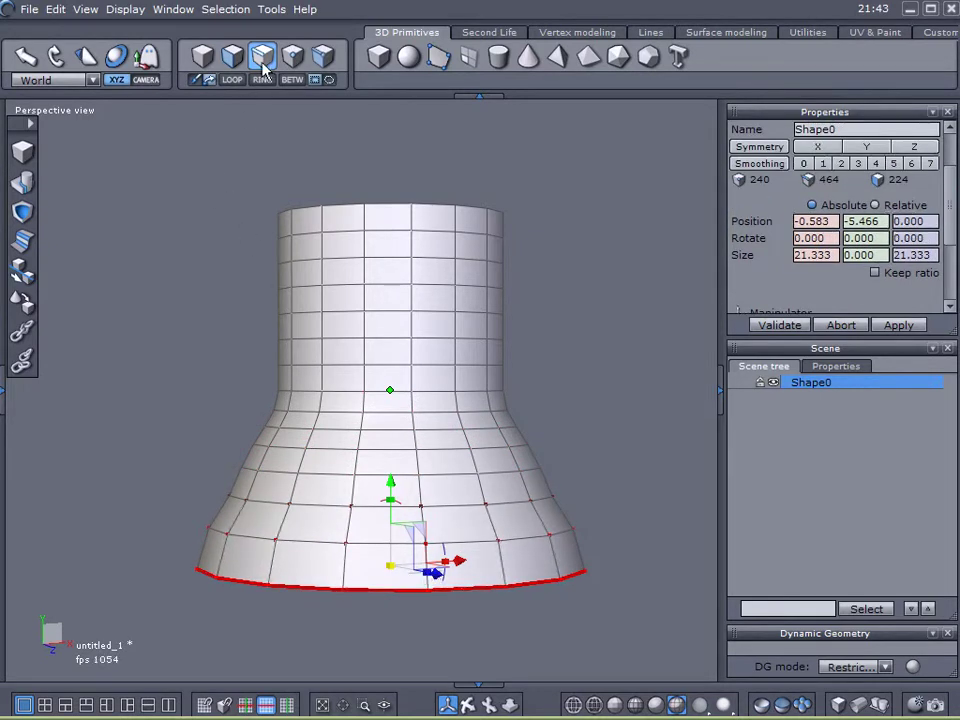
- Select a vertical run of edges rising from the base at the front and pull it outward to shape a first root
{"action": "left_click_drag", "start_coordinate": [953, 213], "coordinate": [949, 268]}
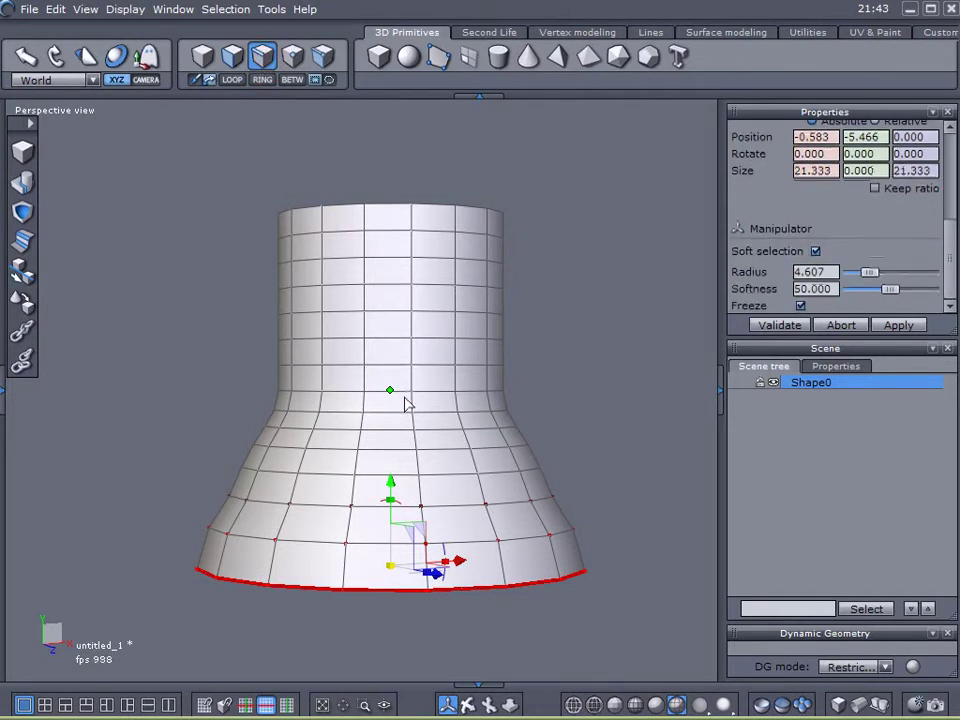
{"action": "middle_click_drag", "start_coordinate": [401, 645], "coordinate": [364, 656]}
{"action": "left_click_drag", "start_coordinate": [361, 650], "coordinate": [420, 330]}
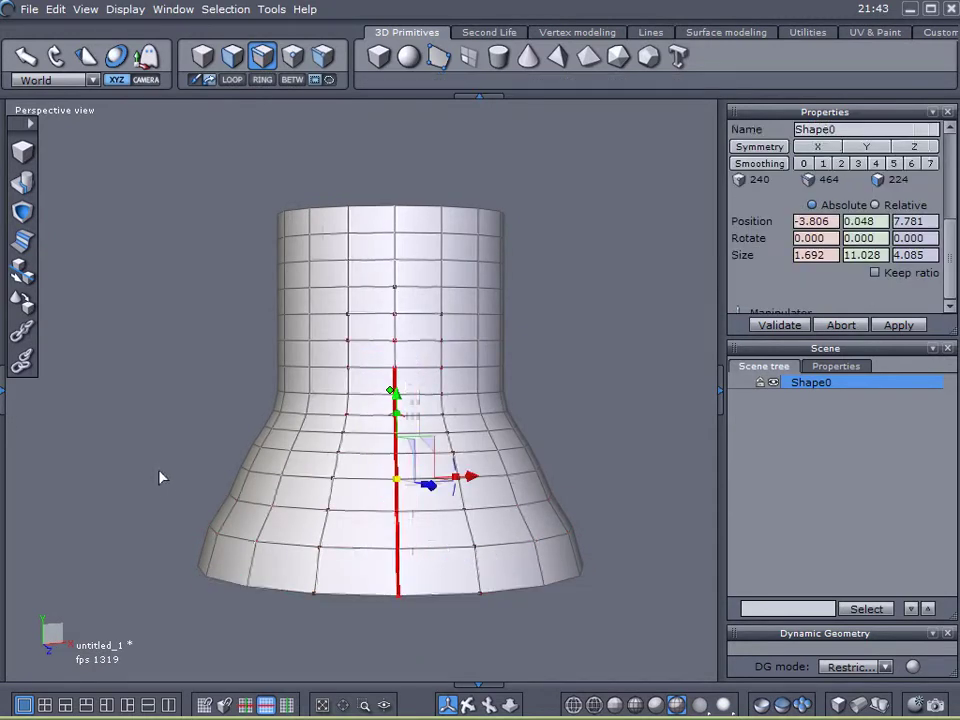
{"action": "middle_click_drag", "start_coordinate": [161, 476], "coordinate": [474, 484]}
{"action": "left_click_drag", "start_coordinate": [478, 482], "coordinate": [533, 483]}
{"action": "left_click_drag", "start_coordinate": [463, 422], "coordinate": [471, 418]}
- Select the vertical edges on the positive-X, positive-Z side and pull them diagonally outward to form a second root
{"action": "middle_click_drag", "start_coordinate": [471, 418], "coordinate": [420, 620]}
{"action": "left_click_drag", "start_coordinate": [428, 615], "coordinate": [476, 266]}
{"action": "middle_click_drag", "start_coordinate": [476, 266], "coordinate": [520, 448]}
{"action": "middle_click_drag", "start_coordinate": [600, 507], "coordinate": [418, 678]}
{"action": "left_click_drag", "start_coordinate": [478, 466], "coordinate": [512, 527]}
{"action": "middle_click_drag", "start_coordinate": [512, 527], "coordinate": [725, 400]}
{"action": "left_click", "coordinate": [84, 80]}
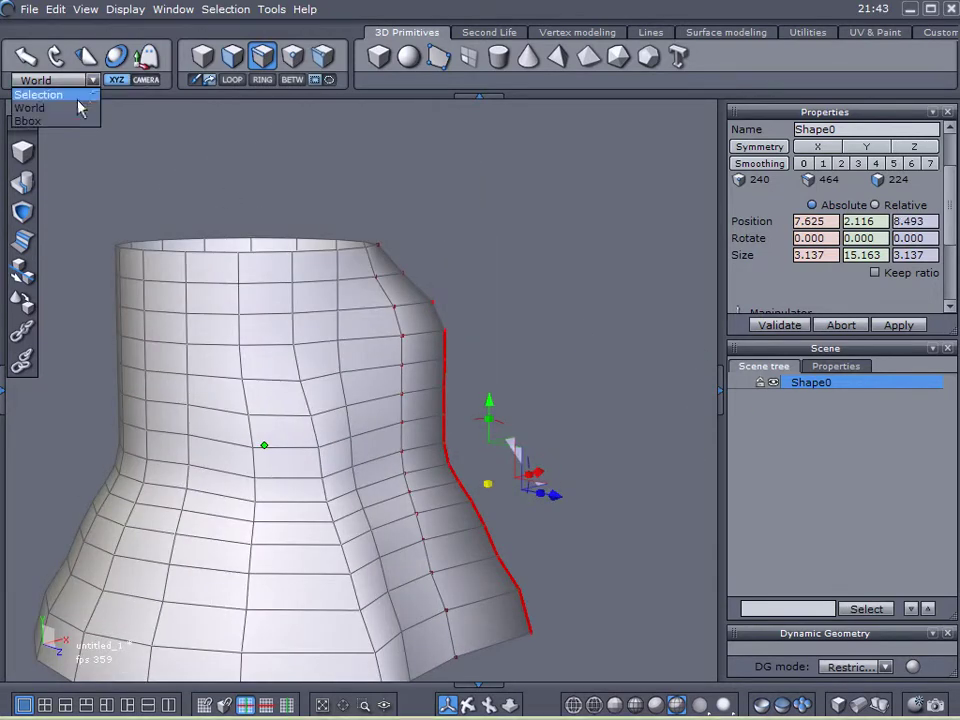
{"action": "left_click", "coordinate": [77, 95]}
{"action": "middle_click_drag", "start_coordinate": [540, 454], "coordinate": [323, 393]}
{"action": "left_click", "coordinate": [84, 81]}
{"action": "left_click", "coordinate": [64, 104]}
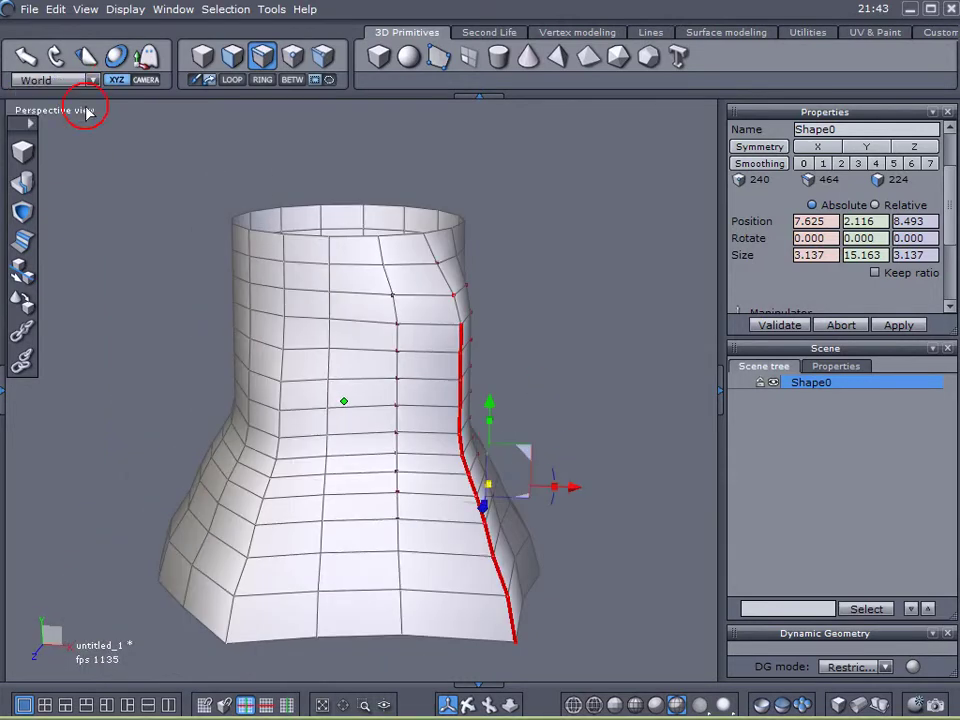
{"action": "middle_click_drag", "start_coordinate": [400, 300], "coordinate": [421, 368]}
{"action": "middle_click_drag", "start_coordinate": [310, 393], "coordinate": [455, 346]}
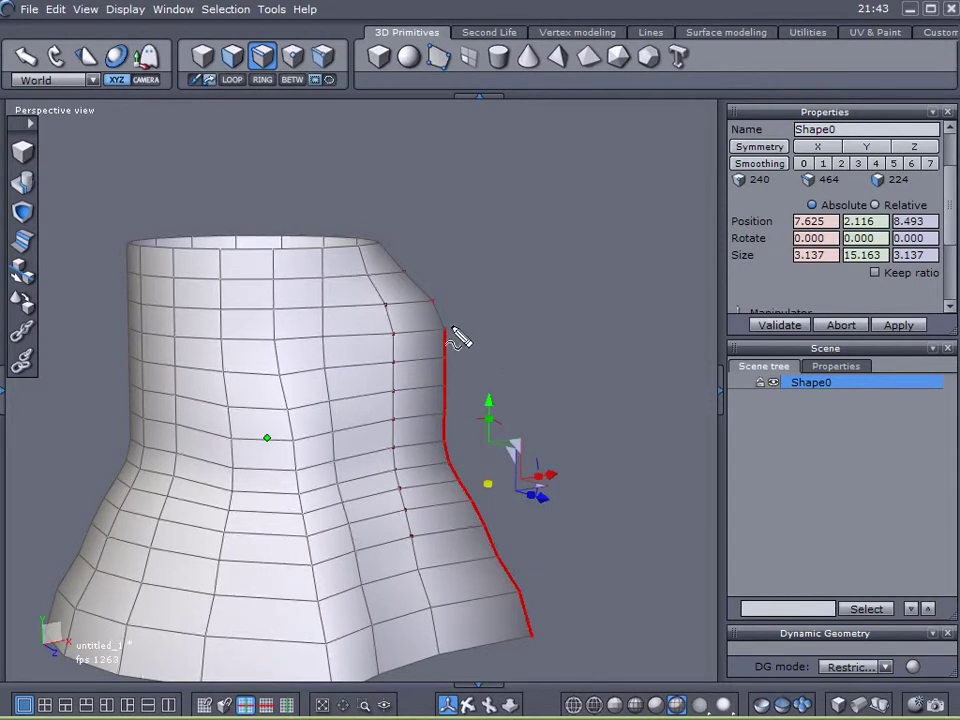
{"action": "mouse_move", "coordinate": [595, 517]}
{"action": "left_mouse_down"}
{"action": "mouse_move", "coordinate": [542, 392]}
{"action": "mouse_move", "coordinate": [412, 333]}
{"action": "left_mouse_up"}
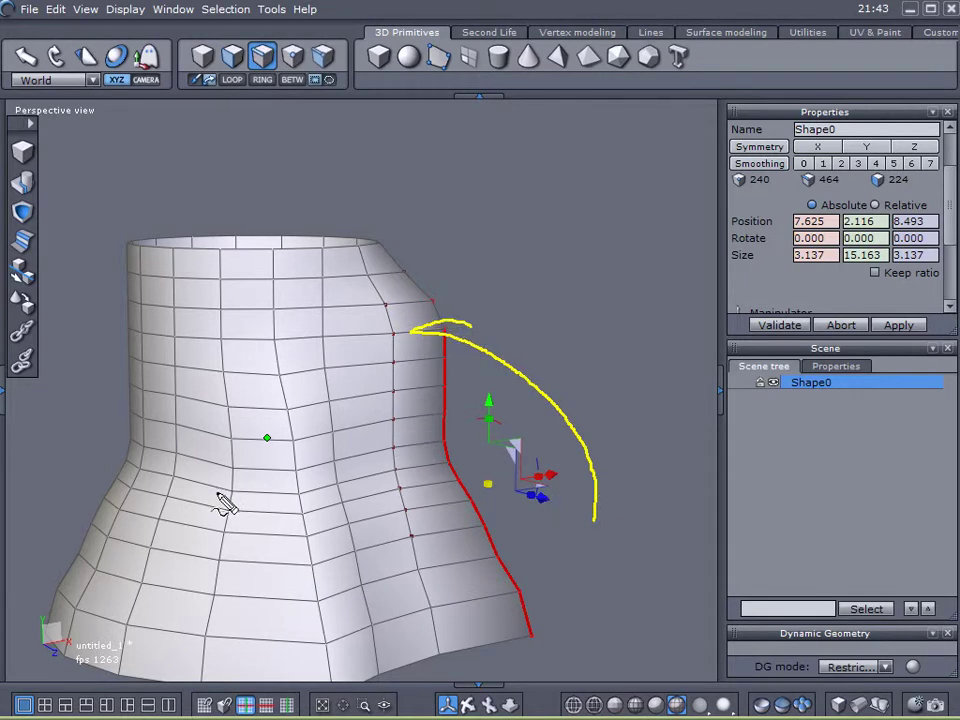
{"action": "key", "text": "Escape"}
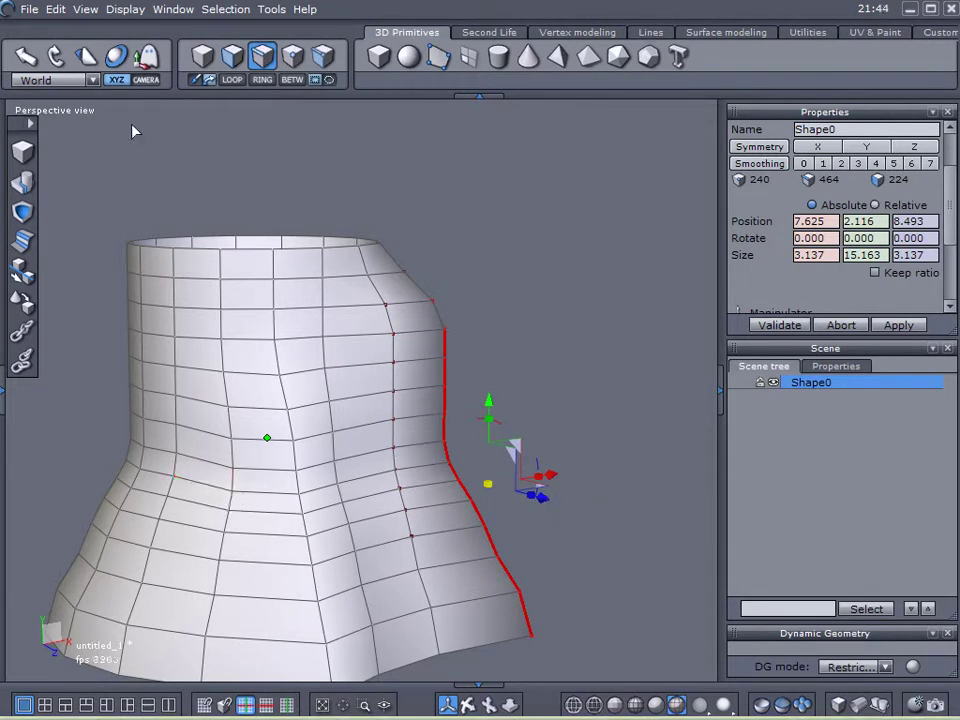
- Align the manipulator to the selection and push the second root's lower edges farther outward so the ridge slopes away from the trunk
{"action": "left_click_drag", "start_coordinate": [414, 540], "coordinate": [391, 602], "text": "alt"}
{"action": "middle_click_drag", "start_coordinate": [392, 607], "coordinate": [230, 400]}
{"action": "left_click", "coordinate": [70, 82]}
{"action": "left_click", "coordinate": [45, 94]}
{"action": "middle_click_drag", "start_coordinate": [200, 262], "coordinate": [431, 489]}
{"action": "middle_click_drag", "start_coordinate": [303, 521], "coordinate": [520, 388]}
{"action": "left_click", "coordinate": [447, 466], "text": "shift"}
{"action": "middle_click_drag", "start_coordinate": [585, 566], "coordinate": [570, 537]}
{"action": "mouse_move", "coordinate": [489, 433]}
{"action": "left_mouse_down"}
{"action": "mouse_move", "coordinate": [471, 418]}
{"action": "mouse_move", "coordinate": [527, 458]}
{"action": "mouse_move", "coordinate": [550, 460]}
{"action": "mouse_move", "coordinate": [502, 434]}
{"action": "left_mouse_up"}
{"action": "left_click_drag", "start_coordinate": [596, 373], "coordinate": [450, 420], "text": "alt"}
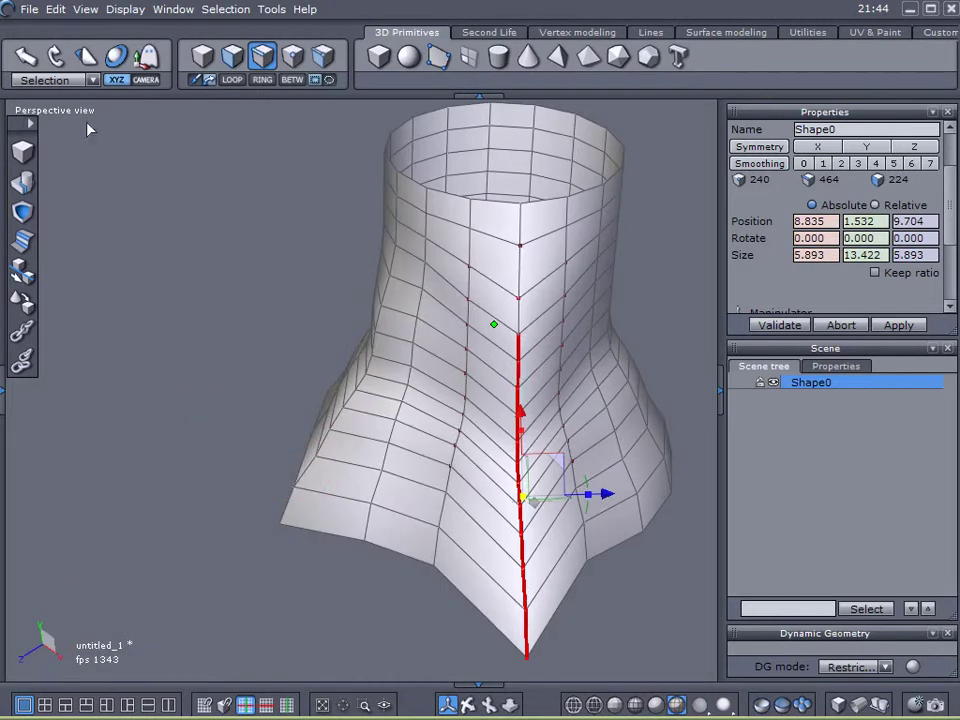
- Return the manipulator to World axes and pull a short vertical run of edges on the positive-X side outward as another root
{"action": "left_click", "coordinate": [66, 84]}
{"action": "left_click", "coordinate": [62, 107]}
{"action": "middle_click_drag", "start_coordinate": [433, 454], "coordinate": [300, 493]}
{"action": "left_click_drag", "start_coordinate": [456, 621], "coordinate": [515, 389]}
{"action": "left_click_drag", "start_coordinate": [514, 440], "coordinate": [514, 440]}
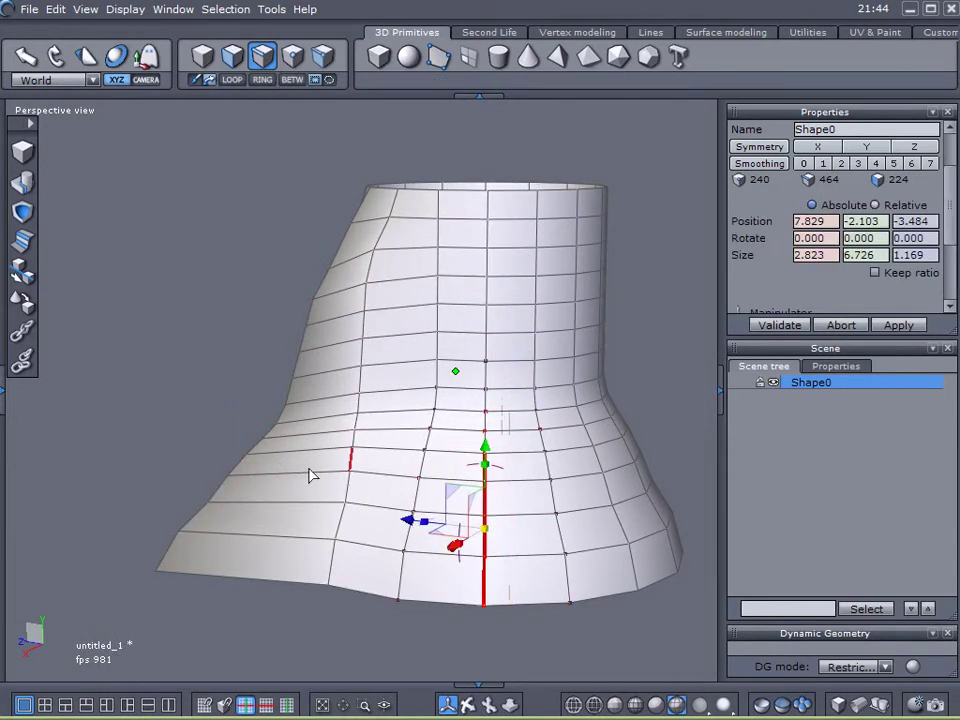
{"action": "middle_click_drag", "start_coordinate": [210, 499], "coordinate": [524, 624]}
{"action": "left_click_drag", "start_coordinate": [493, 582], "coordinate": [570, 590]}
{"action": "middle_click_drag", "start_coordinate": [570, 590], "coordinate": [617, 538]}
{"action": "left_click_drag", "start_coordinate": [621, 543], "coordinate": [600, 534]}
{"action": "middle_click_drag", "start_coordinate": [634, 442], "coordinate": [260, 478]}
{"action": "left_click_drag", "start_coordinate": [549, 488], "coordinate": [542, 489]}
{"action": "middle_click_drag", "start_coordinate": [429, 516], "coordinate": [563, 548]}
{"action": "left_click_drag", "start_coordinate": [560, 550], "coordinate": [574, 559]}
{"action": "middle_click_drag", "start_coordinate": [626, 497], "coordinate": [420, 565]}
- Select the vertical edges at the trunk's negative-Z side and pull them straight out along Z to form a root
{"action": "left_click_drag", "start_coordinate": [372, 617], "coordinate": [405, 496]}
{"action": "middle_click_drag", "start_coordinate": [405, 496], "coordinate": [393, 603]}
{"action": "left_click_drag", "start_coordinate": [436, 613], "coordinate": [463, 626]}
{"action": "middle_click_drag", "start_coordinate": [463, 626], "coordinate": [397, 491]}
{"action": "left_click_drag", "start_coordinate": [360, 634], "coordinate": [448, 283]}
{"action": "middle_click_drag", "start_coordinate": [160, 309], "coordinate": [395, 496]}
{"action": "left_click_drag", "start_coordinate": [322, 437], "coordinate": [463, 441]}
{"action": "middle_click_drag", "start_coordinate": [546, 439], "coordinate": [254, 520]}
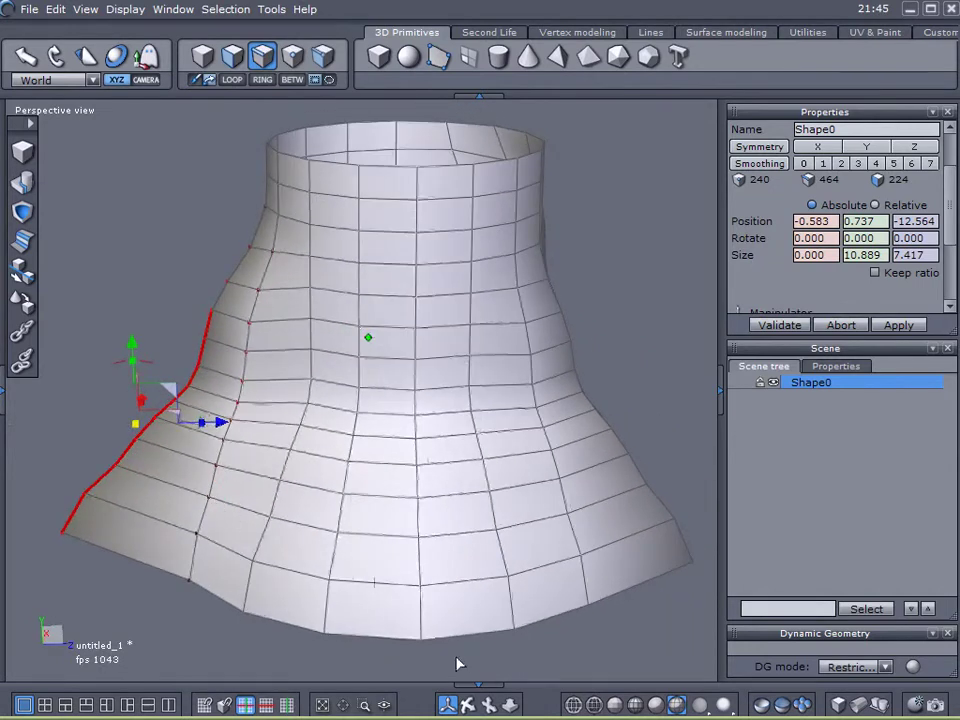
- Select the strip of vertical edges on the negative-X side, pull it outward as a broad root, and undo the last adjustment
{"action": "left_click_drag", "start_coordinate": [453, 657], "coordinate": [319, 292]}
{"action": "middle_click_drag", "start_coordinate": [321, 300], "coordinate": [450, 521]}
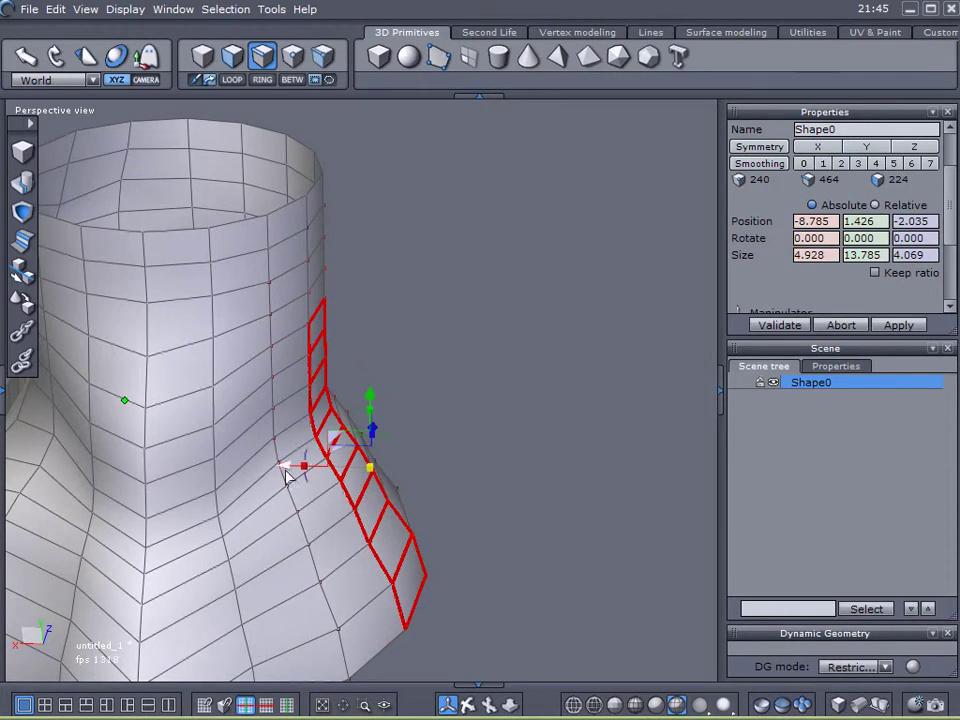
{"action": "left_click_drag", "start_coordinate": [286, 474], "coordinate": [364, 480]}
{"action": "left_click_drag", "start_coordinate": [428, 438], "coordinate": [386, 476]}
{"action": "key", "text": "ctrl+z"}
- Switch to point selection and shift individual mid-height points along the broad negative-X root to make its flank irregular
{"action": "middle_click_drag", "start_coordinate": [413, 483], "coordinate": [284, 205]}
{"action": "left_click", "coordinate": [292, 56]}
{"action": "middle_click_drag", "start_coordinate": [375, 476], "coordinate": [537, 451]}
{"action": "left_click", "coordinate": [529, 387]}
{"action": "middle_click_drag", "start_coordinate": [392, 407], "coordinate": [478, 375]}
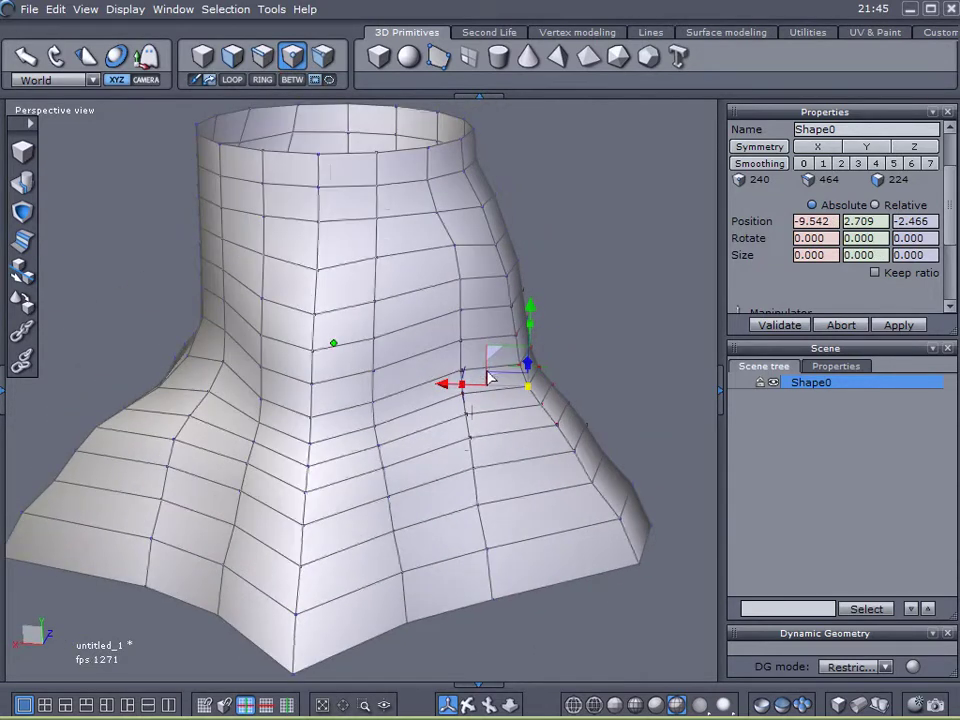
{"action": "left_click_drag", "start_coordinate": [490, 383], "coordinate": [513, 372]}
{"action": "left_click", "coordinate": [471, 410]}
{"action": "middle_click_drag", "start_coordinate": [471, 410], "coordinate": [450, 437]}
{"action": "left_click_drag", "start_coordinate": [422, 400], "coordinate": [448, 409]}
- Raise the soft-selection radius to about 6.1 and pull a point beside the negative-Z root to about X 3.9, Z -10.2
{"action": "left_click", "coordinate": [504, 536]}
{"action": "left_click_drag", "start_coordinate": [455, 524], "coordinate": [291, 561]}
{"action": "left_click", "coordinate": [277, 561]}
{"action": "left_click_drag", "start_coordinate": [955, 203], "coordinate": [953, 238]}
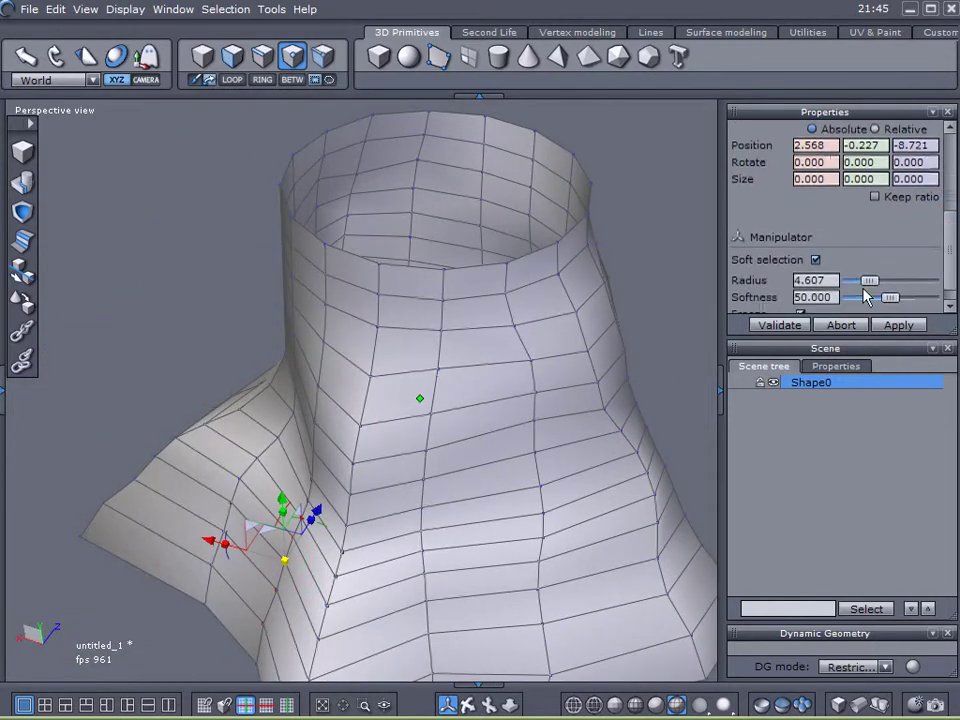
{"action": "left_click_drag", "start_coordinate": [870, 286], "coordinate": [876, 286]}
{"action": "middle_click_drag", "start_coordinate": [612, 400], "coordinate": [311, 478]}
{"action": "left_click_drag", "start_coordinate": [281, 478], "coordinate": [232, 478]}
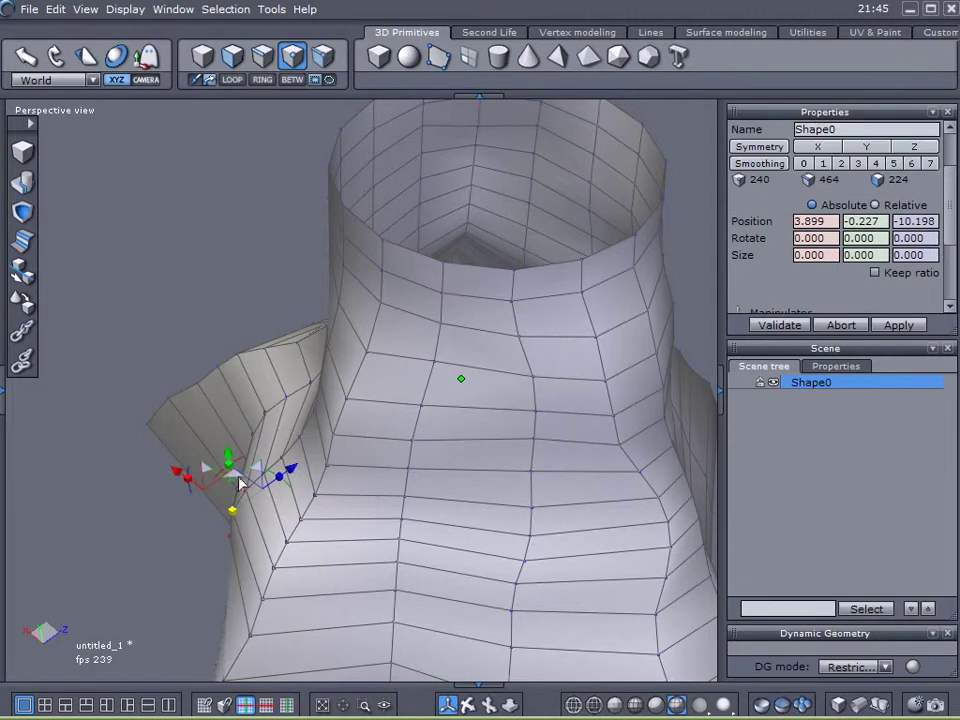
- Move an upper trunk point near the negative-Z root down and outward to about Y 6.3, Z -7.5
{"action": "left_click", "coordinate": [423, 403]}
{"action": "middle_click_drag", "start_coordinate": [534, 448], "coordinate": [310, 510]}
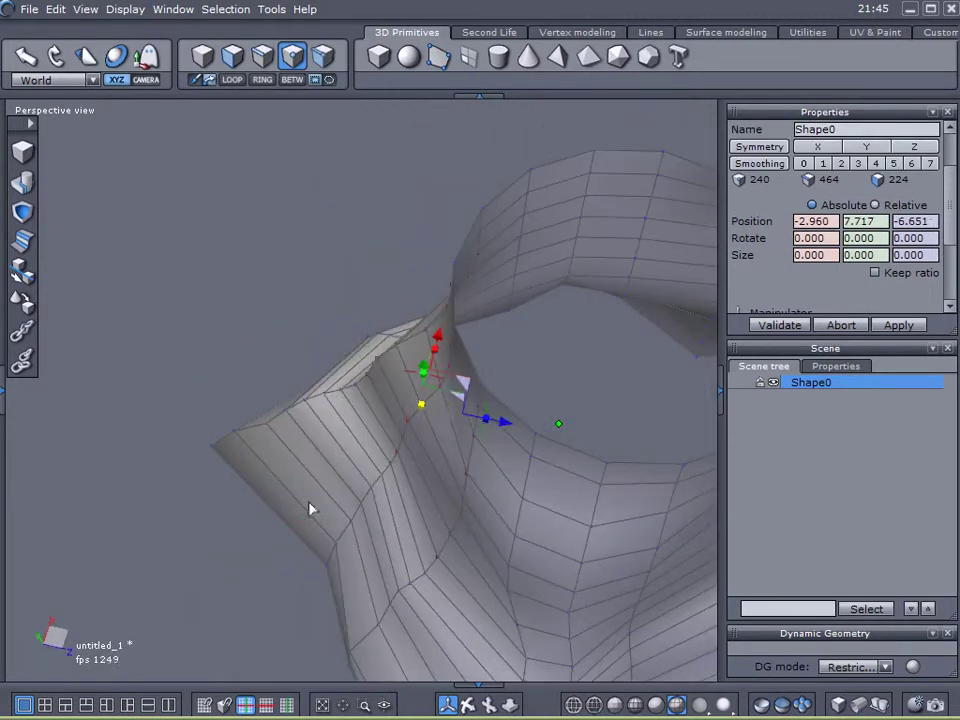
{"action": "left_click_drag", "start_coordinate": [456, 400], "coordinate": [363, 520]}
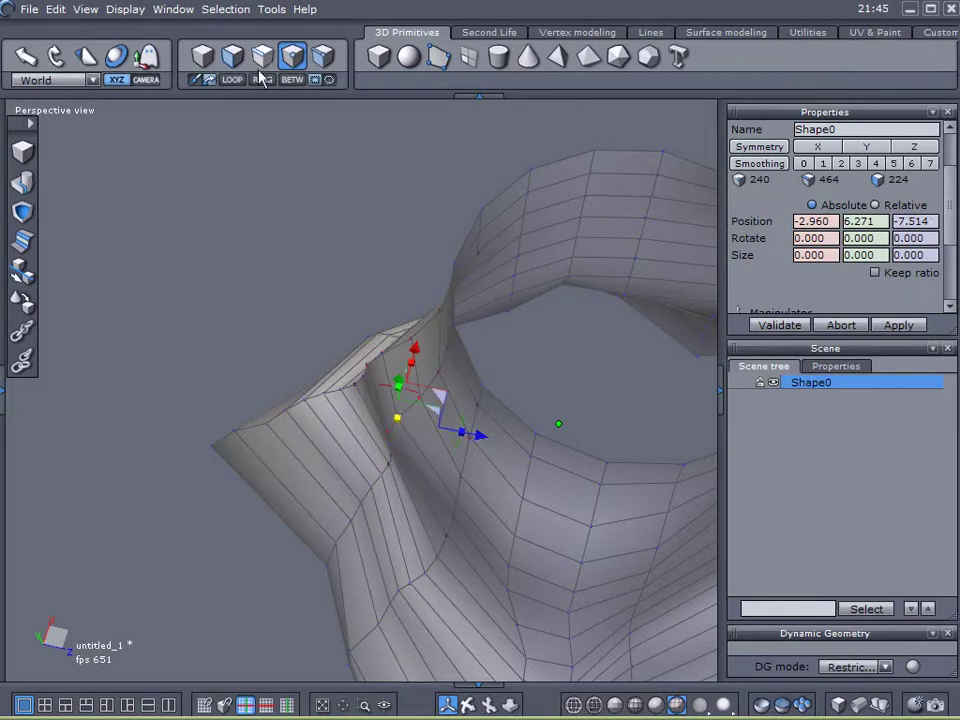
- Switch to edge selection and pull the edge in the hollow between two roots out to about X -6.4, Z -8.8
{"action": "left_click", "coordinate": [262, 57]}
{"action": "left_click", "coordinate": [306, 336]}
{"action": "double_click", "coordinate": [378, 551]}
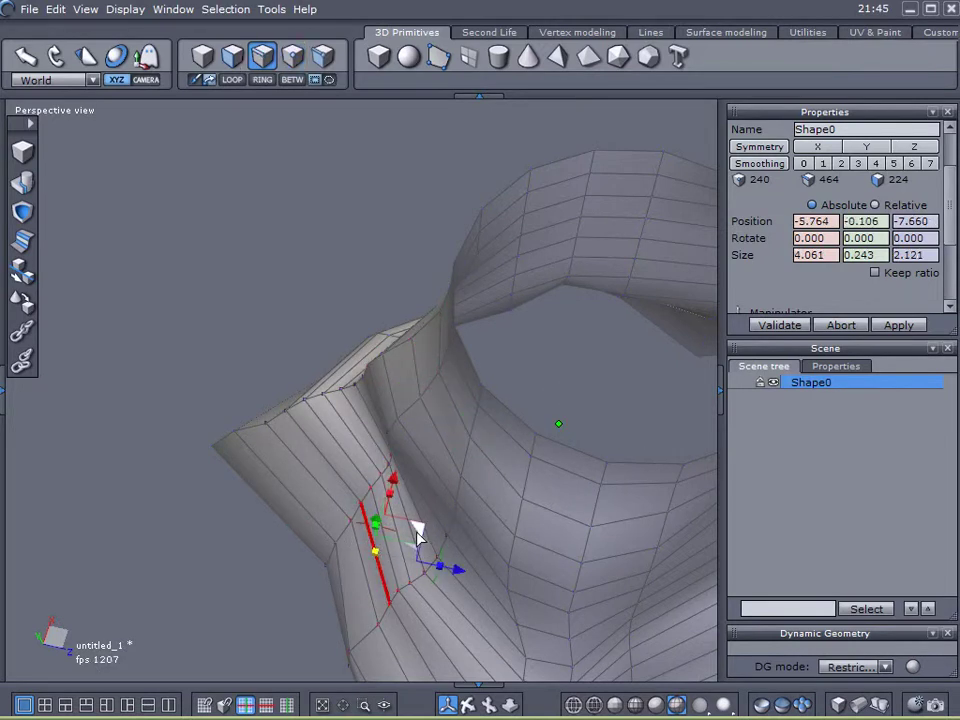
{"action": "left_click_drag", "start_coordinate": [420, 527], "coordinate": [440, 450]}
{"action": "right_click_drag", "start_coordinate": [440, 450], "coordinate": [350, 440], "text": "alt"}
{"action": "left_click_drag", "start_coordinate": [350, 440], "coordinate": [315, 437], "text": "alt"}
{"action": "right_click_drag", "start_coordinate": [316, 440], "coordinate": [180, 300]}
- Switch back to point selection and shift points on the trunk's negative-X side horizontally to vary the surface
{"action": "left_click", "coordinate": [292, 56]}
{"action": "right_click_drag", "start_coordinate": [298, 119], "coordinate": [375, 462]}
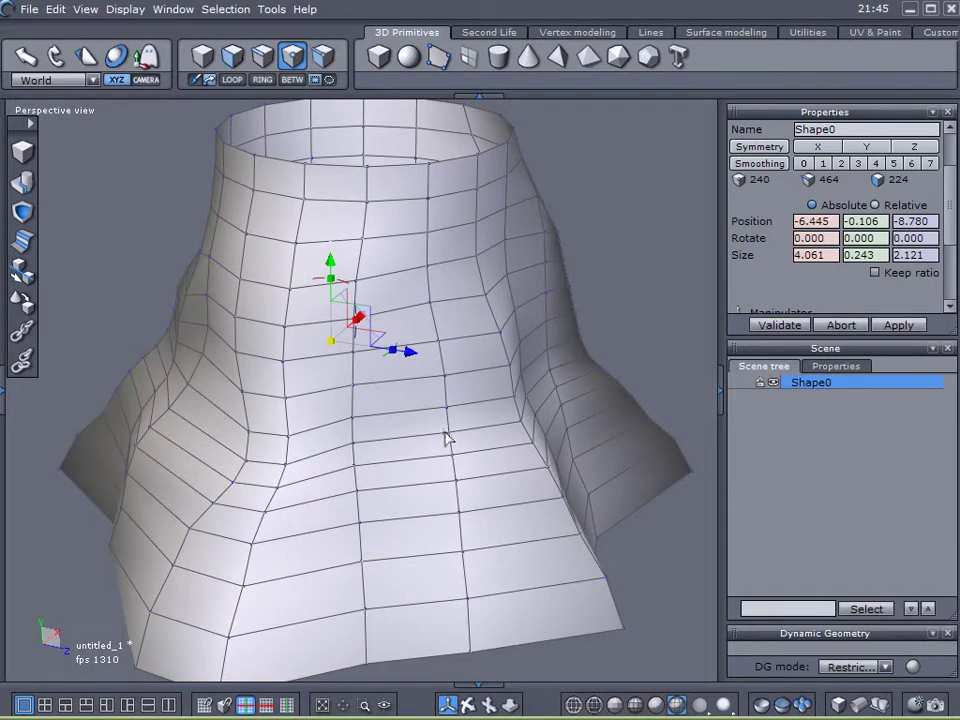
{"action": "left_click", "coordinate": [315, 422]}
{"action": "right_click_drag", "start_coordinate": [315, 422], "coordinate": [415, 555]}
{"action": "left_click_drag", "start_coordinate": [487, 412], "coordinate": [511, 432]}
{"action": "left_click", "coordinate": [405, 558]}
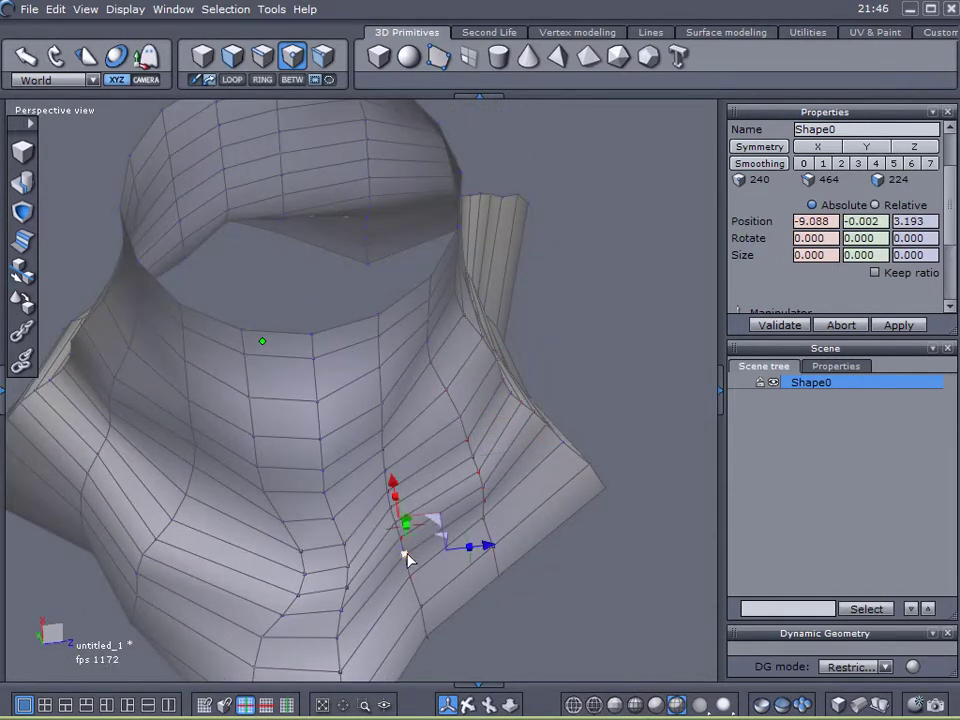
{"action": "left_click_drag", "start_coordinate": [433, 521], "coordinate": [460, 542]}
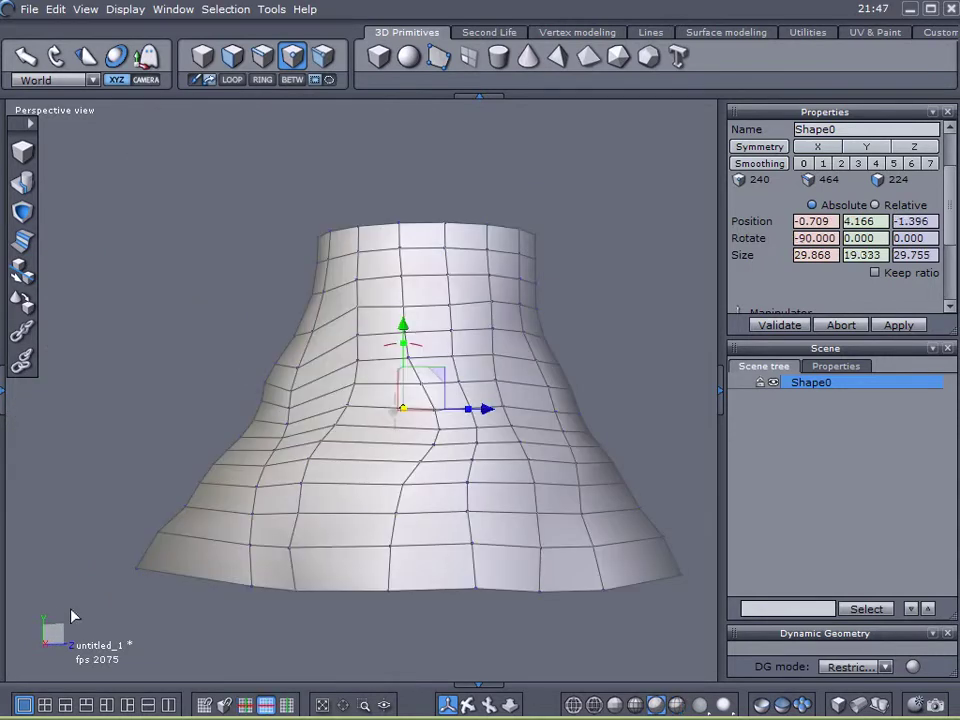
- Deselect the stump and examine its shaded silhouette and root shapes from all around
{"action": "left_click_drag", "start_coordinate": [406, 540], "coordinate": [208, 615], "text": "alt"}
{"action": "left_click_drag", "start_coordinate": [356, 578], "coordinate": [223, 590], "text": "alt"}
{"action": "right_click_drag", "start_coordinate": [224, 590], "coordinate": [168, 545]}
{"action": "right_click_drag", "start_coordinate": [322, 542], "coordinate": [322, 512], "text": "alt"}
{"action": "left_click", "coordinate": [750, 482]}
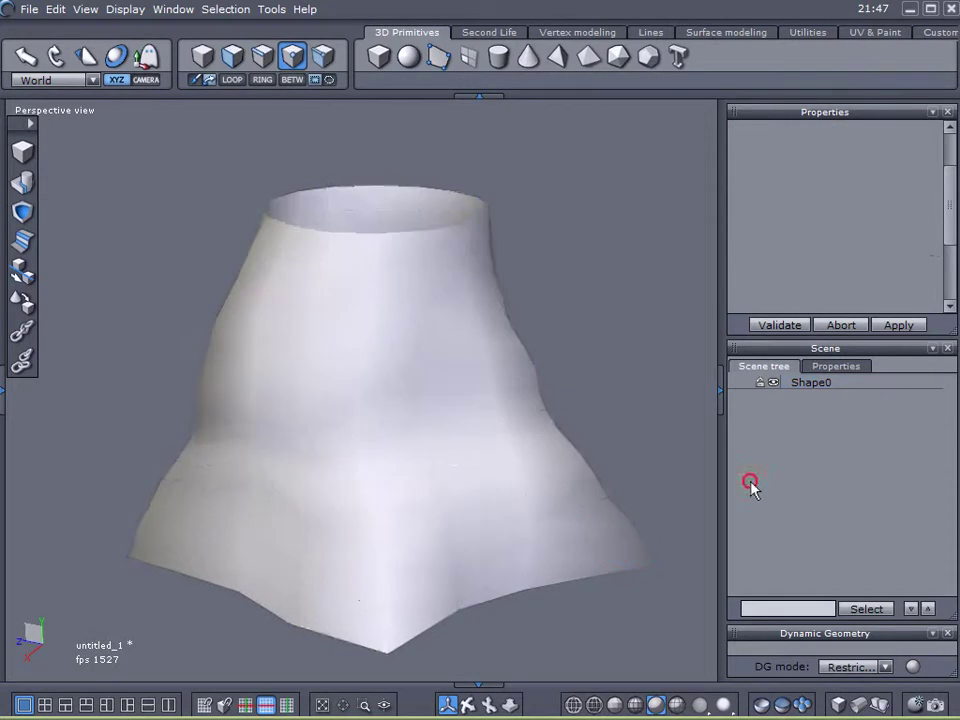
{"action": "left_click_drag", "start_coordinate": [604, 545], "coordinate": [602, 510], "text": "alt"}
{"action": "right_click_drag", "start_coordinate": [601, 511], "coordinate": [377, 506]}
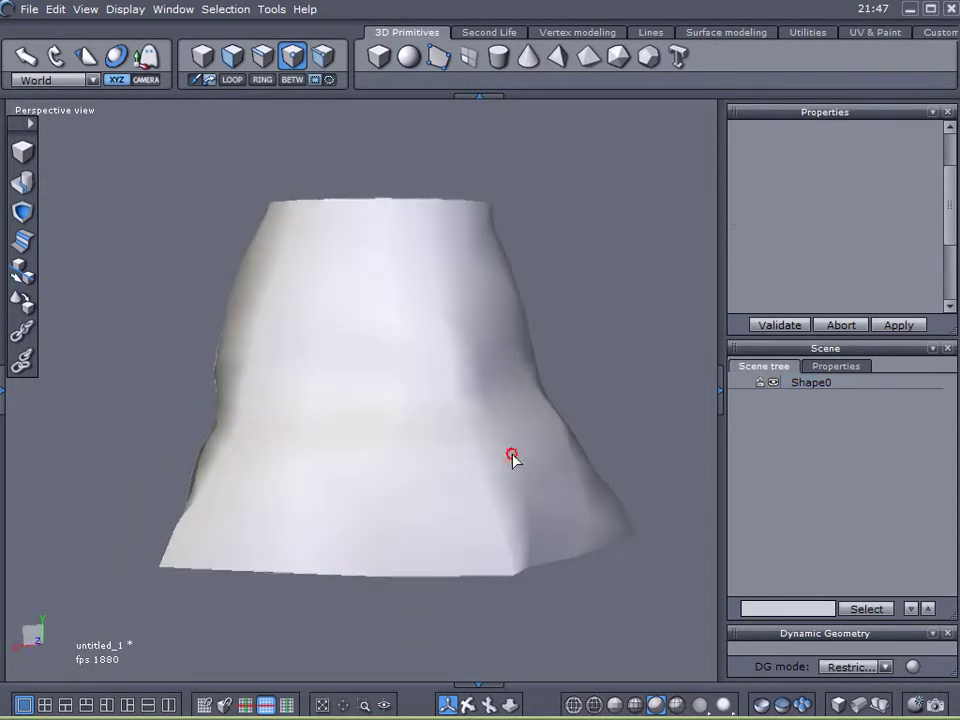
{"action": "right_click_drag", "start_coordinate": [512, 461], "coordinate": [388, 506]}
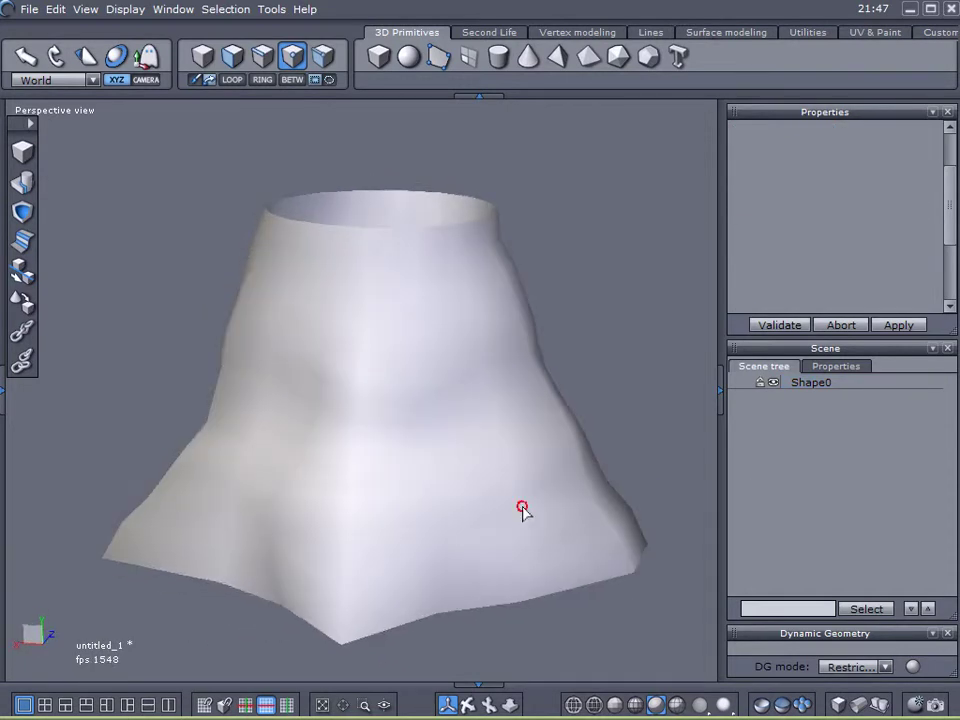
{"action": "right_click_drag", "start_coordinate": [521, 508], "coordinate": [180, 540]}
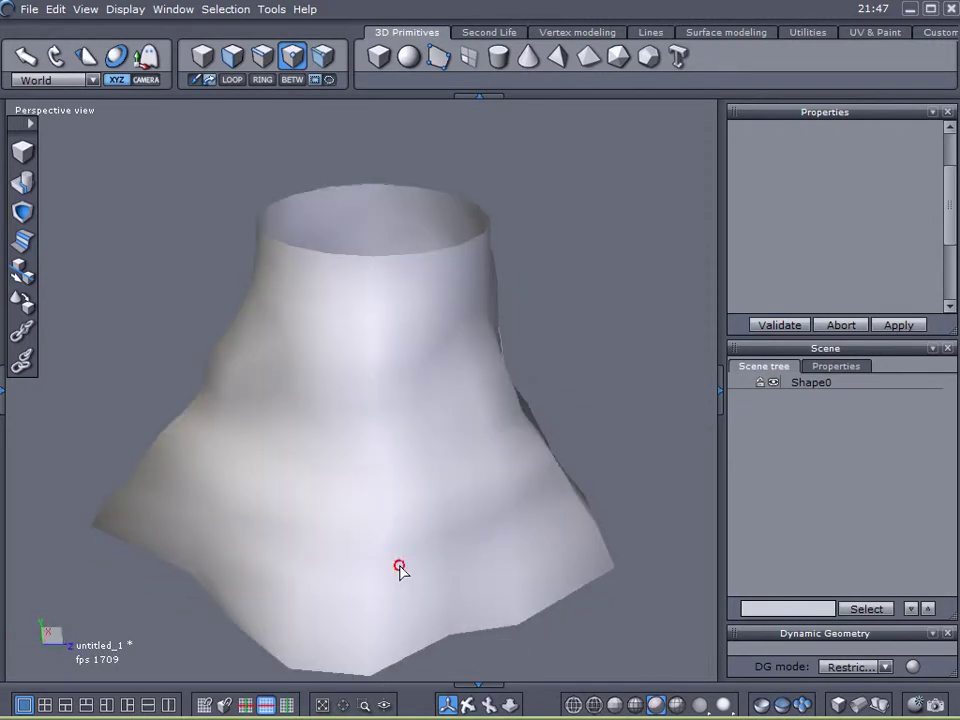
{"action": "right_click_drag", "start_coordinate": [390, 553], "coordinate": [282, 491]}
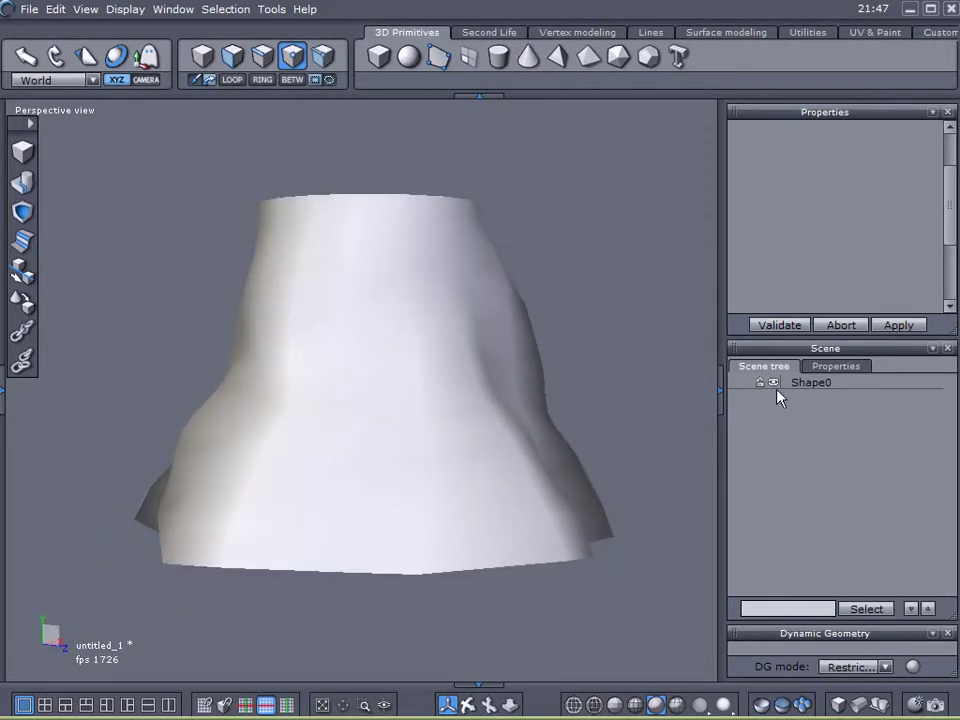
- Reselect the stump, turn off soft selection, and select the complete edge loop around its base
{"action": "left_click", "coordinate": [810, 383]}
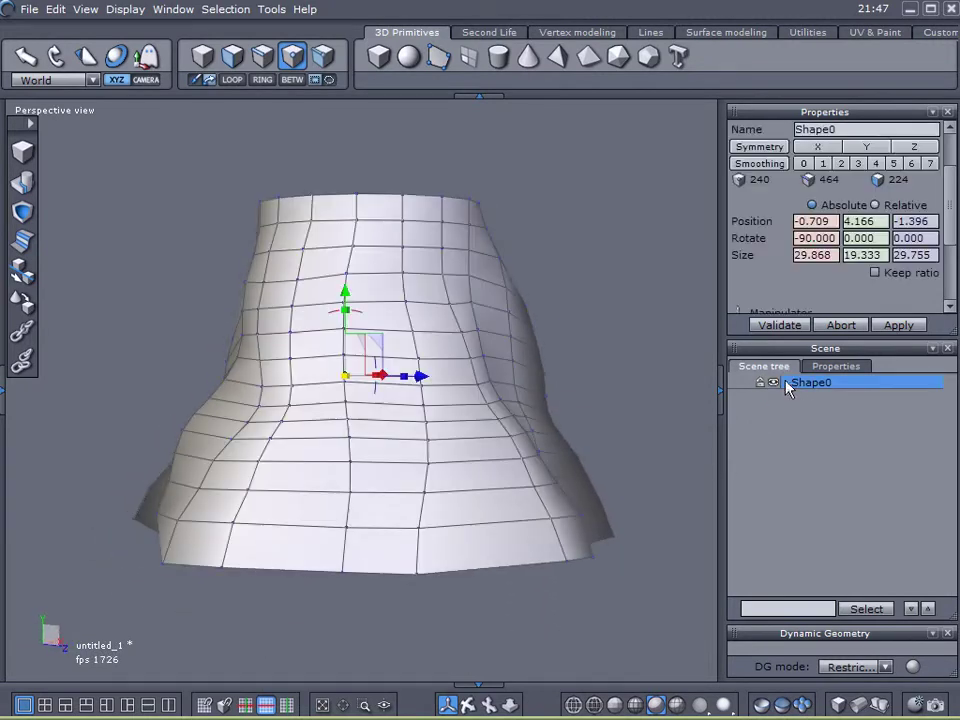
{"action": "left_click", "coordinate": [262, 56]}
{"action": "left_click", "coordinate": [293, 221]}
{"action": "left_click", "coordinate": [468, 571]}
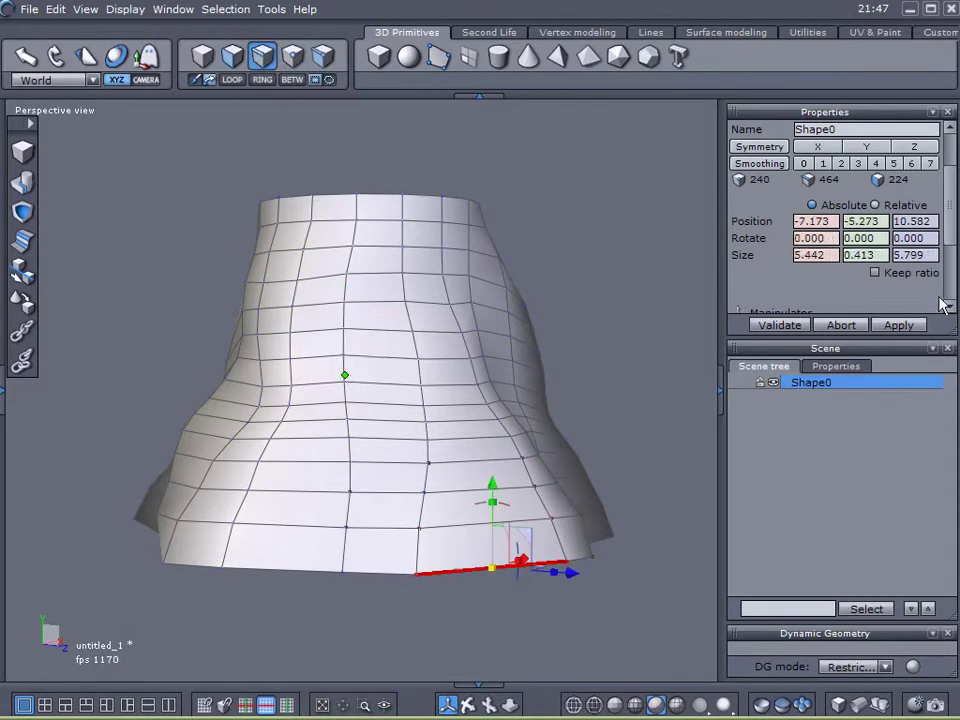
{"action": "left_click", "coordinate": [953, 220]}
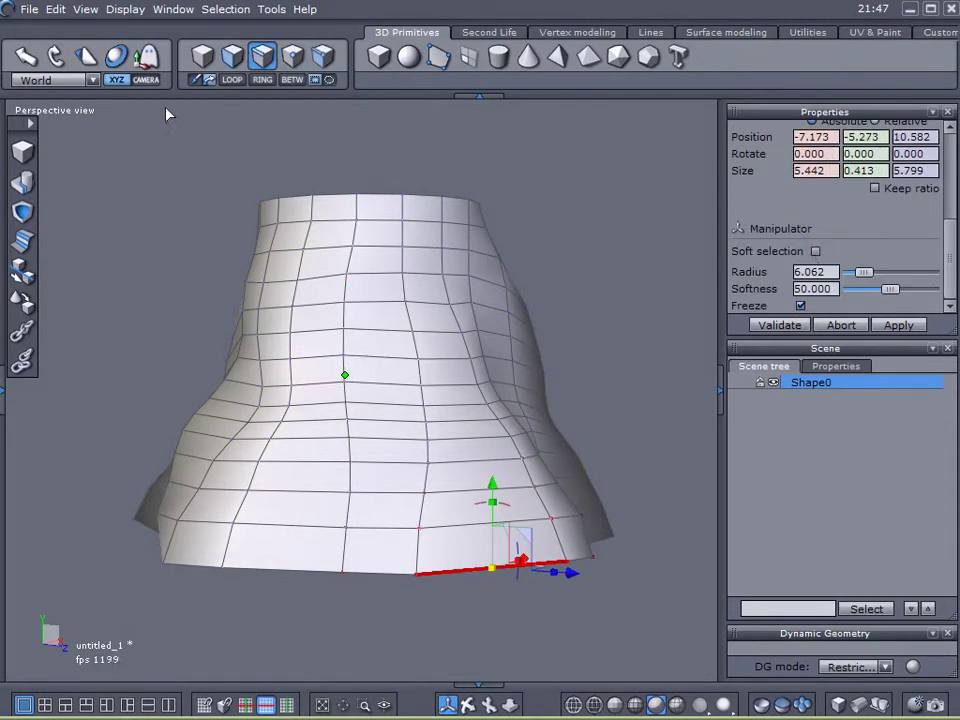
{"action": "left_click", "coordinate": [233, 80]}
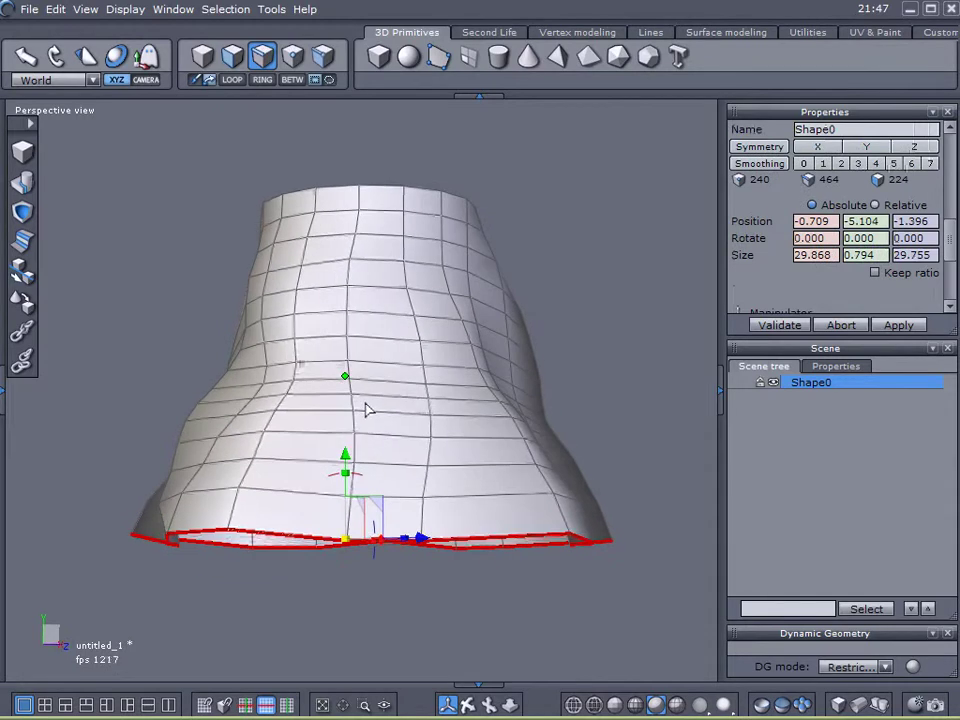
- Flatten the base by scaling the bottom edge loop's height to about 0.03 units, and bring up the vertex modeling tools
{"action": "left_click_drag", "start_coordinate": [396, 541], "coordinate": [404, 543]}
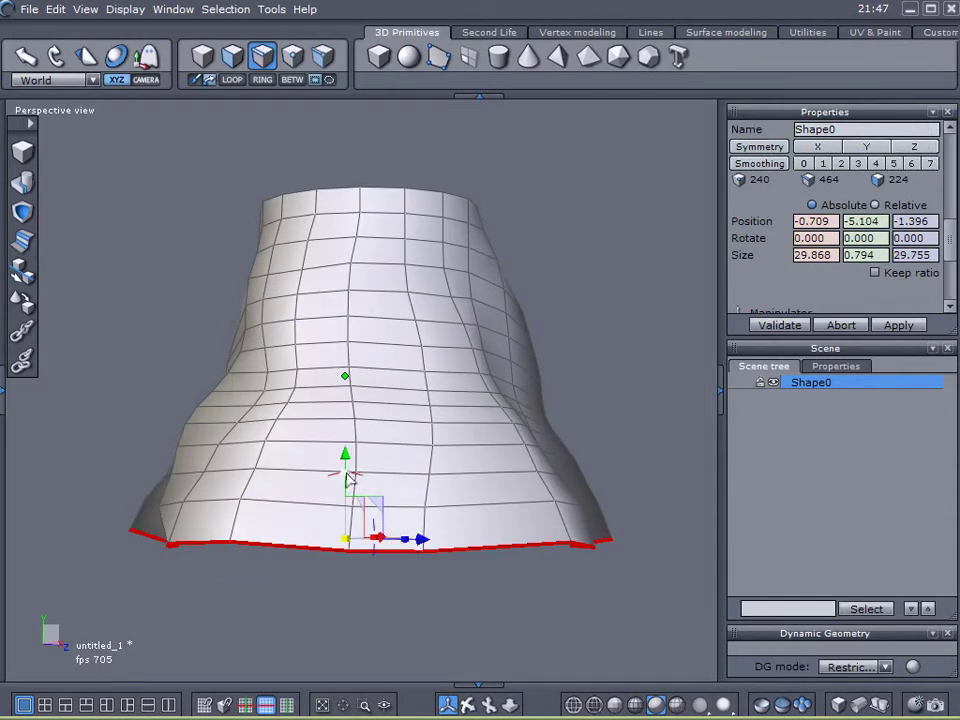
{"action": "left_click_drag", "start_coordinate": [347, 480], "coordinate": [345, 542]}
{"action": "middle_click_drag", "start_coordinate": [508, 613], "coordinate": [537, 368]}
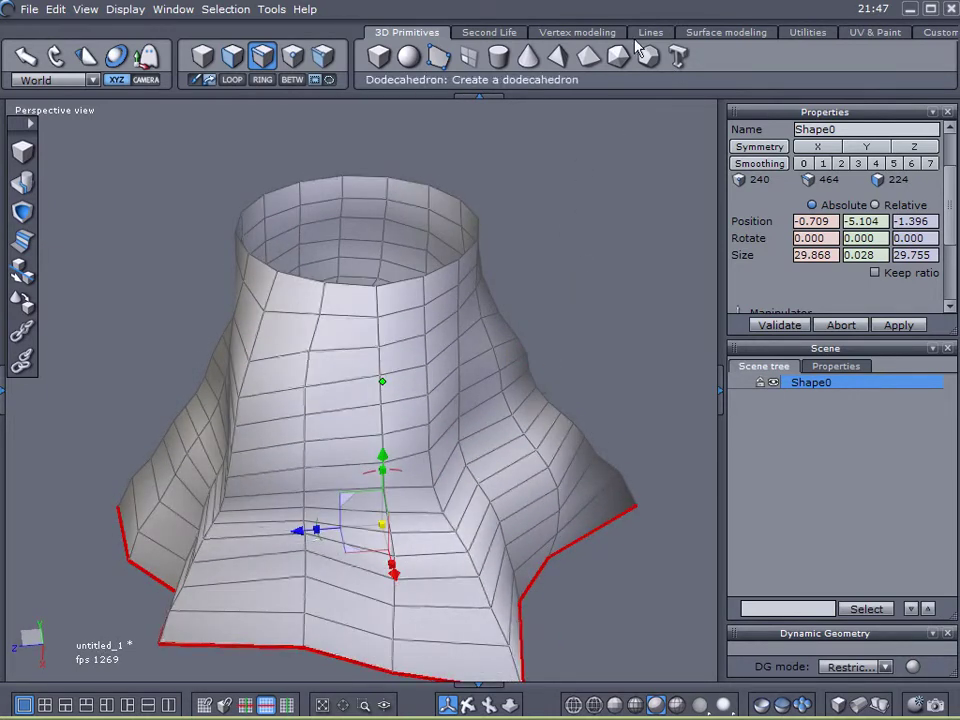
{"action": "left_click", "coordinate": [584, 33]}
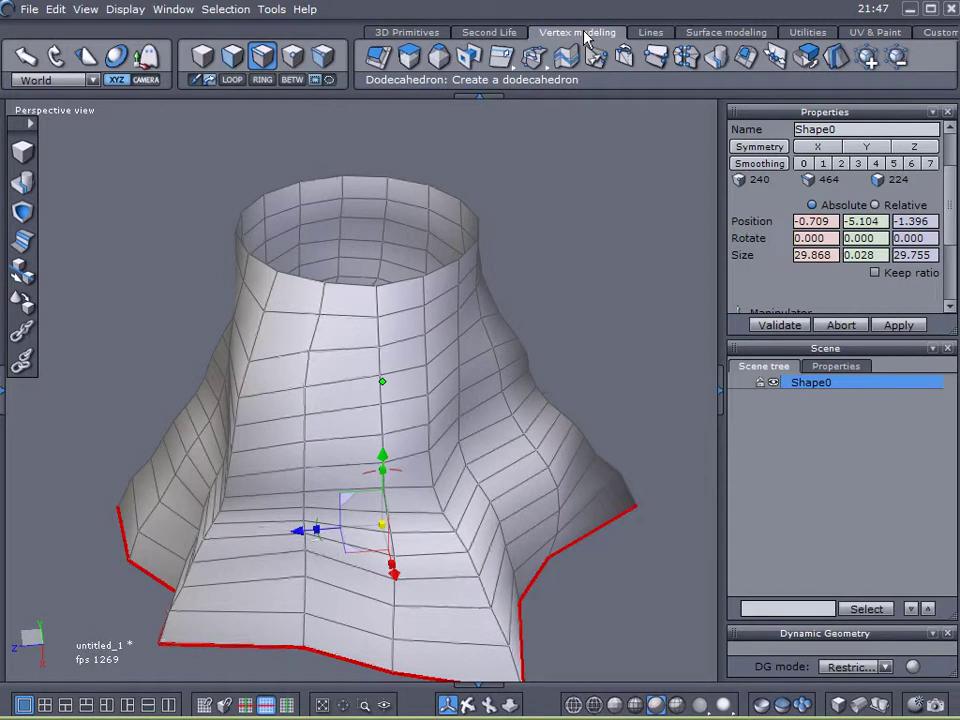
- Close the open hole at the top of the stump with a flat face
{"action": "left_click", "coordinate": [748, 58]}
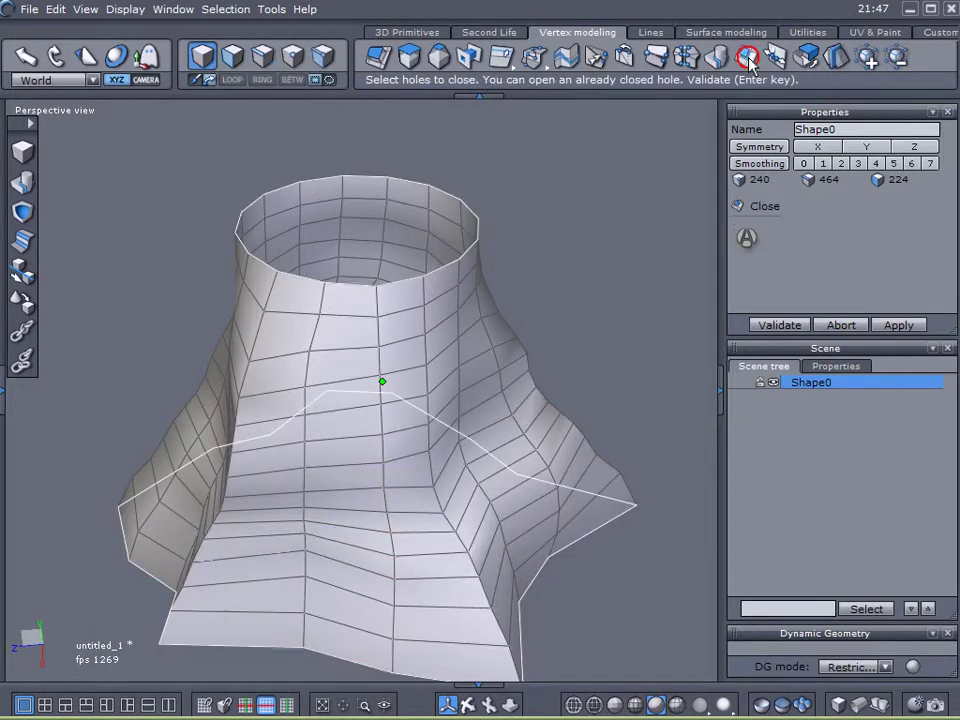
{"action": "left_click", "coordinate": [465, 208]}
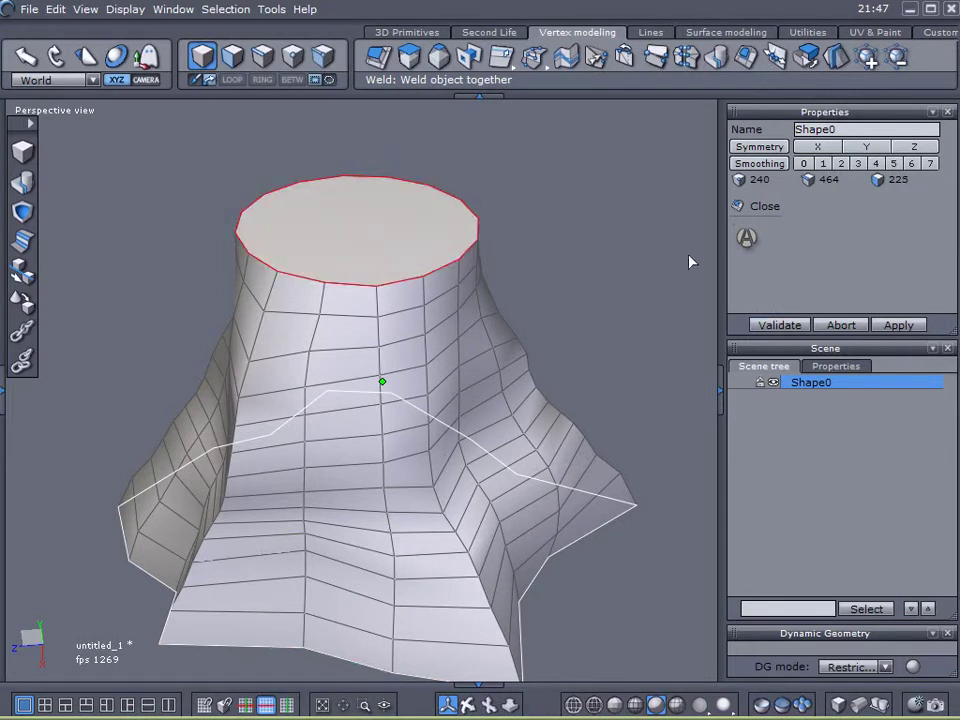
{"action": "left_click", "coordinate": [779, 325]}
- Select the stump's top face and inset it with Sweep Surface to a scale of about 0.95, leaving a thin rim
{"action": "right_click_drag", "start_coordinate": [544, 444], "coordinate": [370, 202]}
{"action": "left_click", "coordinate": [231, 56]}
{"action": "left_click", "coordinate": [386, 259]}
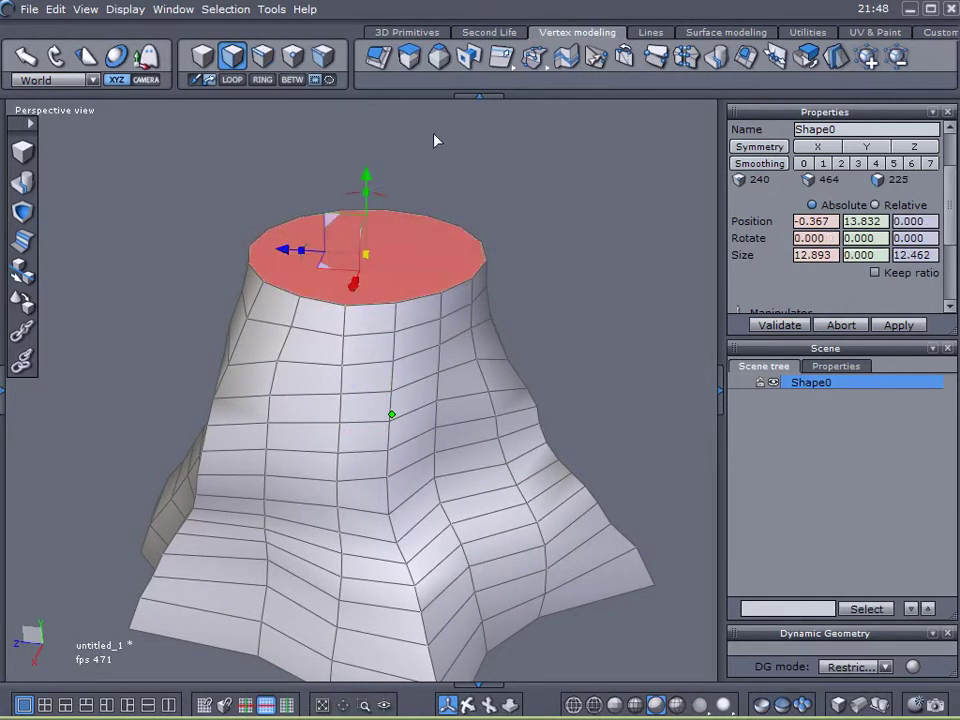
{"action": "left_click", "coordinate": [416, 65]}
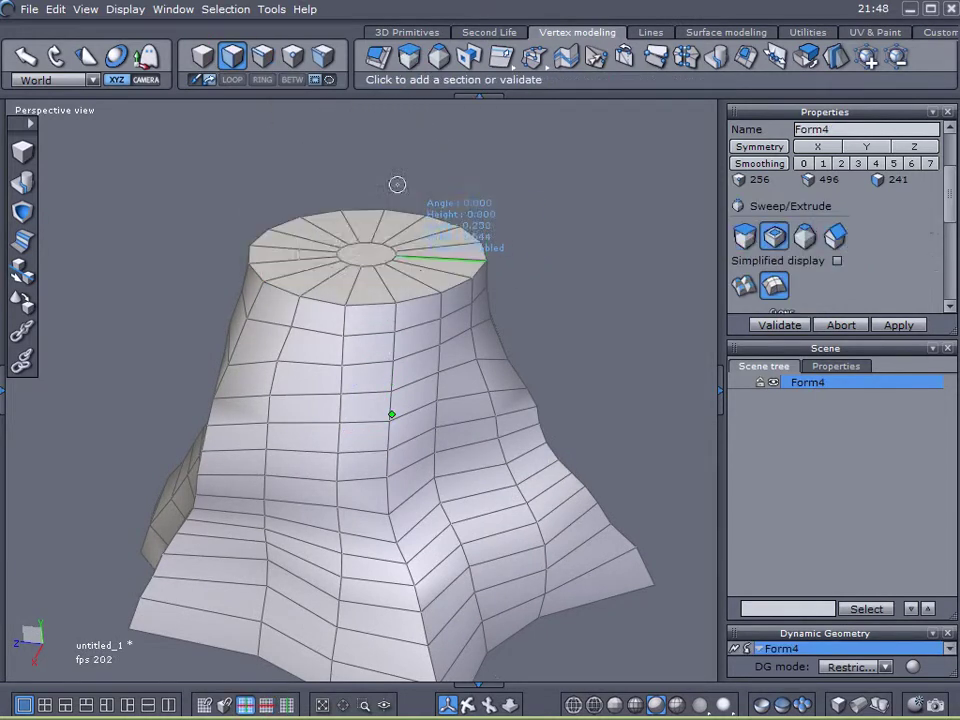
{"action": "scroll", "coordinate": [429, 181], "scroll_direction": "up", "scroll_amount": 2}
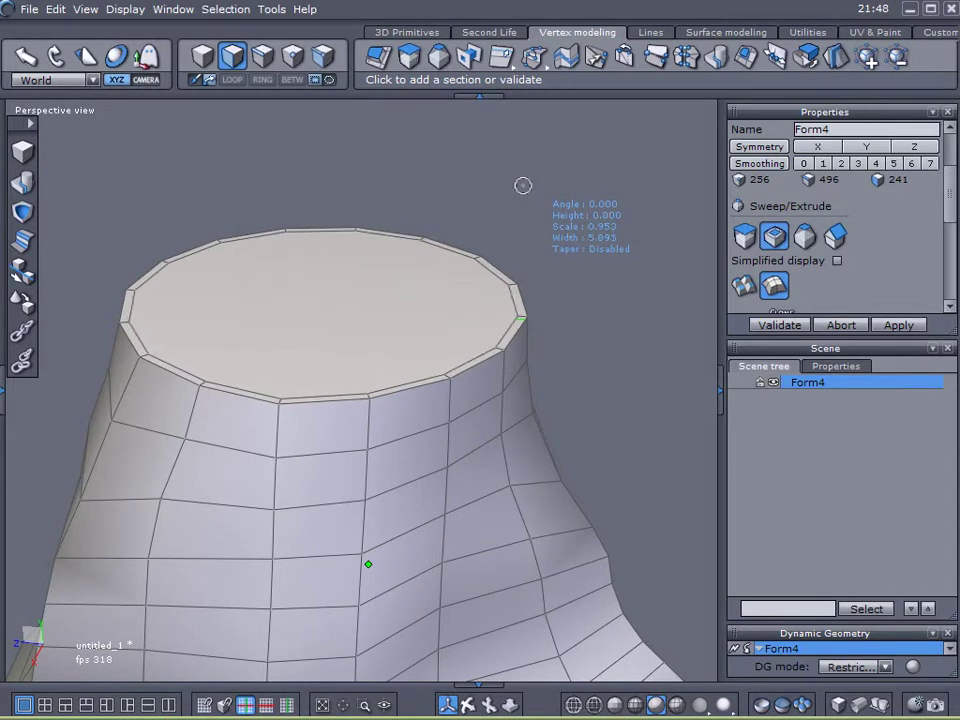
{"action": "left_click", "coordinate": [762, 328]}
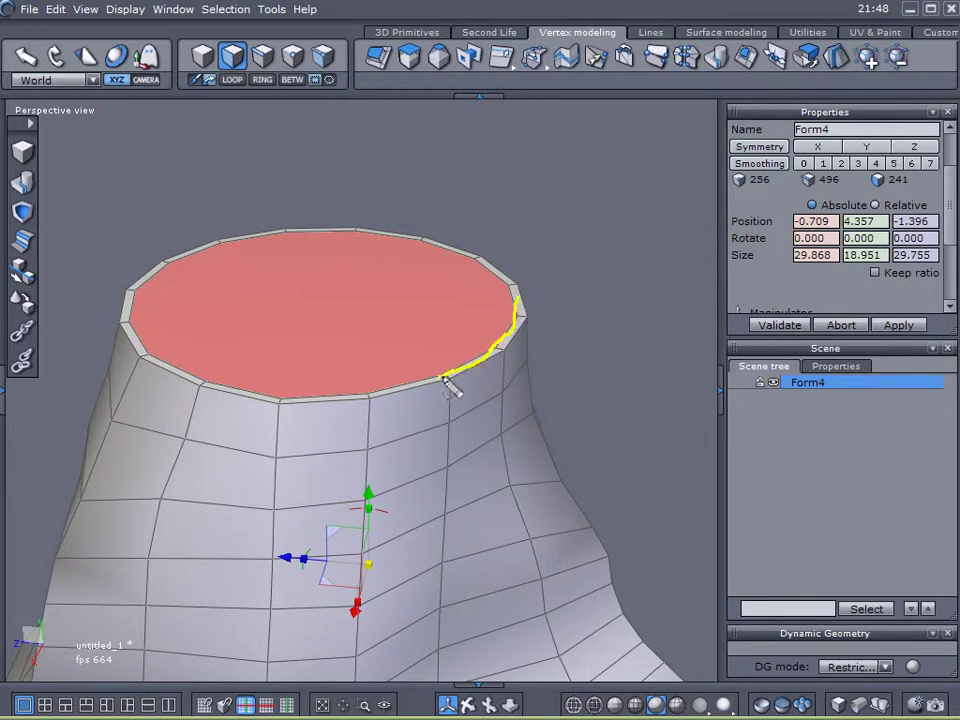
{"action": "left_click_drag", "start_coordinate": [432, 385], "coordinate": [366, 398]}
{"action": "mouse_move", "coordinate": [297, 399]}
{"action": "left_mouse_down"}
{"action": "mouse_move", "coordinate": [233, 398]}
{"action": "mouse_move", "coordinate": [181, 378]}
{"action": "left_mouse_up"}
{"action": "mouse_move", "coordinate": [130, 312]}
{"action": "left_mouse_down"}
{"action": "mouse_move", "coordinate": [141, 274]}
{"action": "mouse_move", "coordinate": [238, 236]}
{"action": "left_mouse_up"}
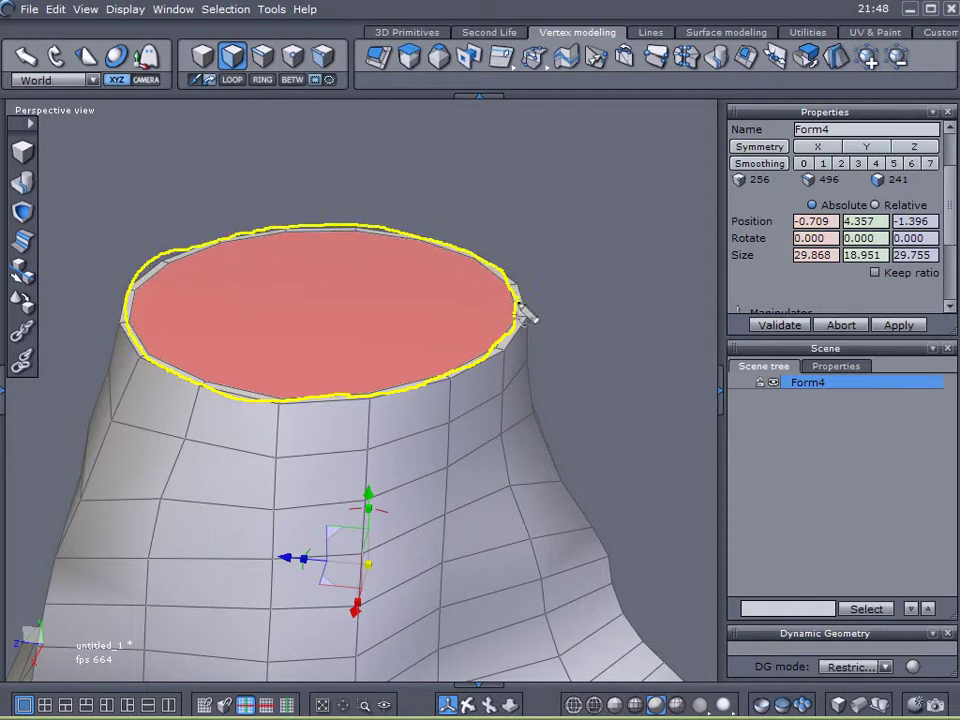
{"action": "mouse_move", "coordinate": [390, 243]}
{"action": "left_mouse_down"}
{"action": "mouse_move", "coordinate": [193, 274]}
{"action": "mouse_move", "coordinate": [388, 390]}
{"action": "mouse_move", "coordinate": [396, 253]}
{"action": "mouse_move", "coordinate": [260, 363]}
{"action": "mouse_move", "coordinate": [305, 262]}
{"action": "mouse_move", "coordinate": [300, 280]}
{"action": "left_mouse_up"}
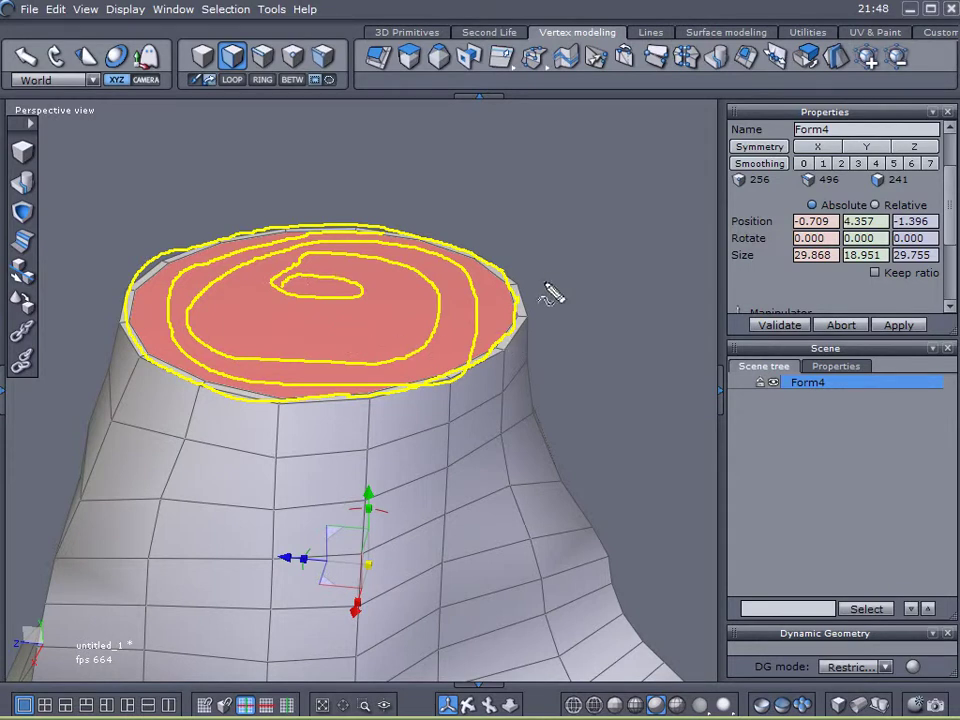
{"action": "key", "text": "Escape"}
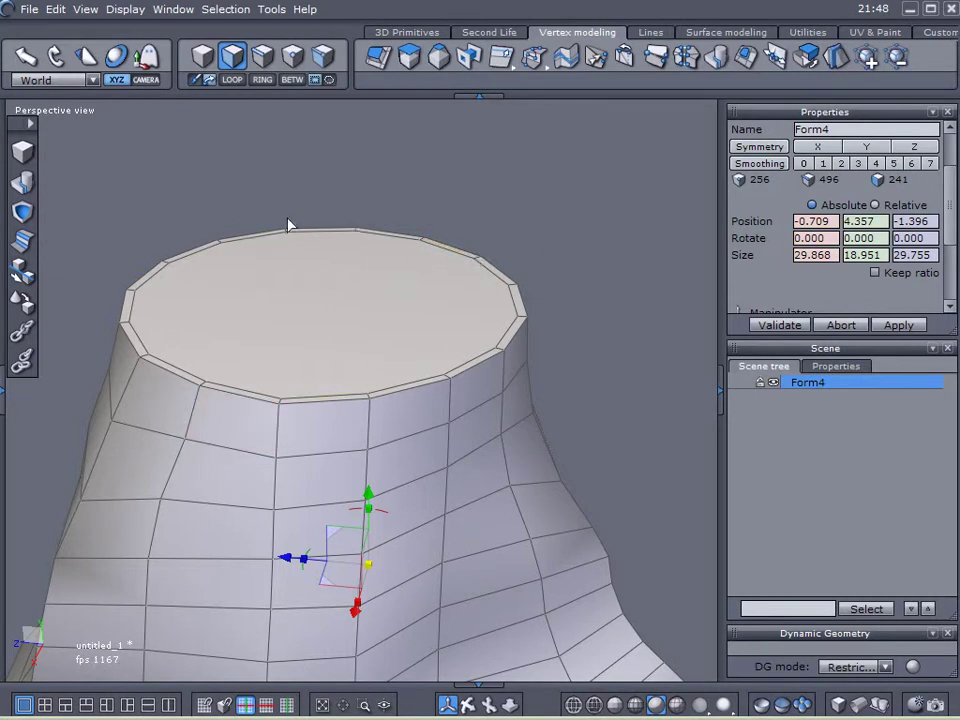
- Extrude the inner top face about 2 units down into the stump to form the rim's inner wall
{"action": "left_click", "coordinate": [343, 321]}
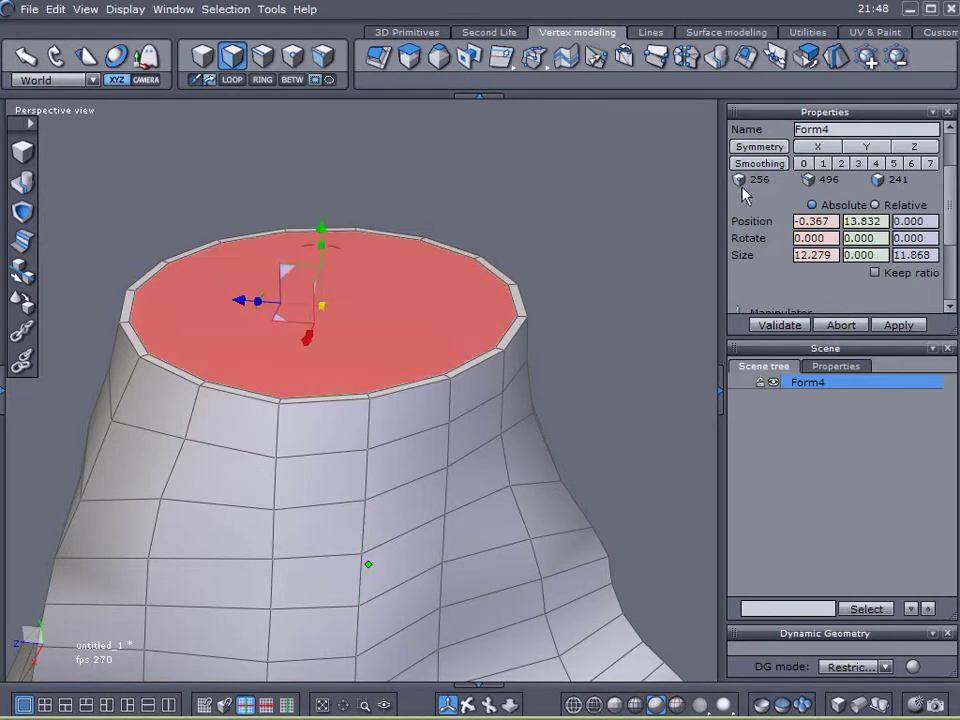
{"action": "left_click", "coordinate": [412, 66]}
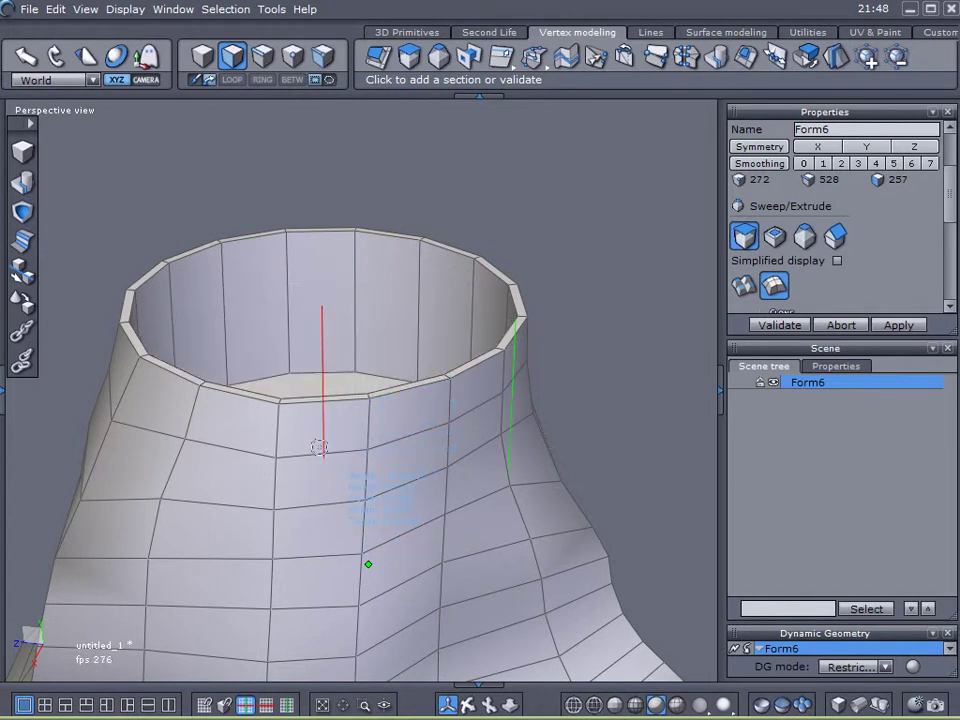
{"action": "left_click", "coordinate": [323, 363]}
{"action": "left_click", "coordinate": [777, 327]}
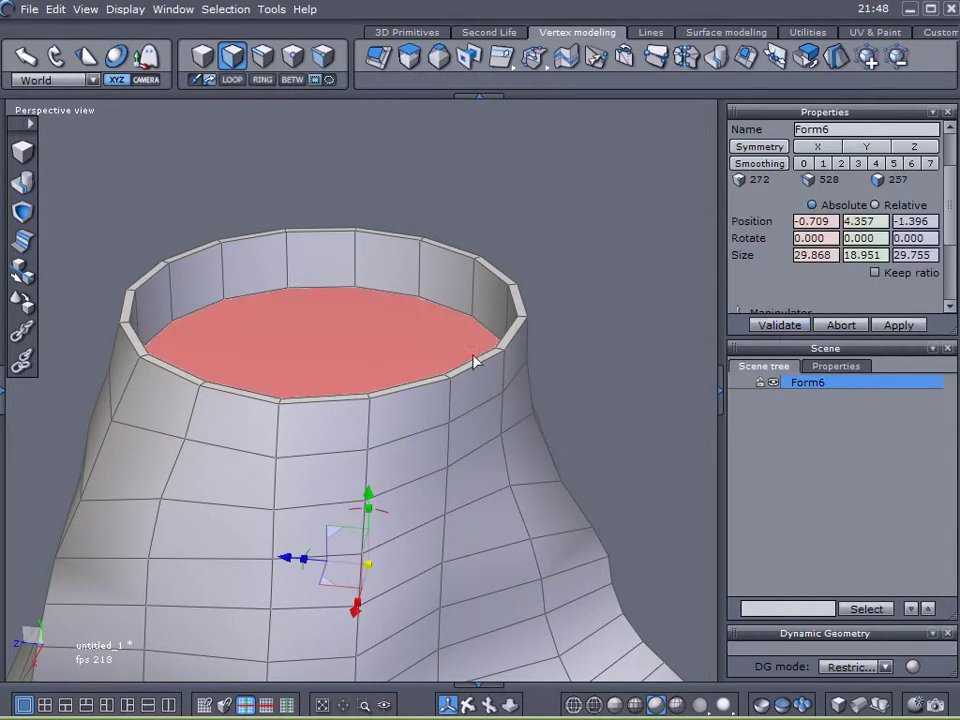
- Select the recessed face at the bottom of the rim's inner wall and delete it
{"action": "right_click_drag", "start_coordinate": [625, 349], "coordinate": [586, 357]}
{"action": "left_click", "coordinate": [577, 371]}
{"action": "middle_click_drag", "start_coordinate": [578, 377], "coordinate": [610, 372]}
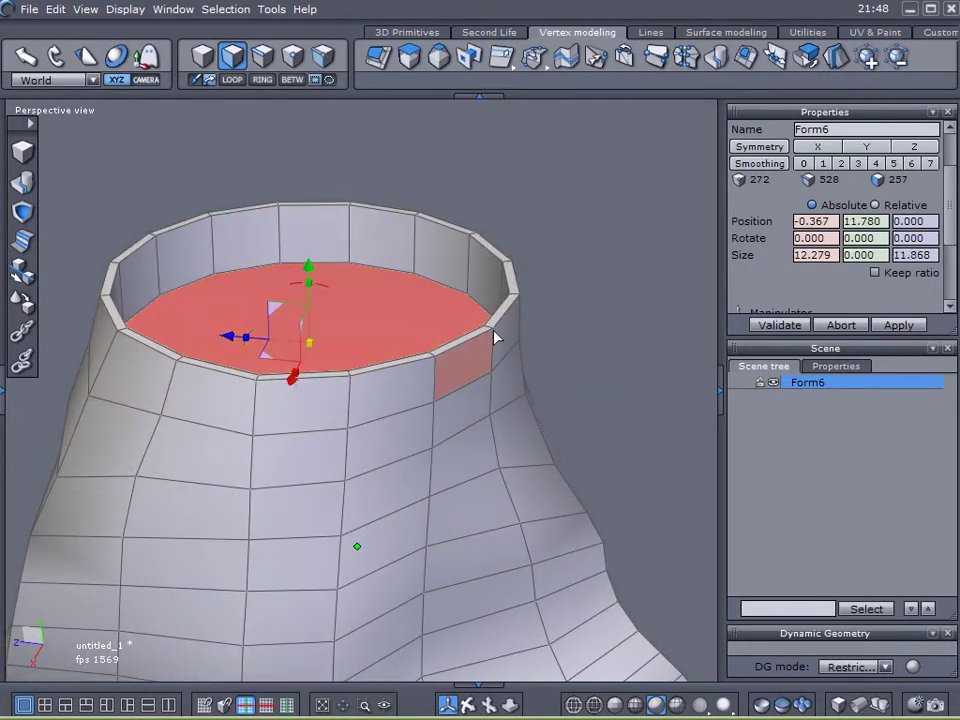
{"action": "middle_click_drag", "start_coordinate": [494, 337], "coordinate": [589, 257]}
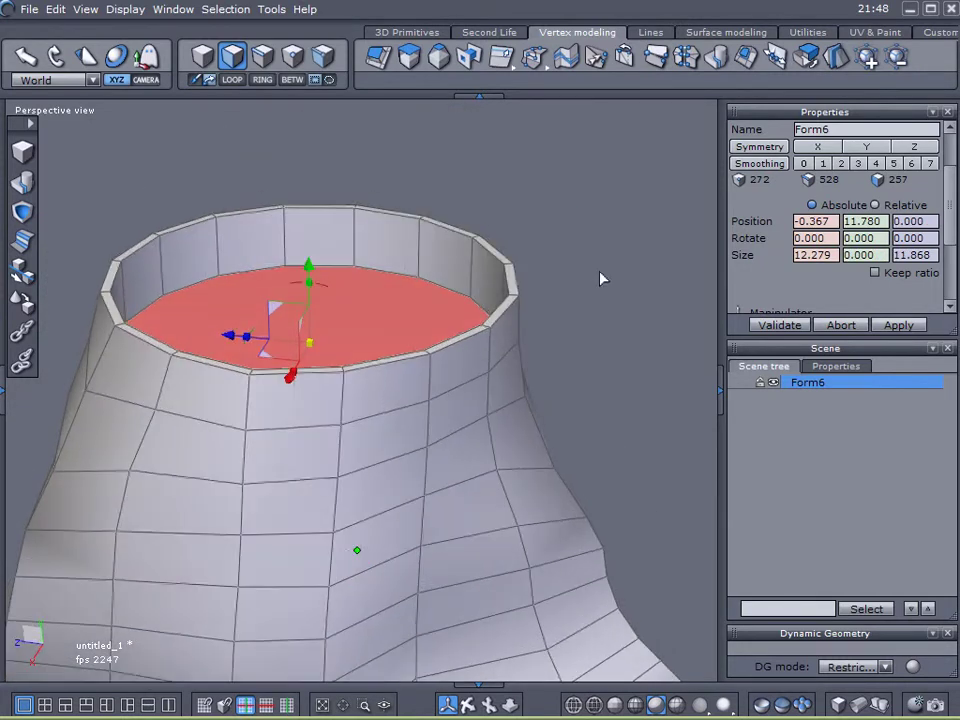
{"action": "key", "text": "Delete"}
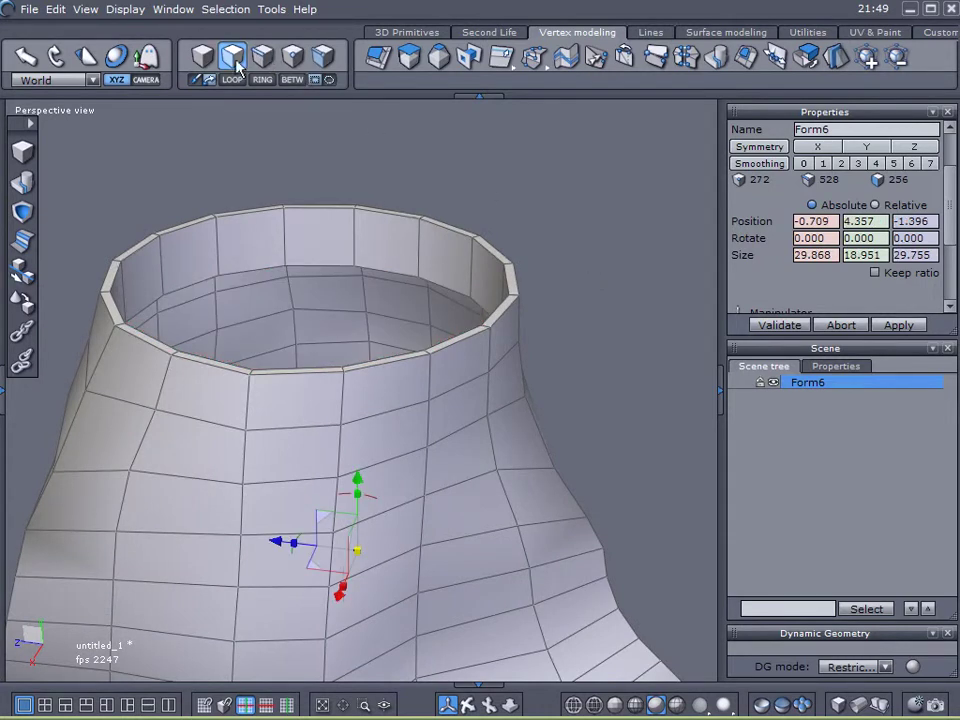
- Raise a rim face on the negative-X side to about Y 14.96 with soft selection on, and reduce the selection radius to about 3.12
{"action": "left_click", "coordinate": [257, 216]}
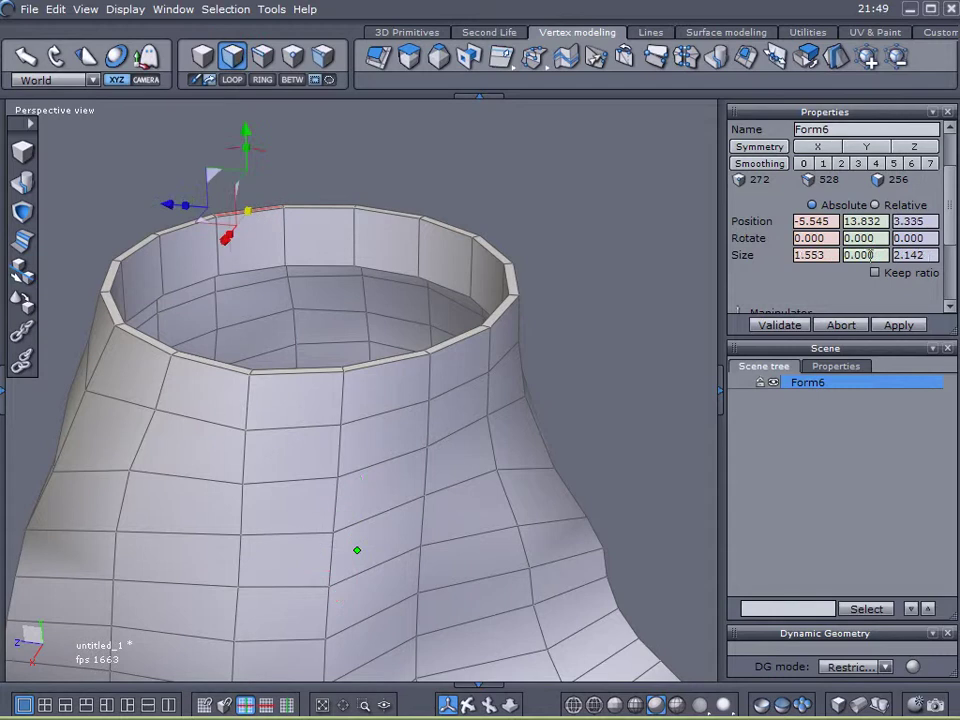
{"action": "left_click_drag", "start_coordinate": [955, 218], "coordinate": [955, 234]}
{"action": "left_click", "coordinate": [816, 256]}
{"action": "left_click_drag", "start_coordinate": [252, 145], "coordinate": [252, 112]}
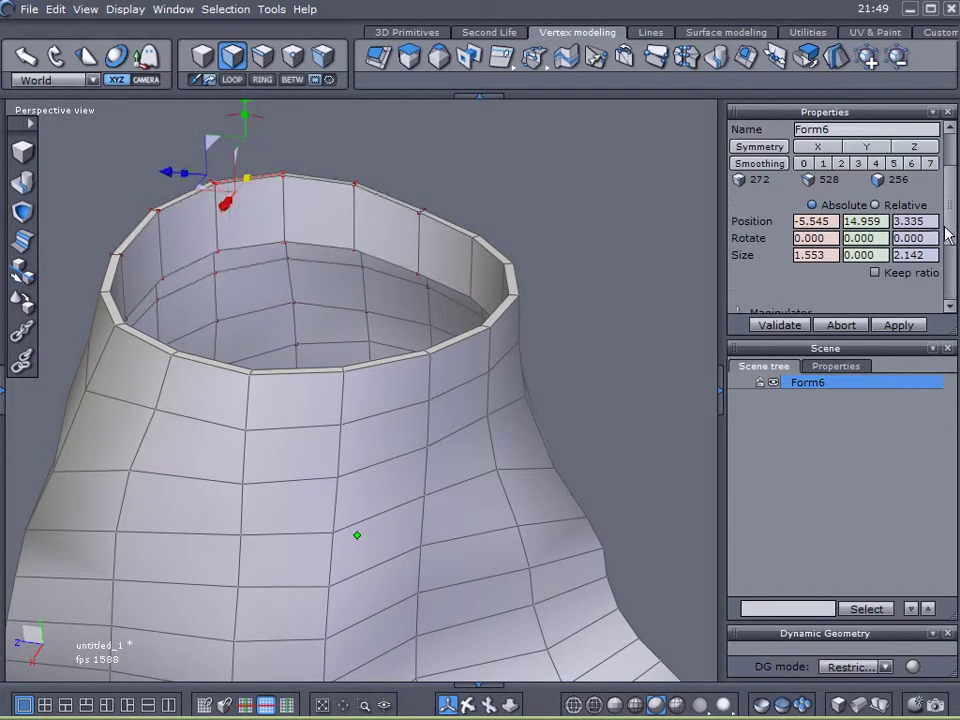
{"action": "left_click_drag", "start_coordinate": [953, 231], "coordinate": [950, 273]}
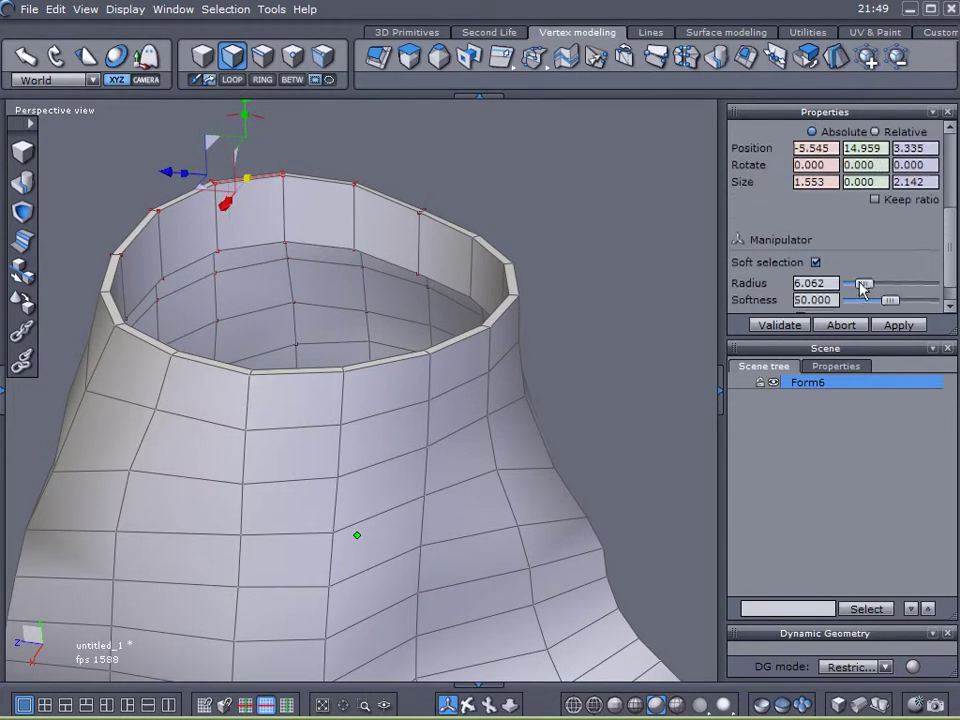
{"action": "left_click_drag", "start_coordinate": [860, 284], "coordinate": [862, 287]}
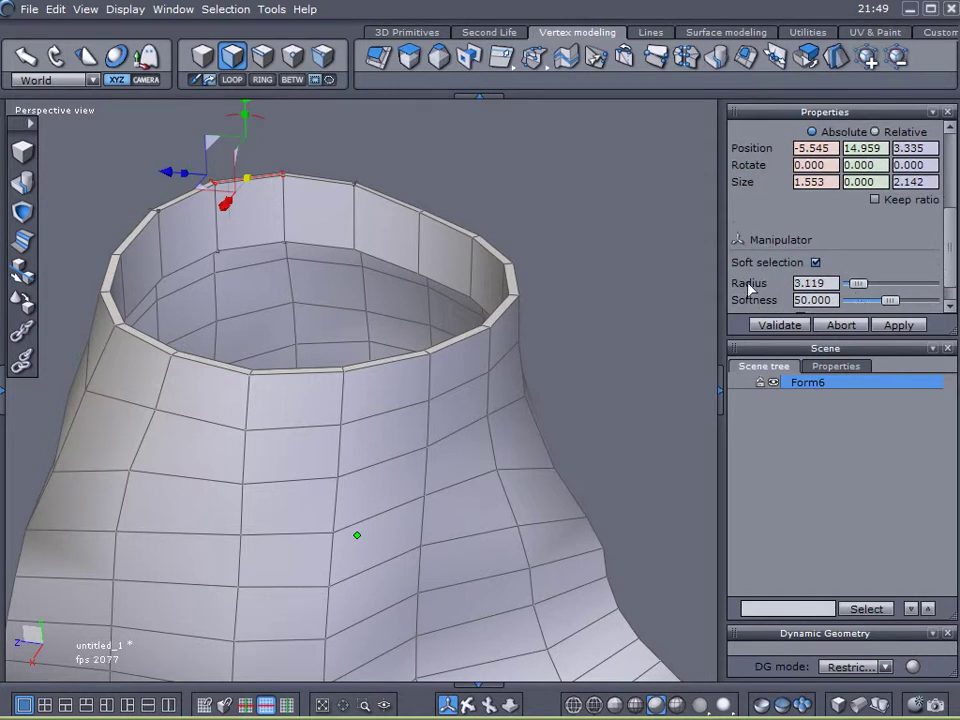
- Raise a neighbouring rim face on the negative-X side to about Y 15.62, and slightly lift another face farther around the rim
{"action": "left_click", "coordinate": [409, 209]}
{"action": "left_click_drag", "start_coordinate": [409, 209], "coordinate": [465, 209], "text": "alt"}
{"action": "middle_click_drag", "start_coordinate": [510, 229], "coordinate": [529, 287]}
{"action": "left_click_drag", "start_coordinate": [529, 287], "coordinate": [401, 128], "text": "alt"}
{"action": "right_click_drag", "start_coordinate": [414, 208], "coordinate": [588, 353]}
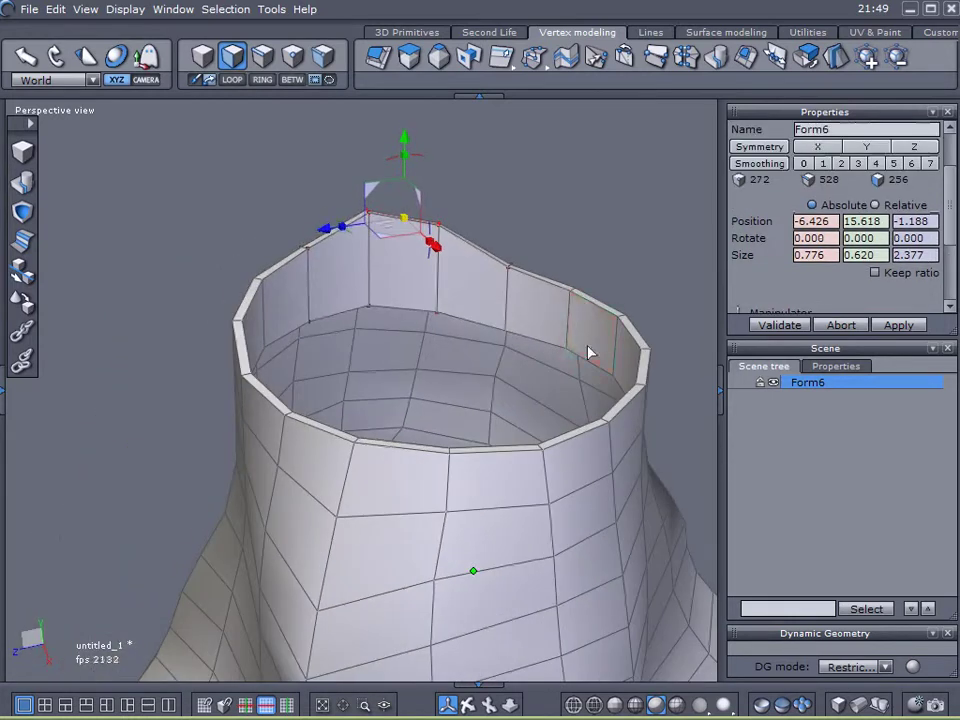
{"action": "left_click", "coordinate": [585, 297]}
{"action": "left_click_drag", "start_coordinate": [603, 226], "coordinate": [603, 210]}
- Switch to edge selection and raise individual rim edges on the negative-Z side by uneven amounts, one to about Y 14.68
{"action": "left_click_drag", "start_coordinate": [495, 238], "coordinate": [532, 289]}
{"action": "left_click", "coordinate": [262, 56]}
{"action": "left_click_drag", "start_coordinate": [486, 199], "coordinate": [525, 280]}
{"action": "mouse_move", "coordinate": [510, 184]}
{"action": "left_mouse_down"}
{"action": "mouse_move", "coordinate": [512, 141]}
{"action": "mouse_move", "coordinate": [505, 180]}
{"action": "left_mouse_up"}
{"action": "middle_click_drag", "start_coordinate": [505, 180], "coordinate": [473, 272]}
{"action": "left_click_drag", "start_coordinate": [417, 192], "coordinate": [441, 293]}
{"action": "left_click_drag", "start_coordinate": [421, 158], "coordinate": [413, 193]}
{"action": "middle_click_drag", "start_coordinate": [413, 193], "coordinate": [456, 266]}
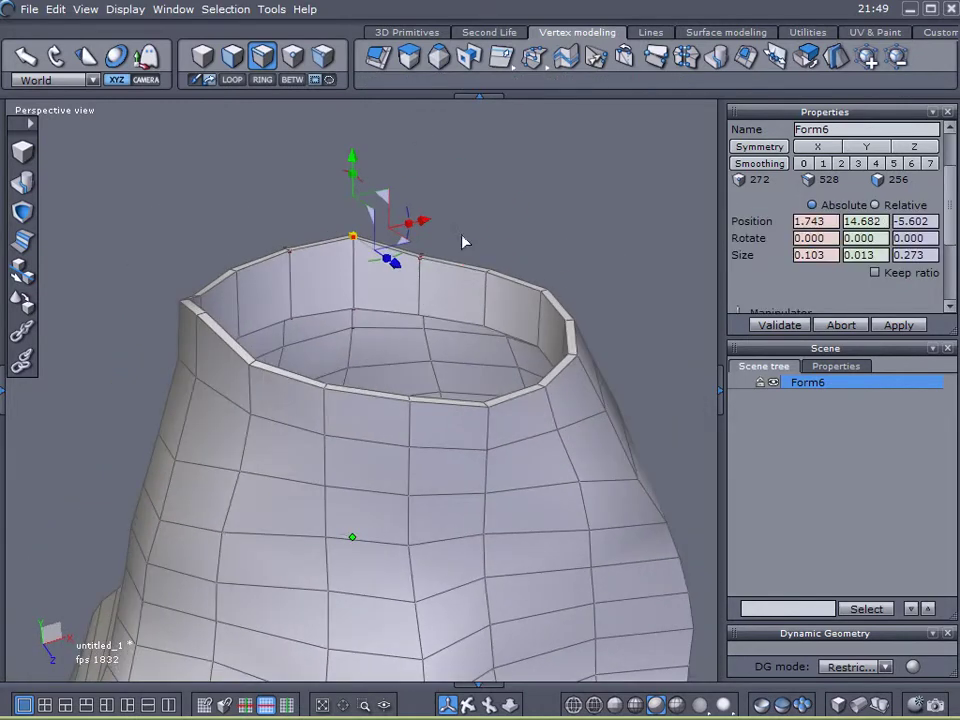
- Lift two more rim edges toward the positive-X side, one of them to about Y 15.13, to make the top edge more jagged
{"action": "left_click_drag", "start_coordinate": [461, 236], "coordinate": [510, 300]}
{"action": "scroll", "coordinate": [510, 298], "scroll_direction": "up", "scroll_amount": 3}
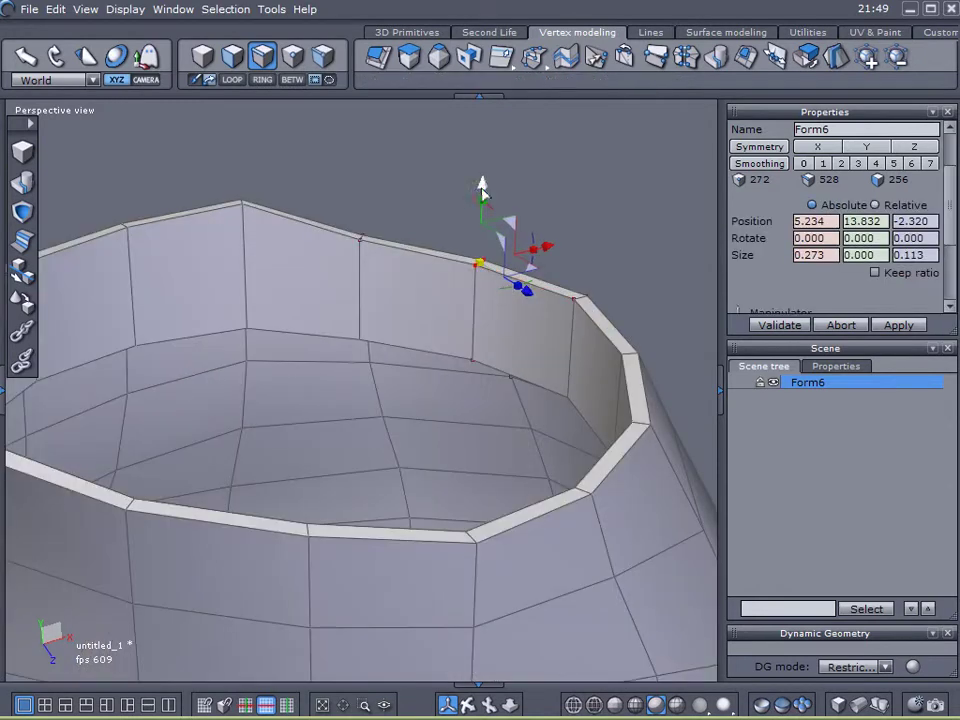
{"action": "left_click_drag", "start_coordinate": [481, 186], "coordinate": [481, 152]}
{"action": "left_click_drag", "start_coordinate": [354, 182], "coordinate": [382, 249]}
{"action": "left_click_drag", "start_coordinate": [363, 157], "coordinate": [354, 101]}
{"action": "scroll", "coordinate": [439, 274], "scroll_direction": "down", "scroll_amount": 5}
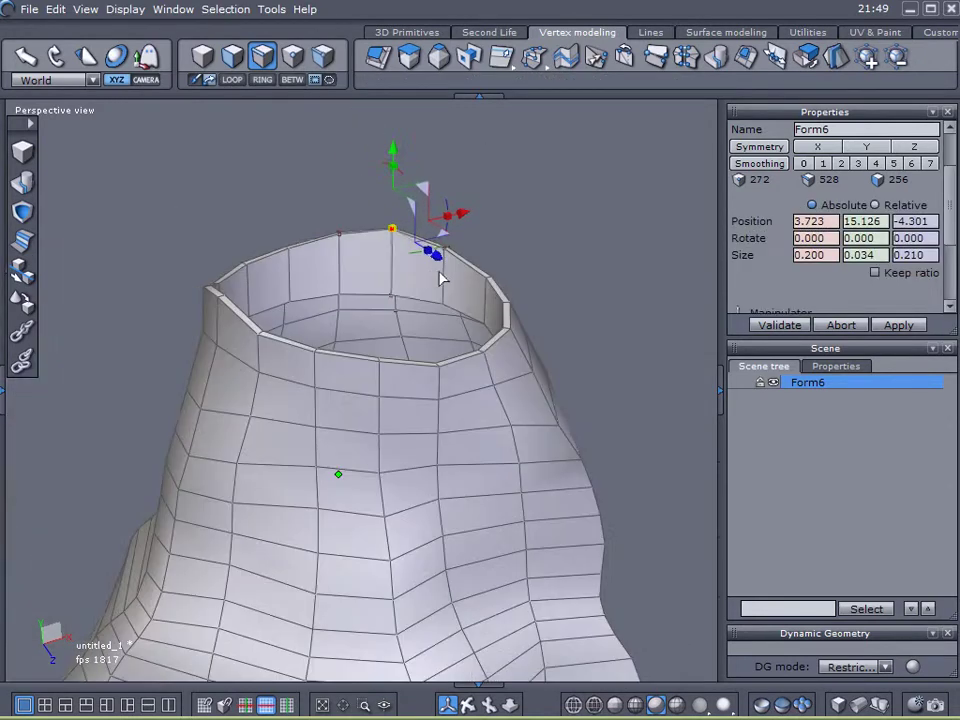
- Switch to point selection and pull a point on the upper trunk's positive-X side outward to about X 7.89, Z -0.16
{"action": "right_click_drag", "start_coordinate": [449, 307], "coordinate": [425, 236]}
{"action": "scroll", "coordinate": [425, 236], "scroll_direction": "up", "scroll_amount": 4}
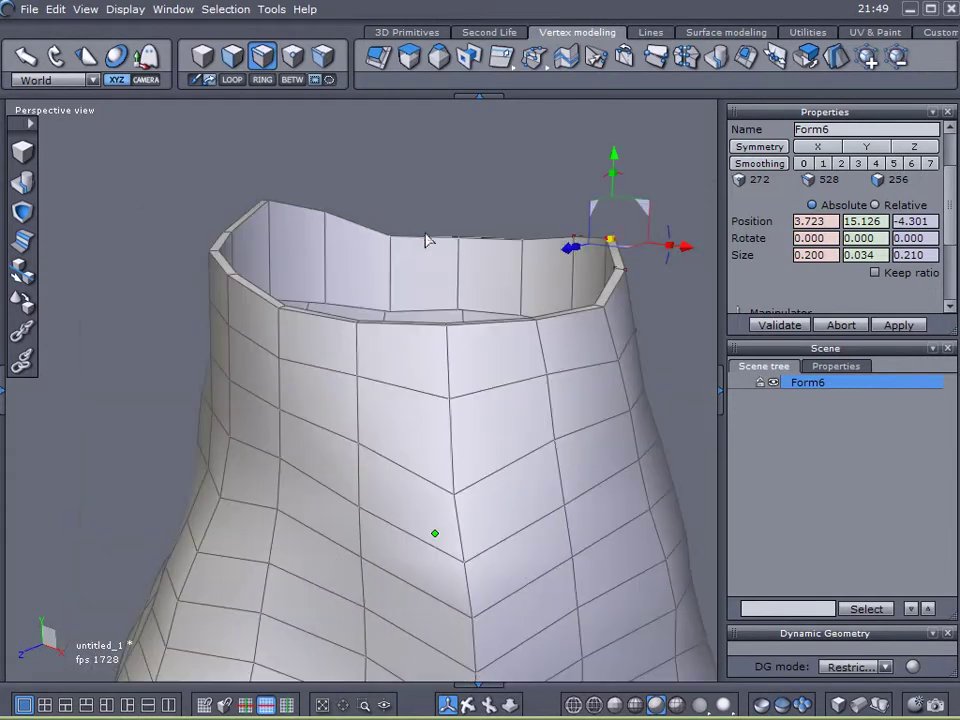
{"action": "right_click_drag", "start_coordinate": [459, 315], "coordinate": [432, 453]}
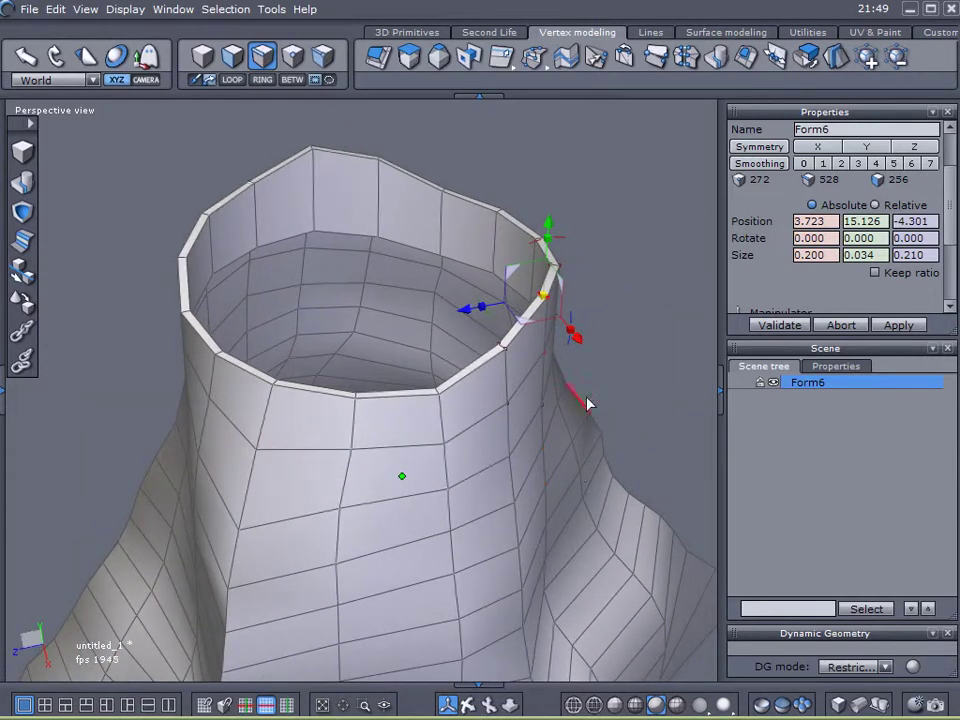
{"action": "left_click_drag", "start_coordinate": [525, 388], "coordinate": [425, 364], "text": "alt"}
{"action": "right_click_drag", "start_coordinate": [425, 371], "coordinate": [536, 431]}
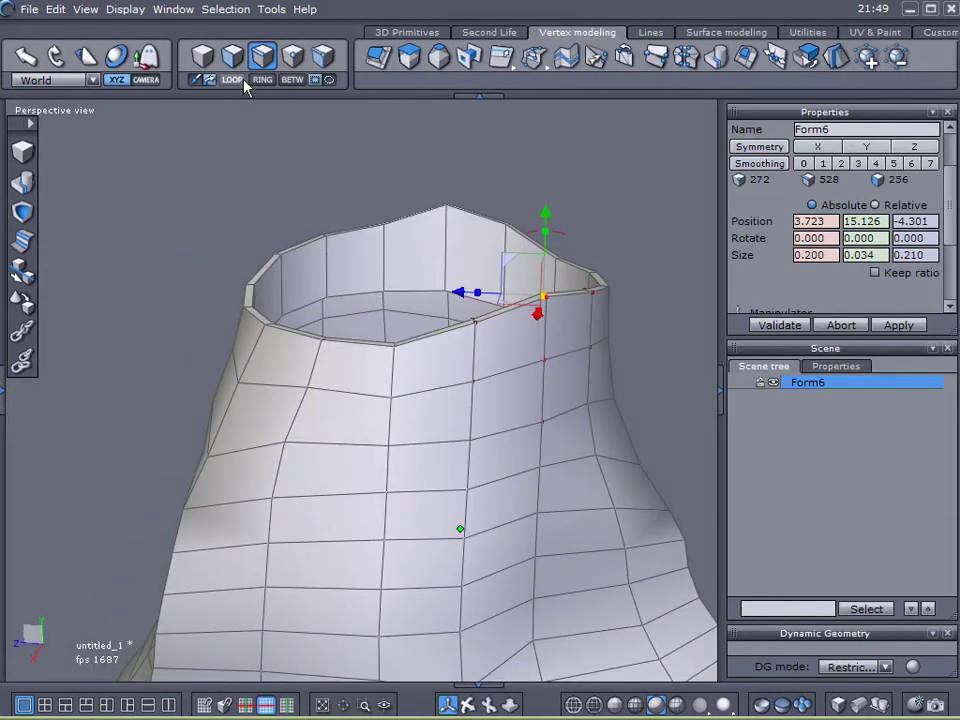
{"action": "left_click", "coordinate": [292, 56]}
{"action": "left_click", "coordinate": [457, 523]}
{"action": "left_click", "coordinate": [541, 422]}
{"action": "right_click_drag", "start_coordinate": [533, 455], "coordinate": [516, 467]}
{"action": "mouse_move", "coordinate": [516, 467]}
{"action": "left_mouse_down"}
{"action": "mouse_move", "coordinate": [538, 474]}
{"action": "mouse_move", "coordinate": [533, 466]}
{"action": "left_mouse_up"}
{"action": "left_click", "coordinate": [414, 516]}
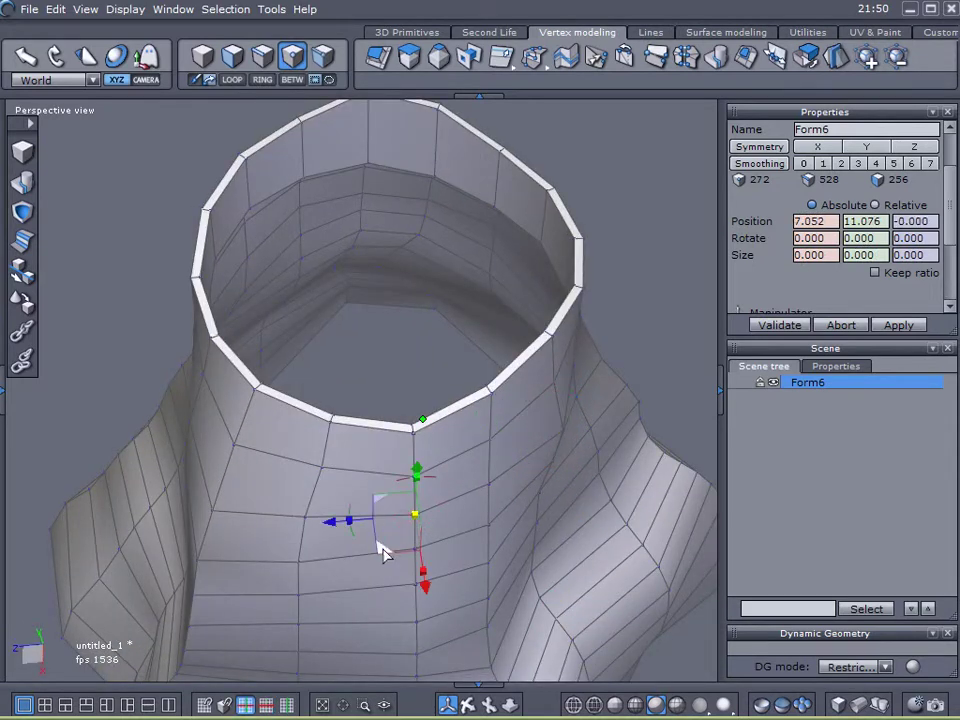
{"action": "left_click_drag", "start_coordinate": [381, 549], "coordinate": [392, 579]}
{"action": "right_click_drag", "start_coordinate": [392, 570], "coordinate": [566, 442]}
- Select the complete lower edge loop of the rim's inner wall and extract it as a separate curve
{"action": "left_click", "coordinate": [263, 54]}
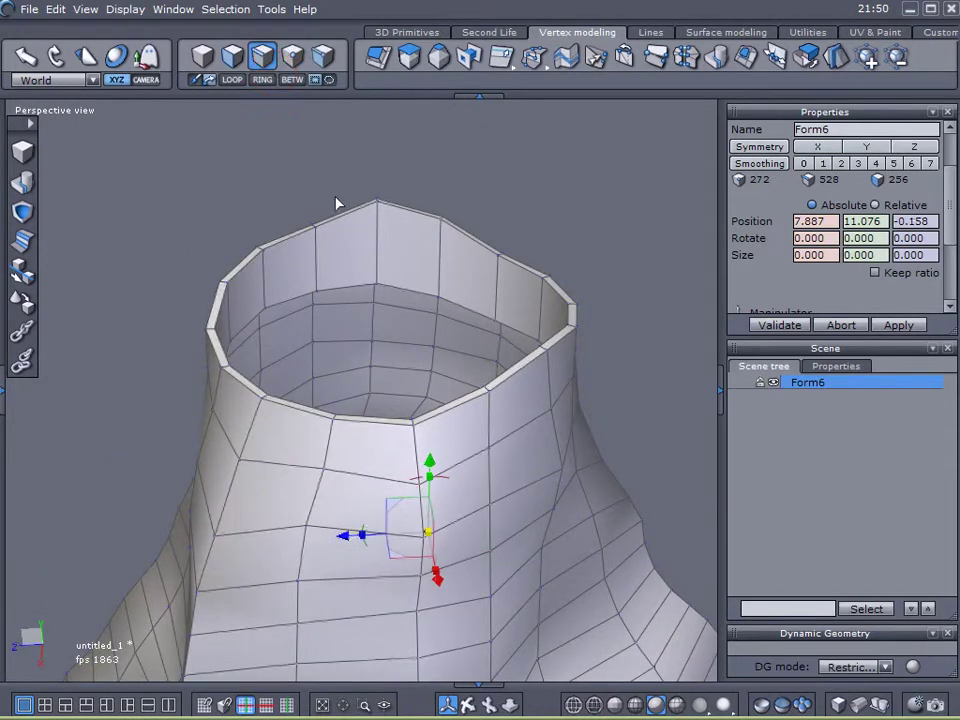
{"action": "left_click", "coordinate": [348, 284]}
{"action": "left_click", "coordinate": [232, 82]}
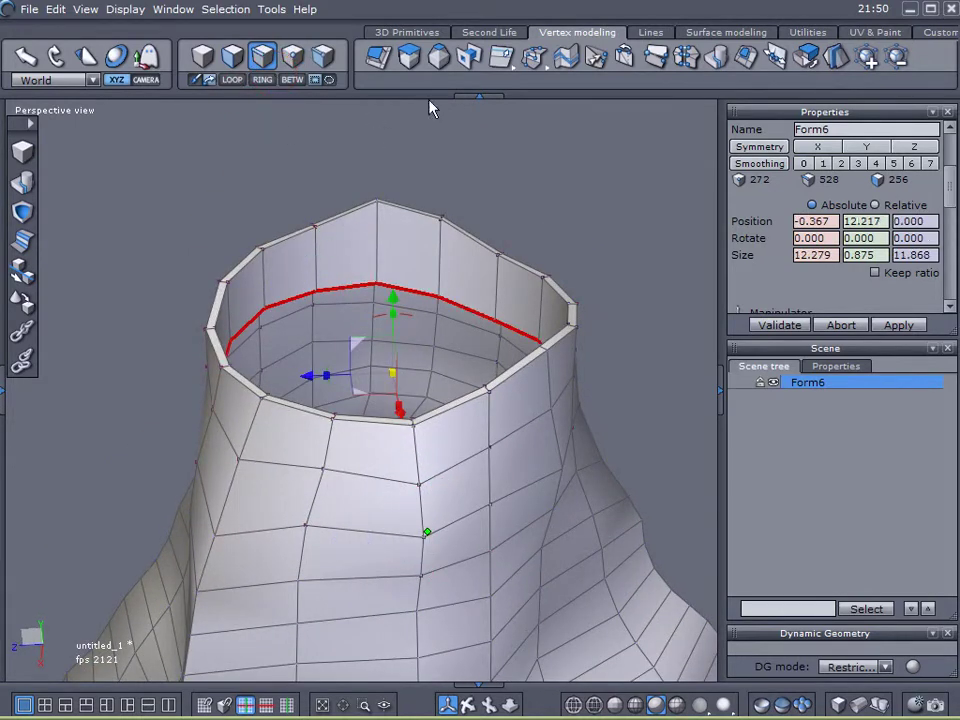
{"action": "left_click", "coordinate": [656, 35]}
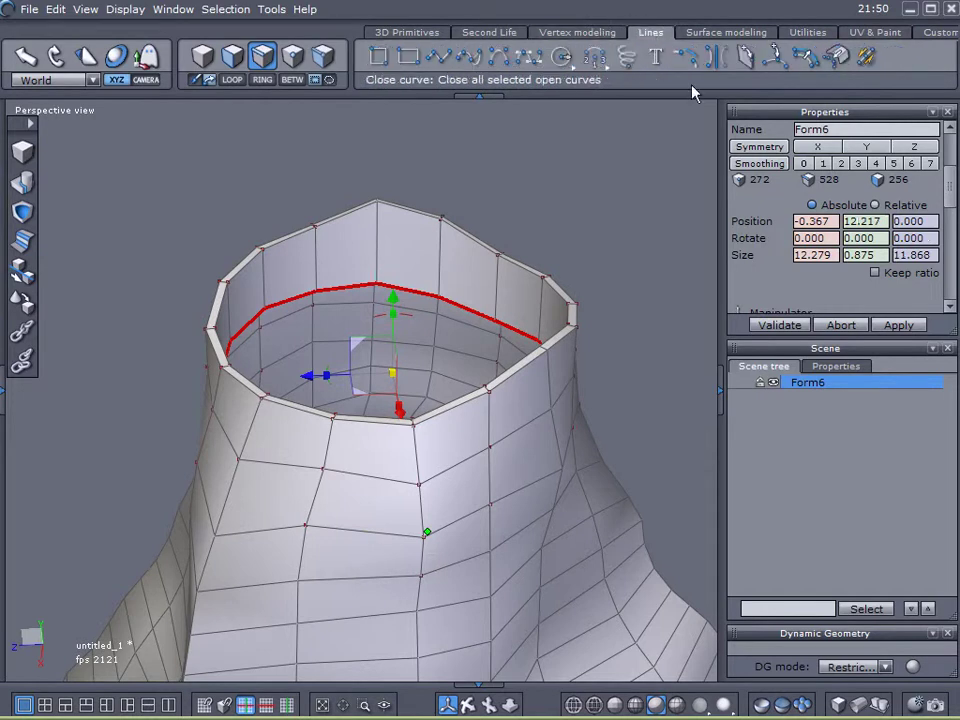
{"action": "left_click", "coordinate": [840, 57]}
- Hide the stump to view the extracted curve alone, show the stump again, and examine how the curve sits inside the rim
{"action": "left_click", "coordinate": [775, 383]}
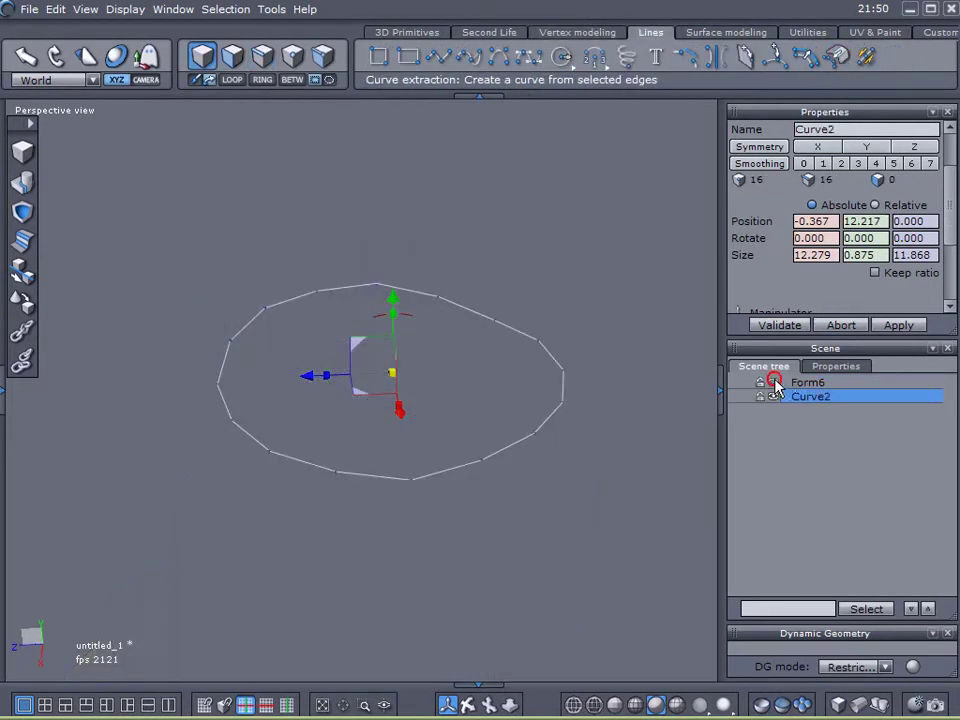
{"action": "left_click_drag", "start_coordinate": [590, 292], "coordinate": [534, 288], "text": "alt"}
{"action": "right_click_drag", "start_coordinate": [535, 293], "coordinate": [639, 369]}
{"action": "left_click", "coordinate": [772, 383]}
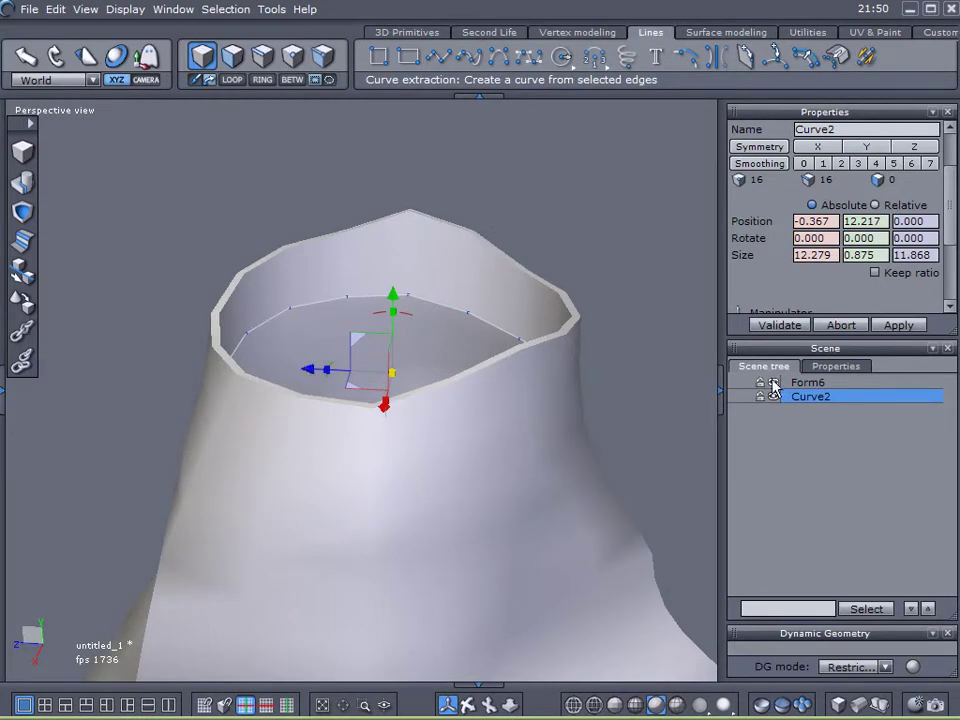
{"action": "right_click_drag", "start_coordinate": [461, 377], "coordinate": [548, 467]}
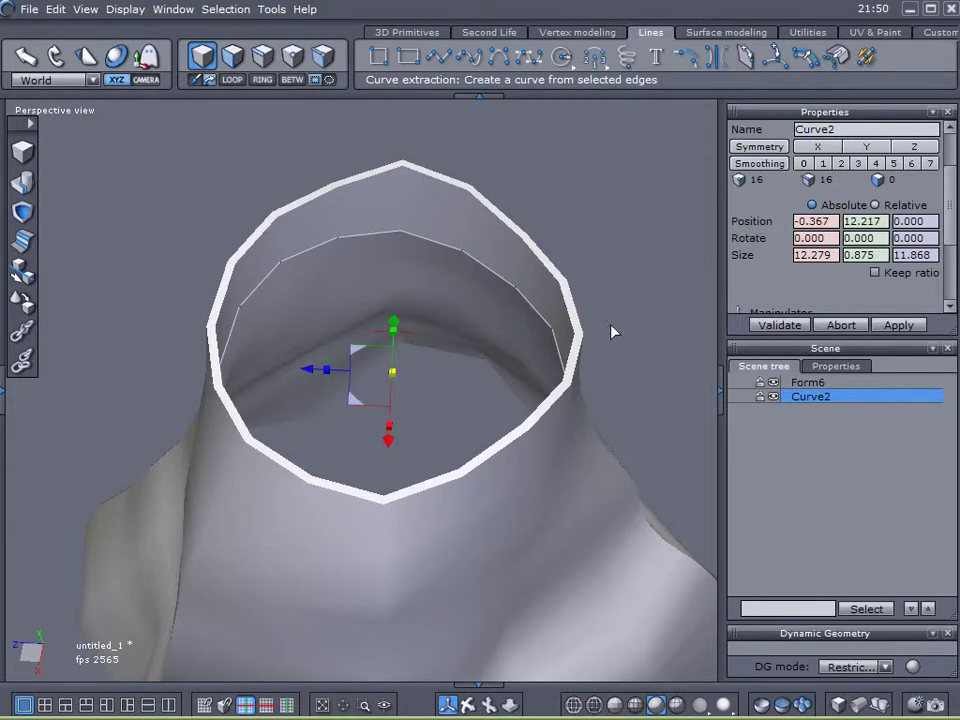
{"action": "middle_click_drag", "start_coordinate": [643, 508], "coordinate": [590, 367]}
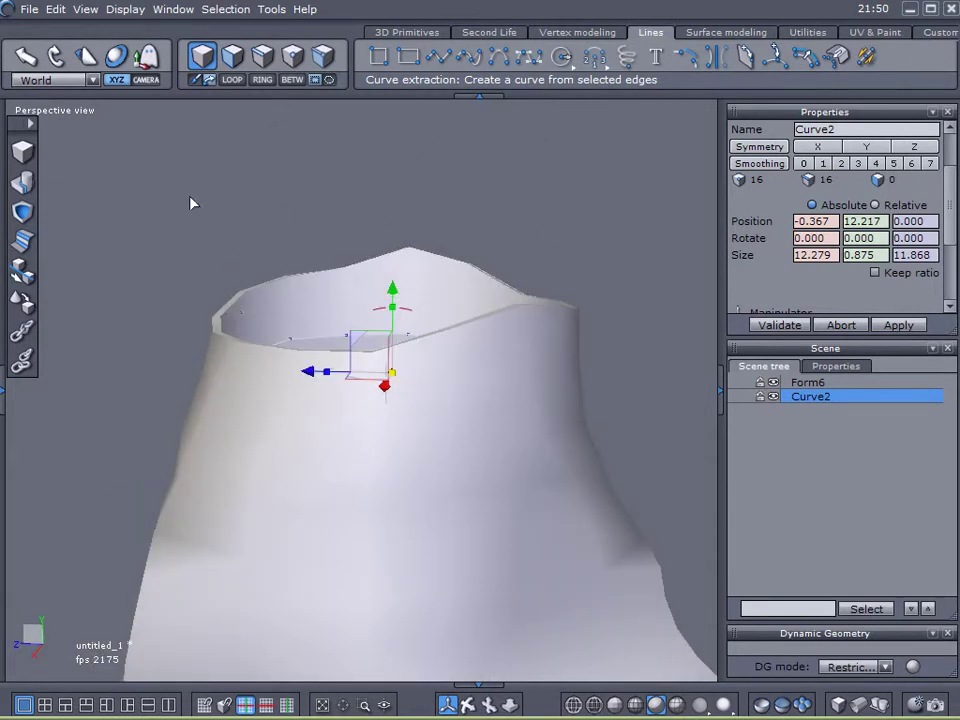
{"action": "middle_click_drag", "start_coordinate": [253, 402], "coordinate": [302, 431]}
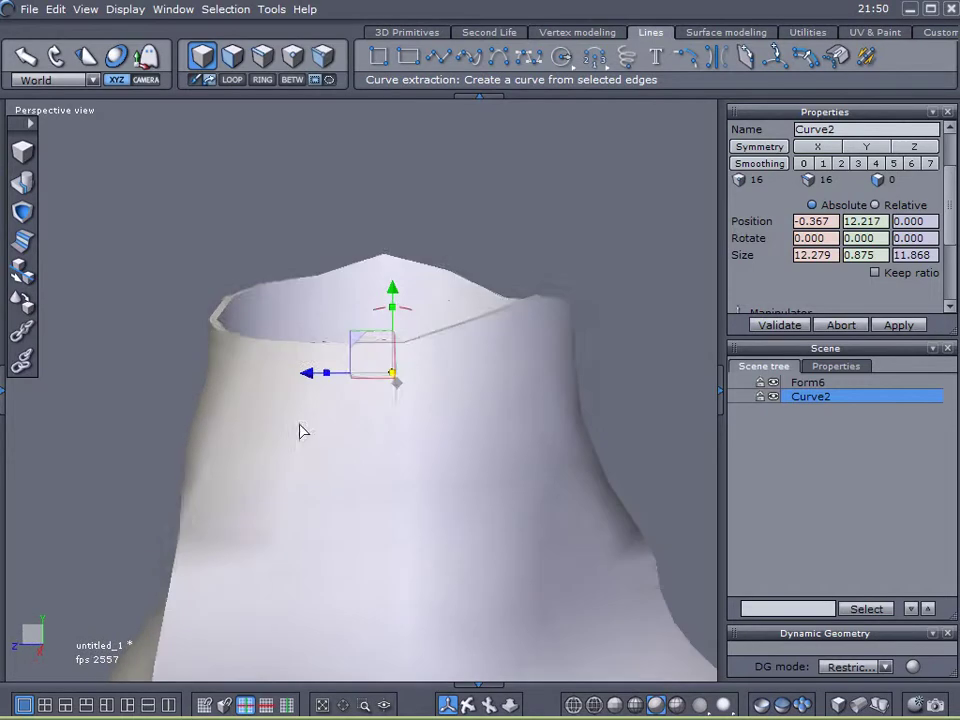
- Hide the stump and examine the extracted curve alone from the side and from directly above
{"action": "left_click", "coordinate": [774, 384]}
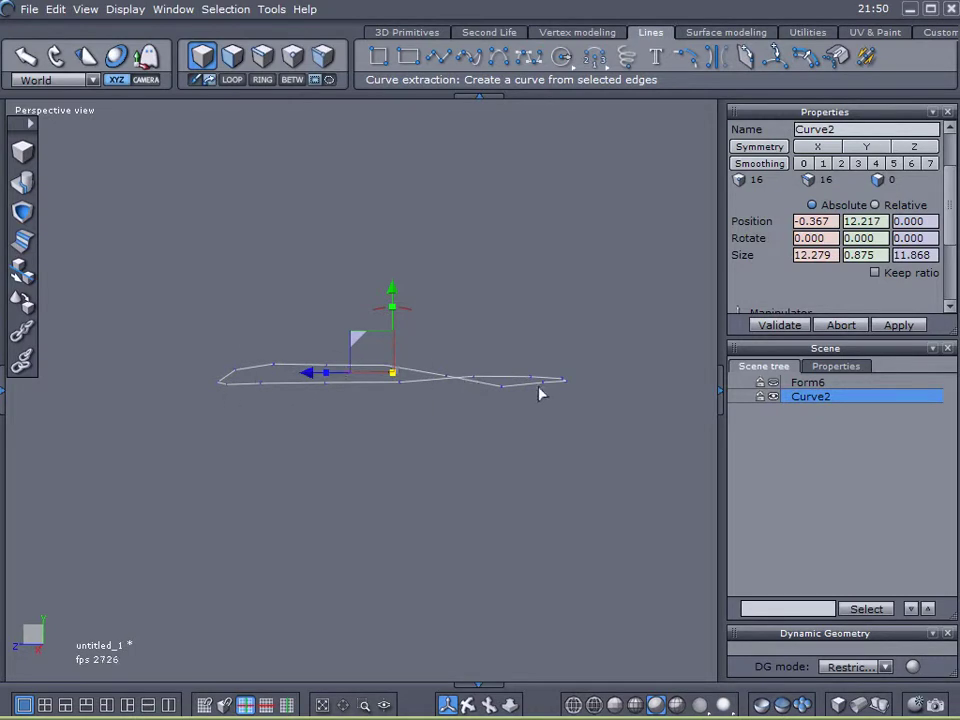
{"action": "right_click_drag", "start_coordinate": [543, 378], "coordinate": [535, 412]}
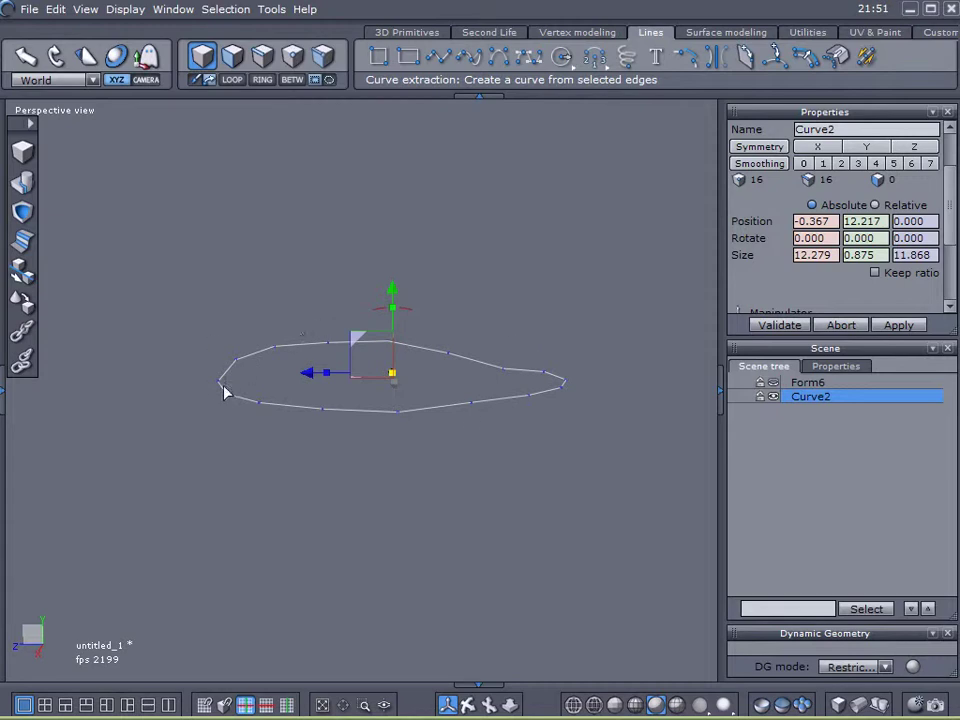
{"action": "middle_click_drag", "start_coordinate": [437, 294], "coordinate": [508, 388]}
{"action": "left_click_drag", "start_coordinate": [609, 229], "coordinate": [510, 455]}
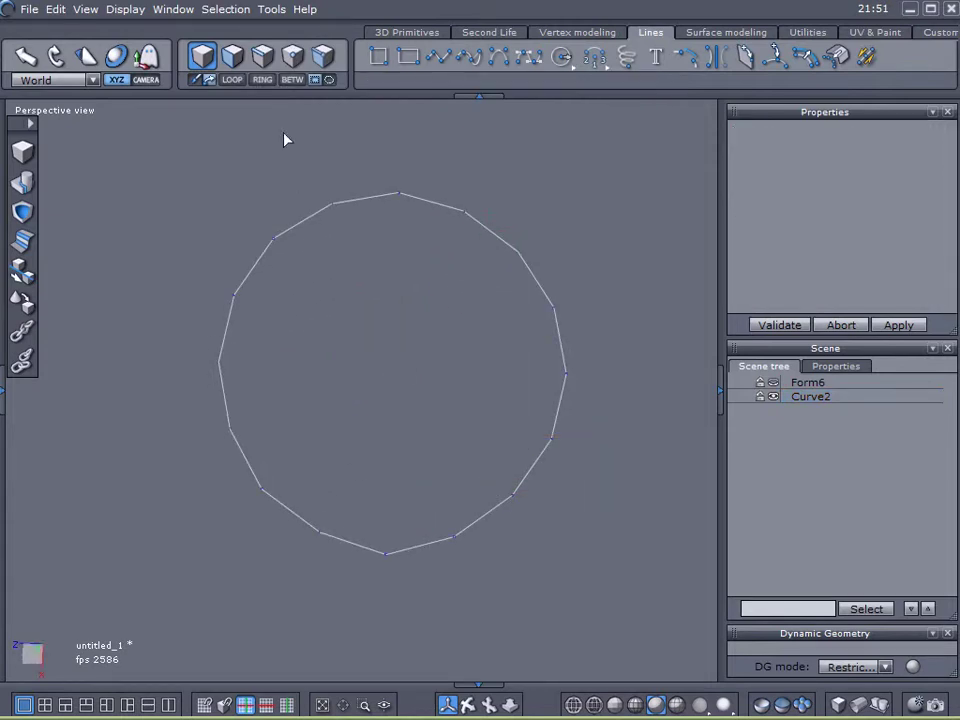
{"action": "left_click_drag", "start_coordinate": [623, 225], "coordinate": [556, 384]}
{"action": "left_click", "coordinate": [788, 398]}
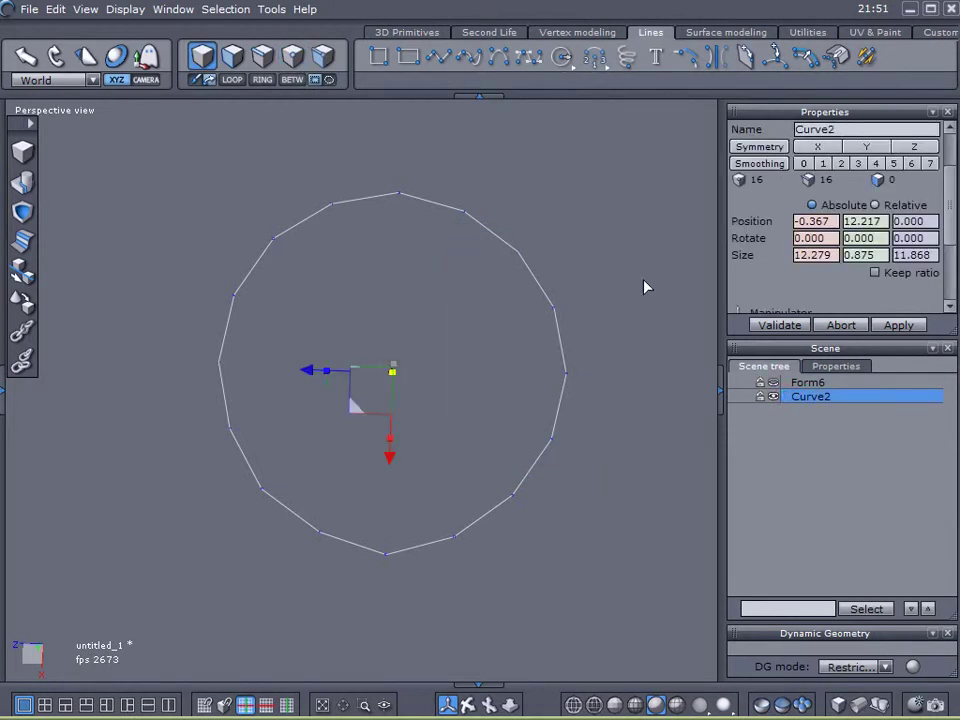
{"action": "left_click_drag", "start_coordinate": [641, 219], "coordinate": [500, 515]}
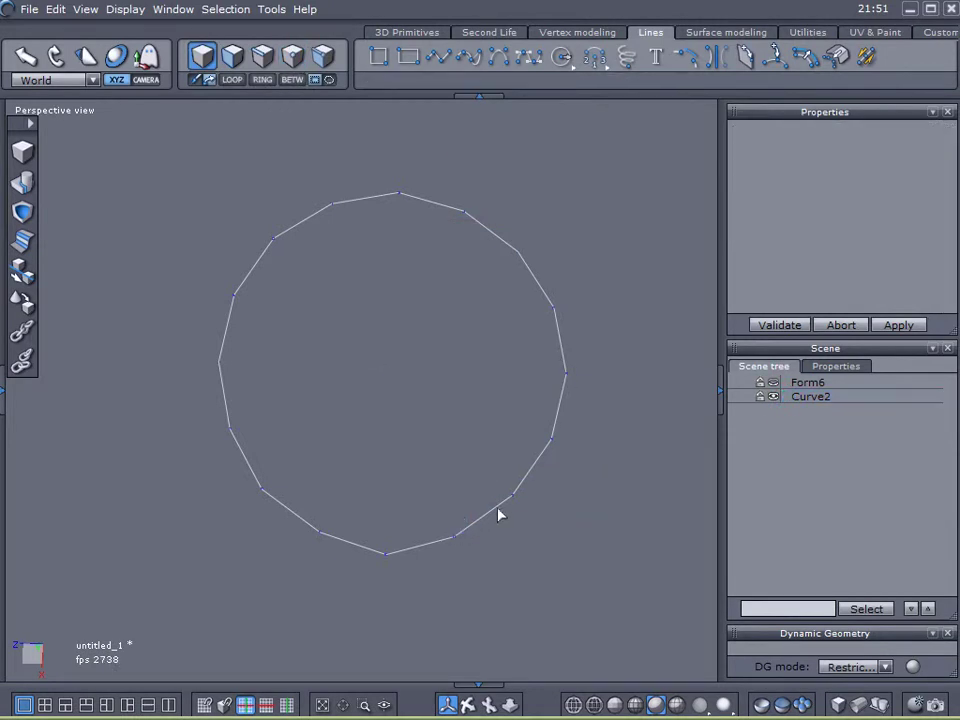
- Try moving five points on the curve's negative-Z side inward to about X -0.27, Z -1.29, and undo the move
{"action": "left_click", "coordinate": [788, 398]}
{"action": "left_click", "coordinate": [292, 56]}
{"action": "left_click_drag", "start_coordinate": [621, 286], "coordinate": [450, 541]}
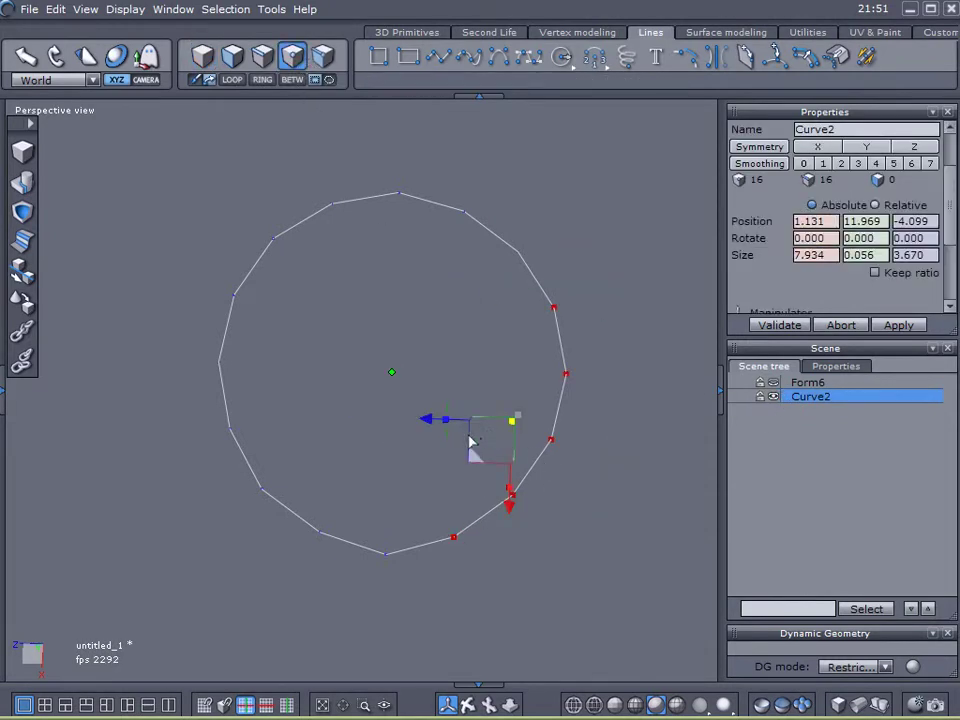
{"action": "left_click_drag", "start_coordinate": [468, 447], "coordinate": [390, 413]}
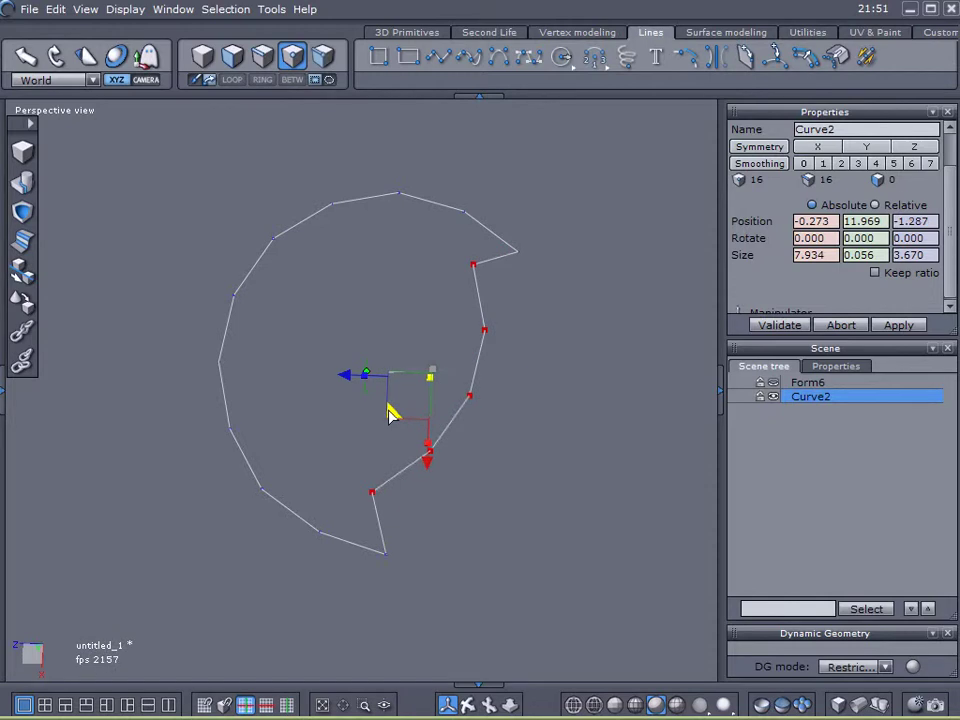
{"action": "key", "text": "ctrl+z"}
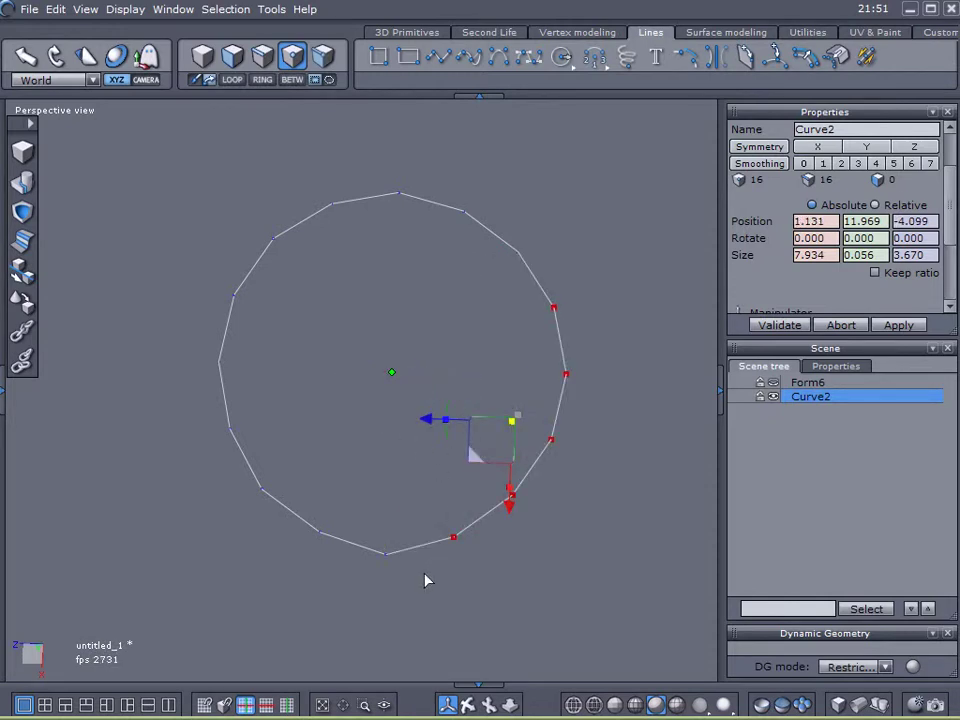
- Deselect the curve's points and examine the height variation along its outline from low side angles
{"action": "left_click_drag", "start_coordinate": [424, 575], "coordinate": [499, 284], "text": "alt"}
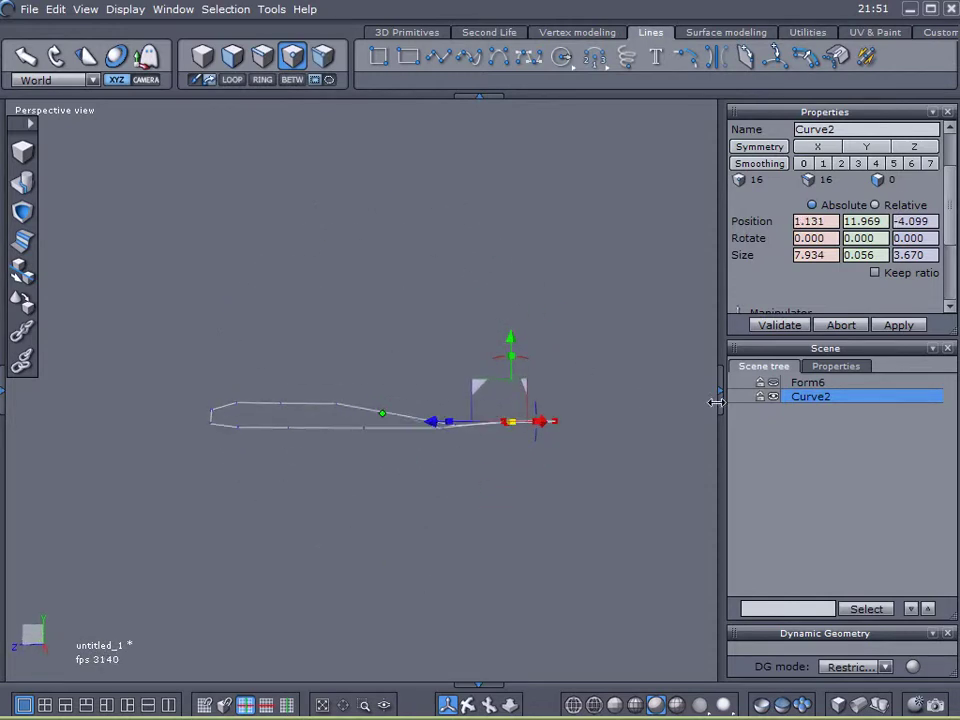
{"action": "left_click", "coordinate": [609, 420]}
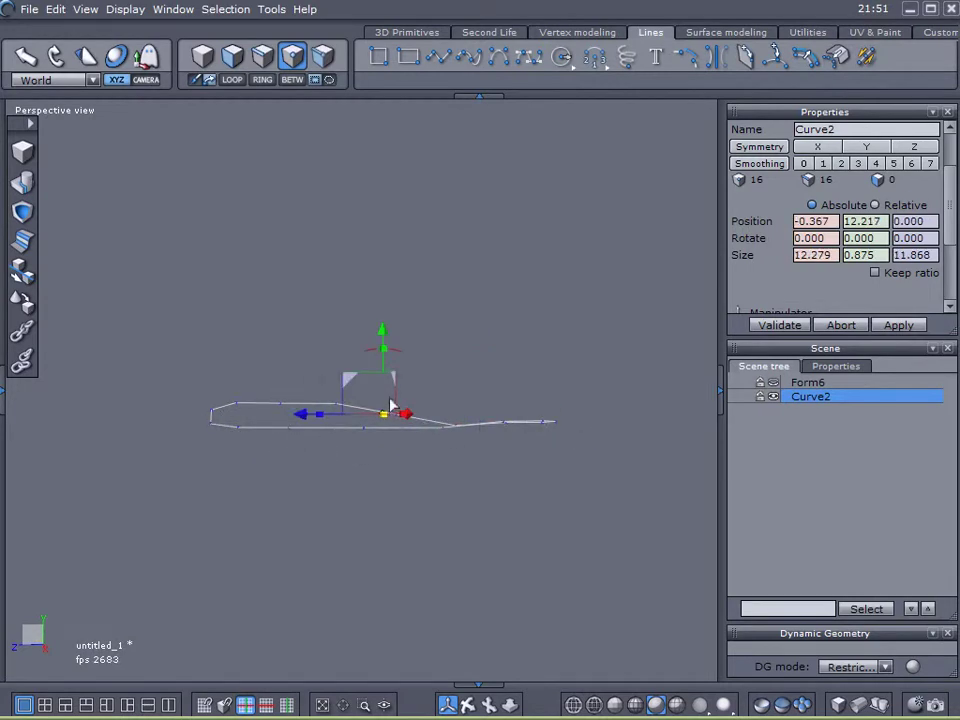
{"action": "left_click_drag", "start_coordinate": [440, 455], "coordinate": [443, 452], "text": "alt"}
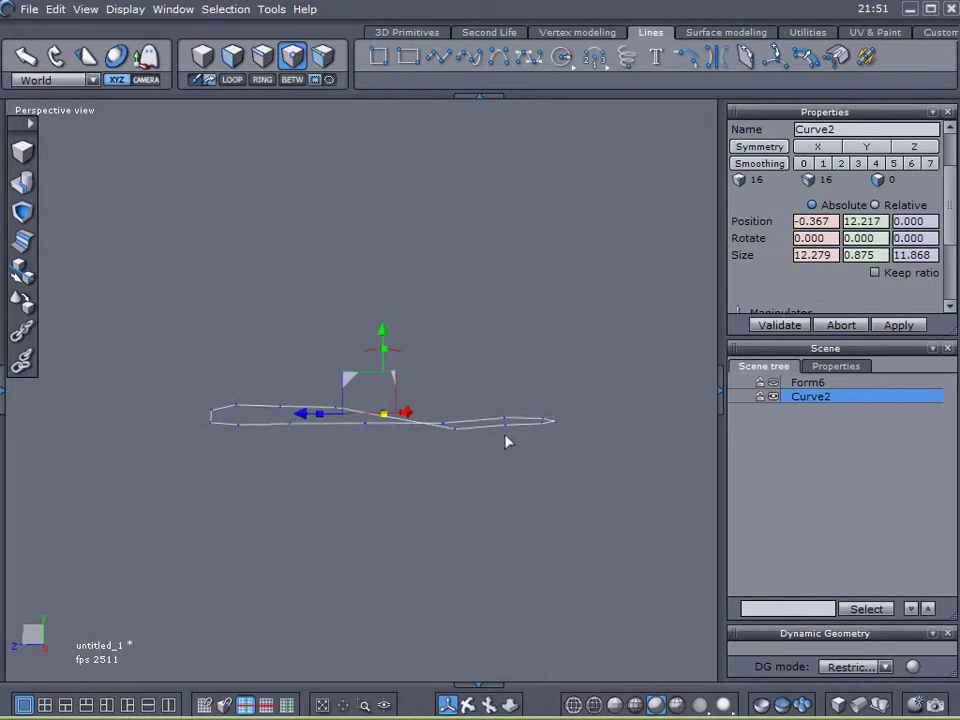
{"action": "left_click_drag", "start_coordinate": [112, 426], "coordinate": [137, 469], "text": "alt"}
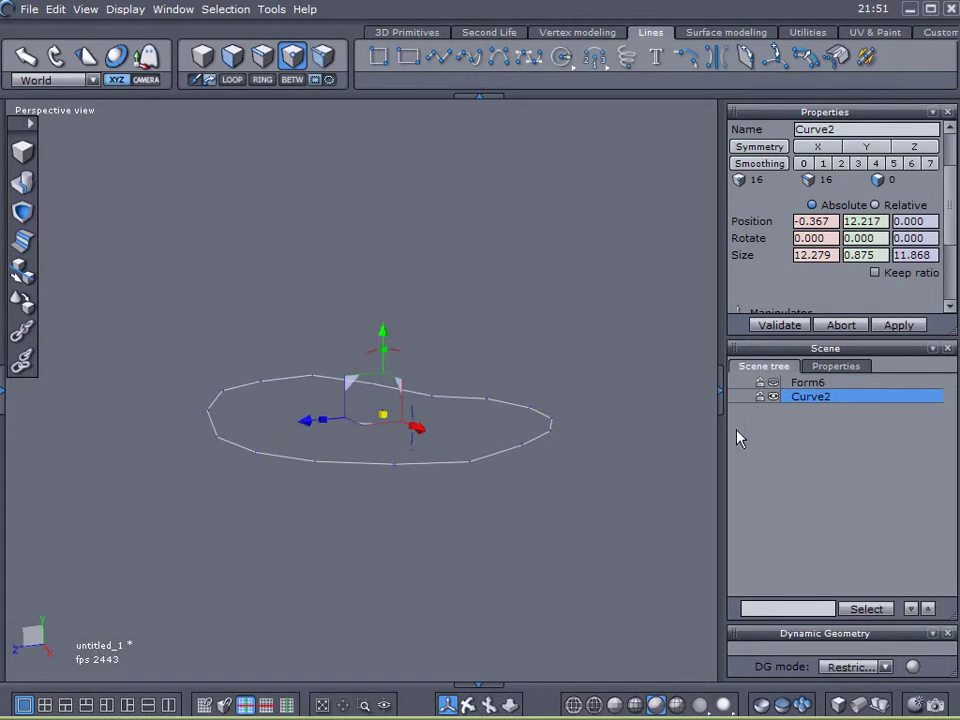
{"action": "left_click", "coordinate": [821, 414]}
{"action": "left_click", "coordinate": [459, 429]}
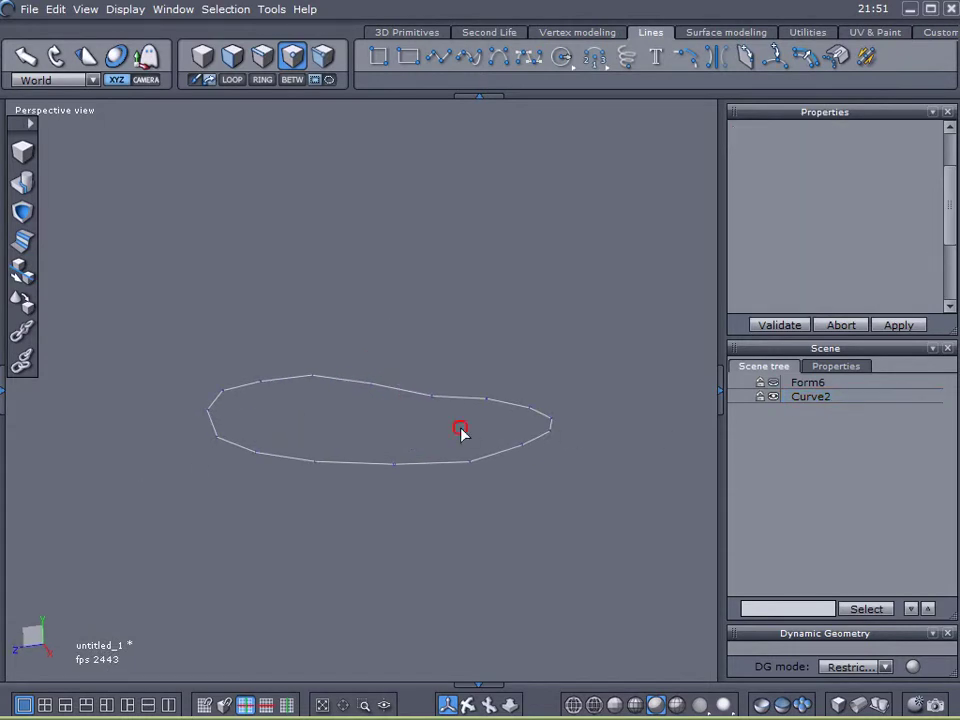
- Fill the closed curve with a Coons surface and collapse the new surface's dynamic geometry
{"action": "left_click", "coordinate": [786, 397]}
{"action": "left_click", "coordinate": [786, 397]}
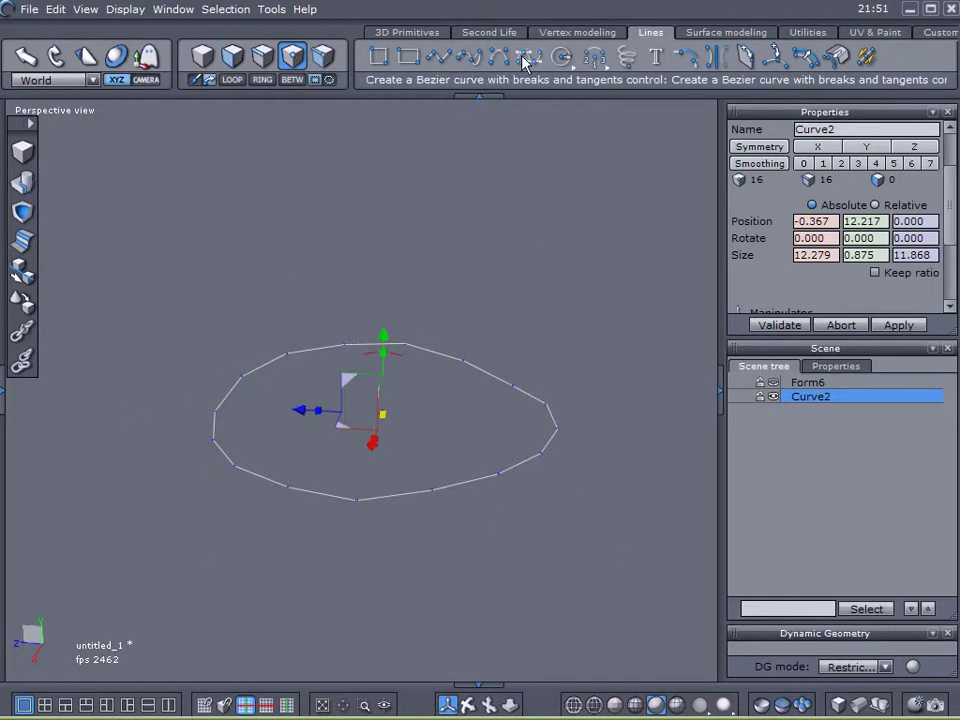
{"action": "left_click", "coordinate": [710, 36]}
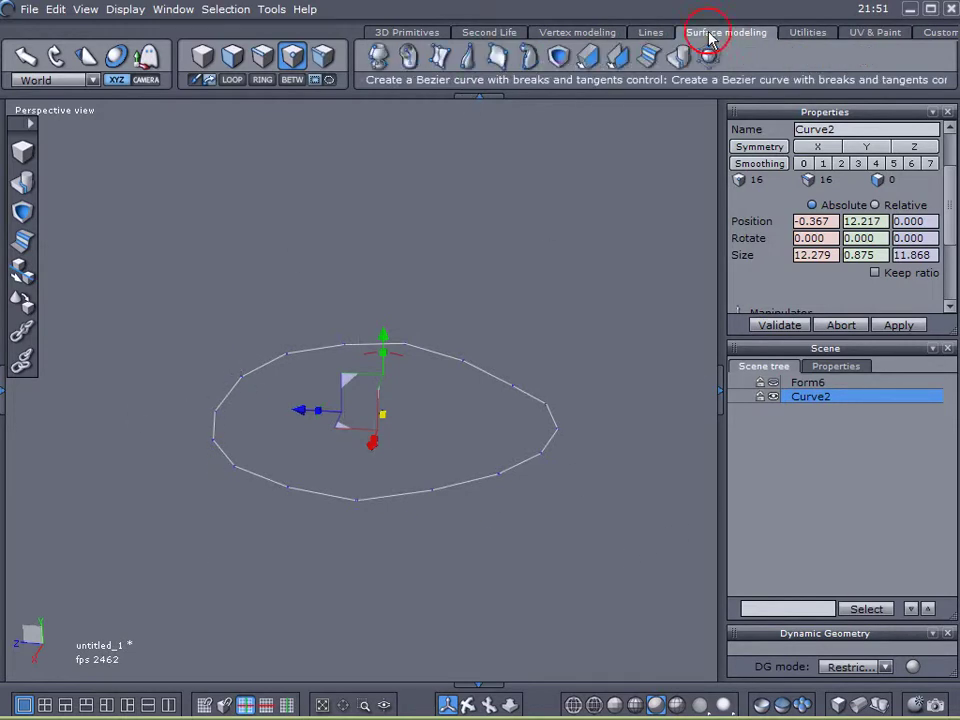
{"action": "left_click", "coordinate": [498, 56]}
{"action": "left_click", "coordinate": [465, 376]}
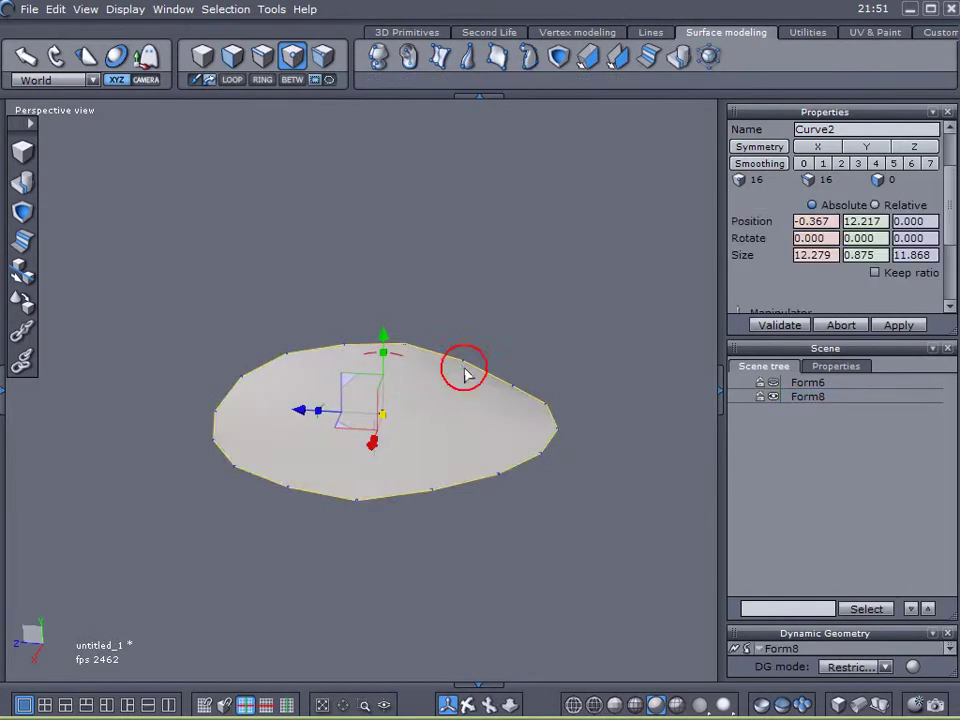
{"action": "left_click", "coordinate": [787, 326]}
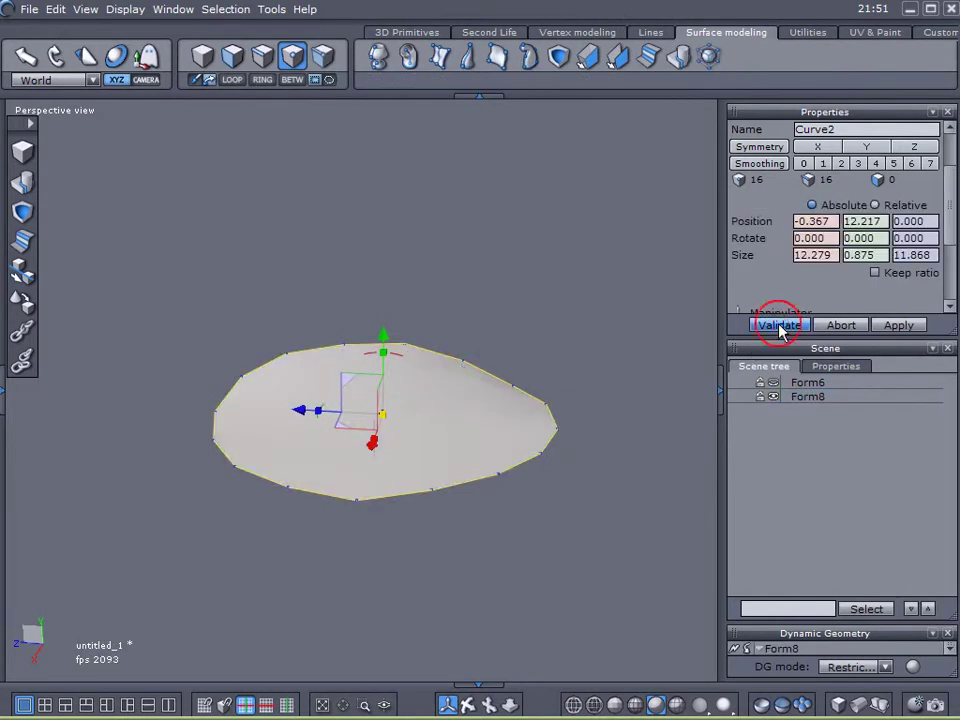
{"action": "left_click", "coordinate": [791, 398]}
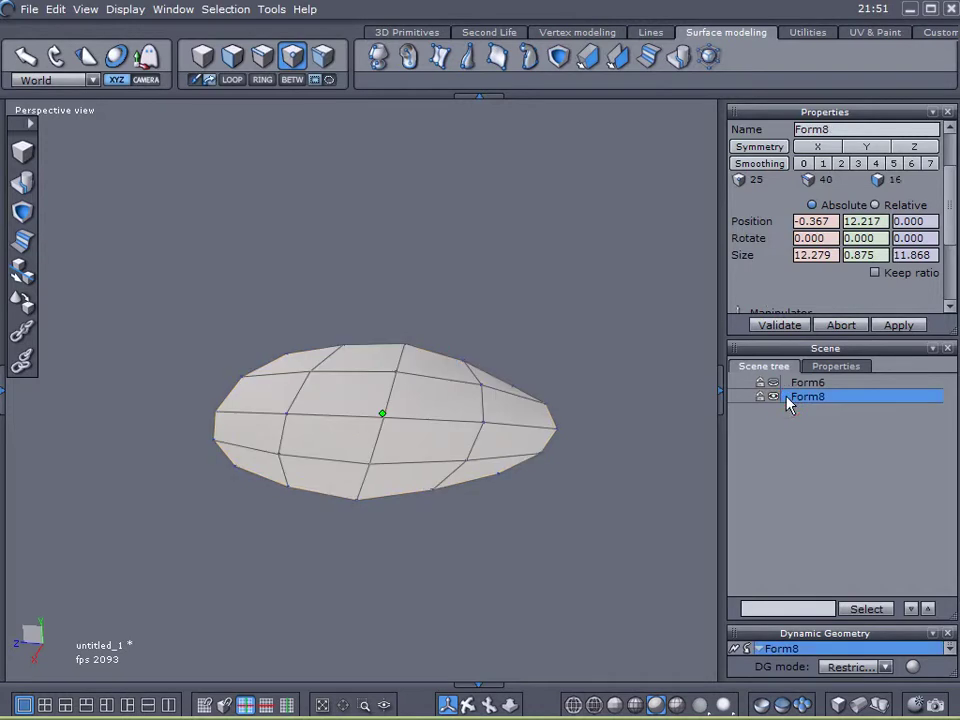
{"action": "left_click_drag", "start_coordinate": [574, 371], "coordinate": [457, 377]}
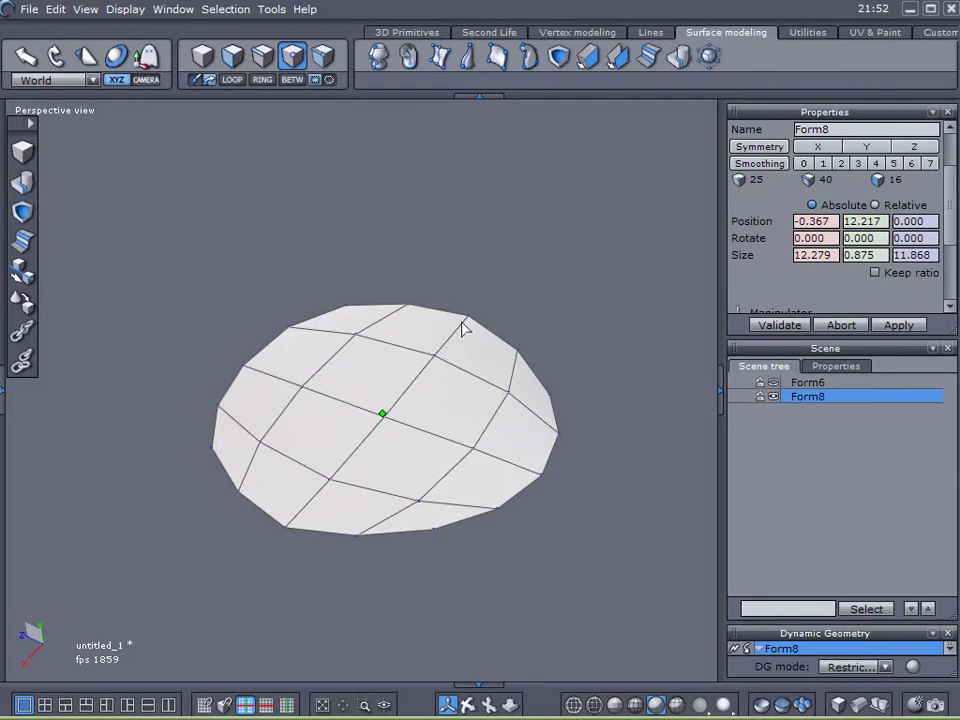
{"action": "left_click", "coordinate": [734, 646]}
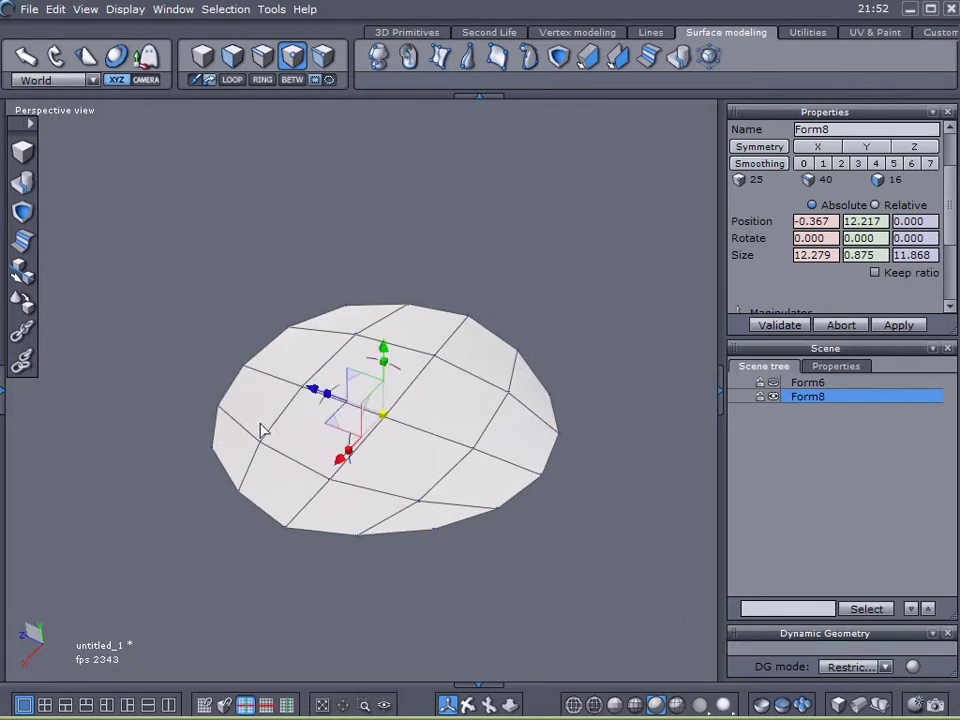
- Show the stump again and raise the end-grain surface inside the rim to about Y 13.95
{"action": "left_click_drag", "start_coordinate": [570, 440], "coordinate": [572, 329]}
{"action": "middle_click_drag", "start_coordinate": [571, 322], "coordinate": [614, 387]}
{"action": "left_click", "coordinate": [772, 383]}
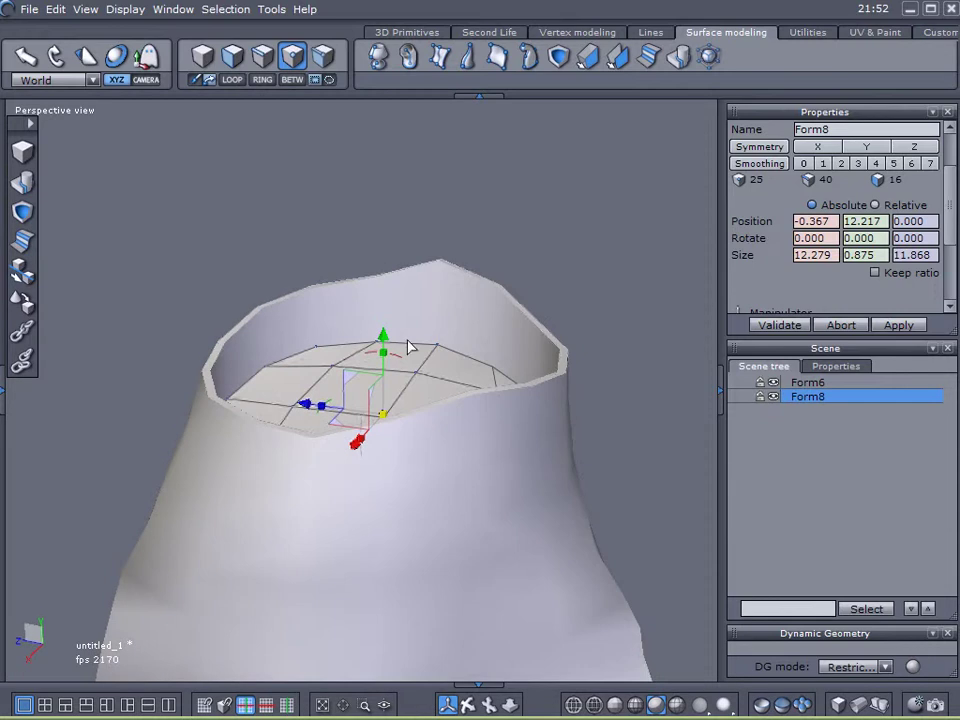
{"action": "left_click_drag", "start_coordinate": [381, 337], "coordinate": [392, 284]}
{"action": "left_click_drag", "start_coordinate": [270, 429], "coordinate": [425, 455]}
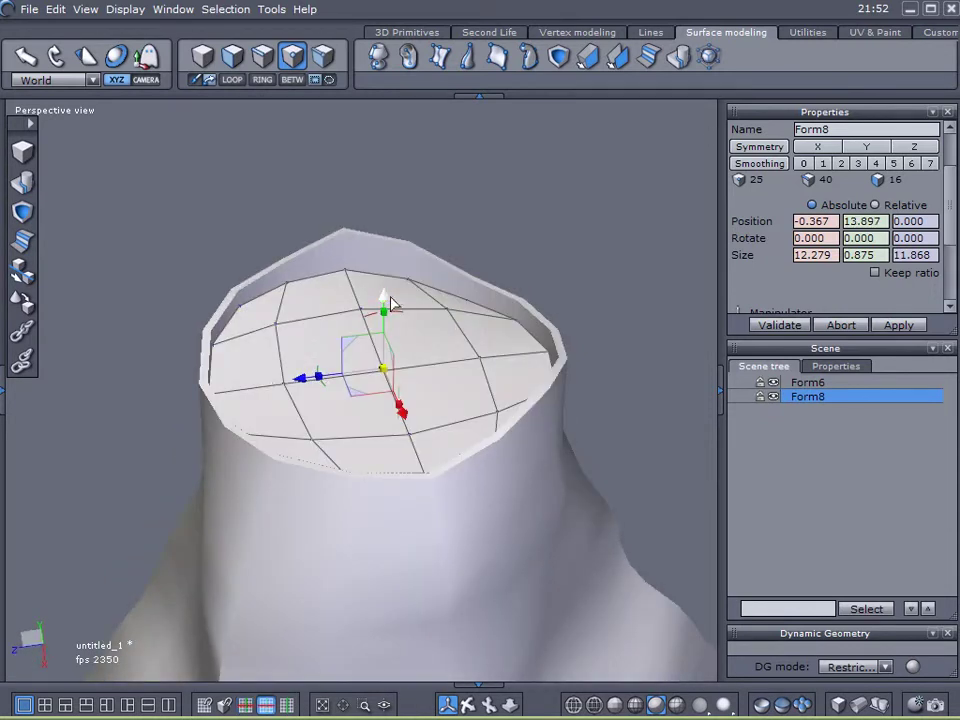
{"action": "mouse_move", "coordinate": [384, 296]}
{"action": "left_mouse_down"}
{"action": "mouse_move", "coordinate": [394, 251]}
{"action": "mouse_move", "coordinate": [388, 215]}
{"action": "mouse_move", "coordinate": [368, 256]}
{"action": "mouse_move", "coordinate": [370, 306]}
{"action": "left_mouse_up"}
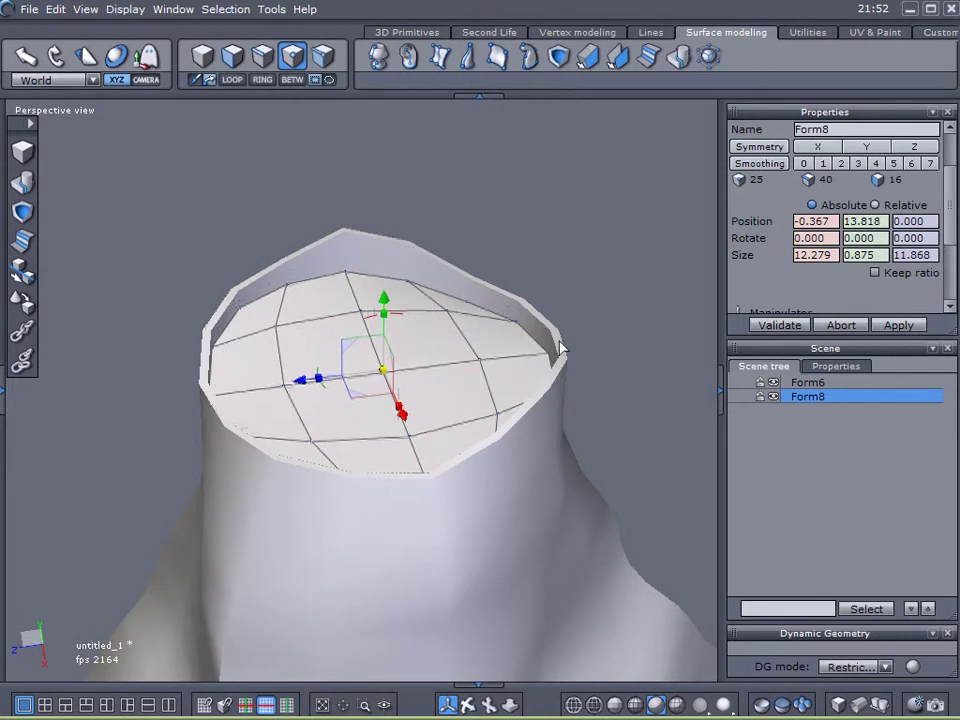
{"action": "left_click_drag", "start_coordinate": [496, 372], "coordinate": [497, 305], "text": "alt"}
{"action": "mouse_move", "coordinate": [381, 283]}
{"action": "left_mouse_down"}
{"action": "mouse_move", "coordinate": [382, 272]}
{"action": "mouse_move", "coordinate": [384, 285]}
{"action": "left_mouse_up"}
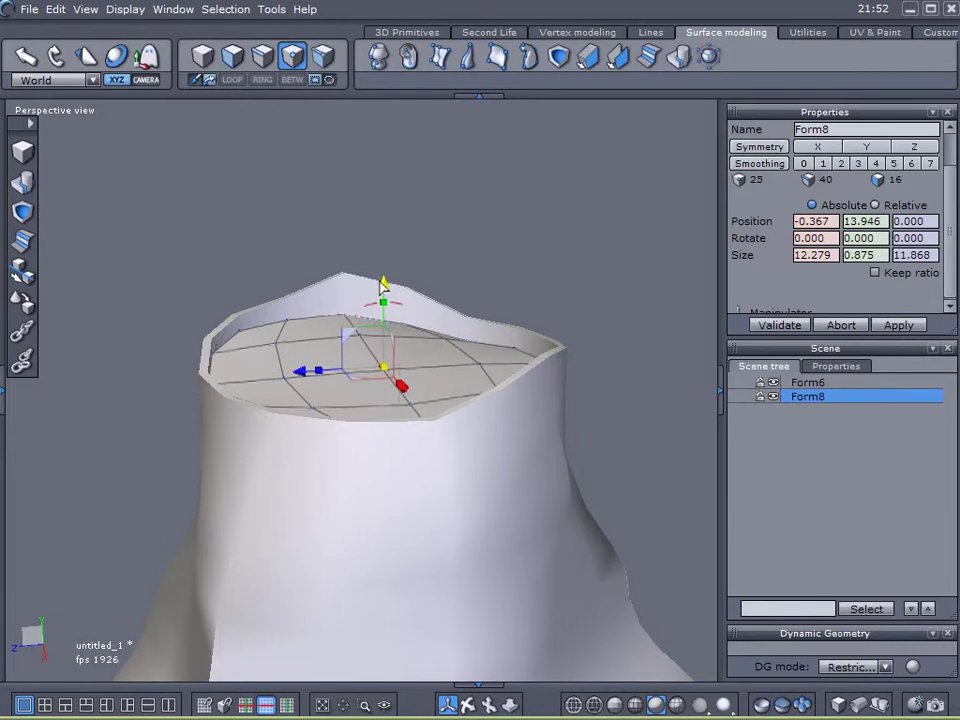
- Hide the end-grain surface and select the complete upper inner edge loop of the stump's rim, with soft selection turned off
{"action": "left_click", "coordinate": [773, 397]}
{"action": "left_click", "coordinate": [776, 382]}
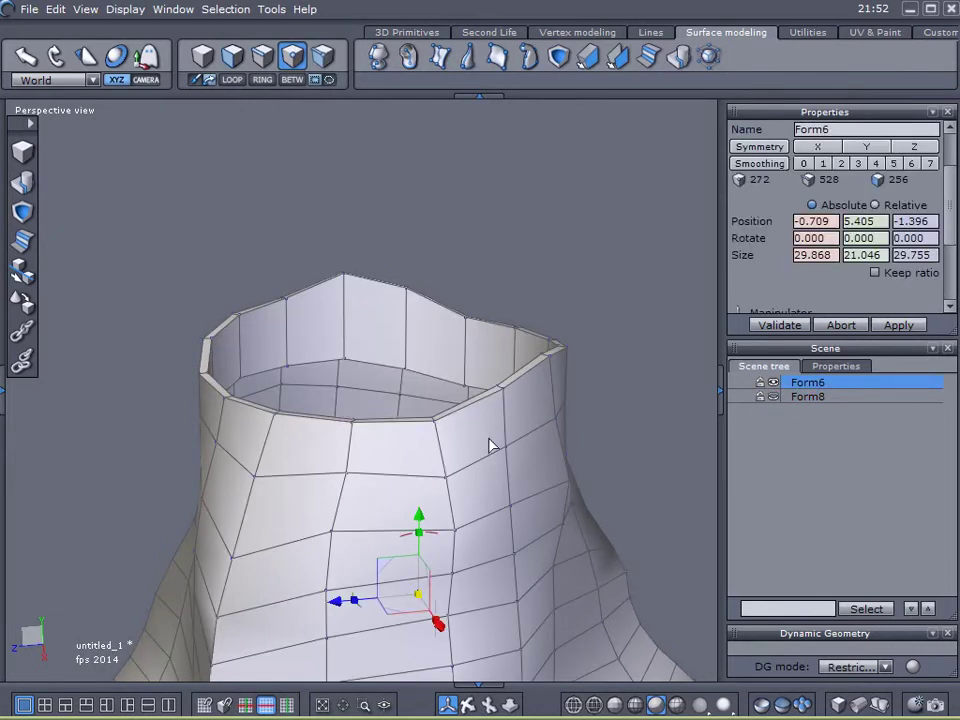
{"action": "left_click", "coordinate": [262, 54]}
{"action": "left_click", "coordinate": [325, 293]}
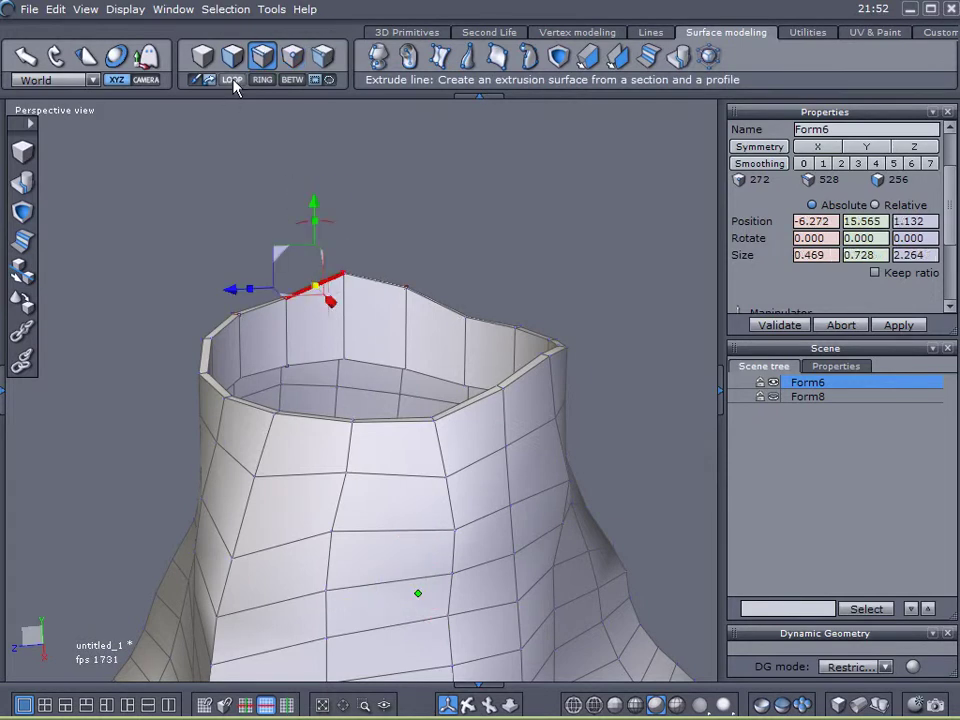
{"action": "left_click", "coordinate": [233, 80]}
{"action": "left_click", "coordinate": [948, 196]}
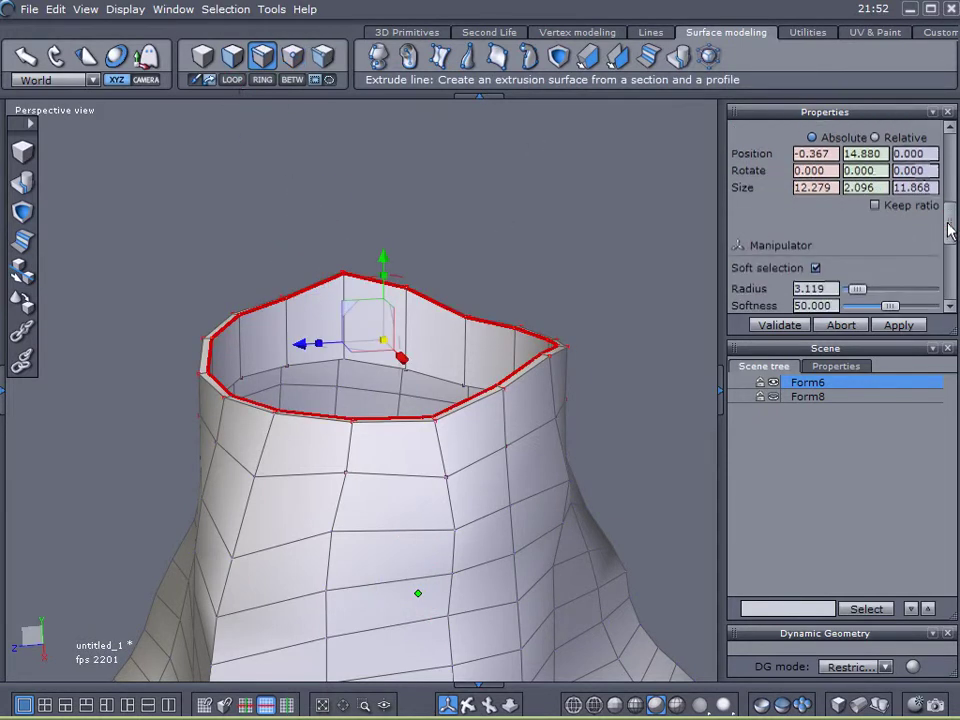
{"action": "left_click", "coordinate": [817, 265]}
{"action": "left_click", "coordinate": [817, 265]}
{"action": "middle_click_drag", "start_coordinate": [407, 216], "coordinate": [405, 165]}
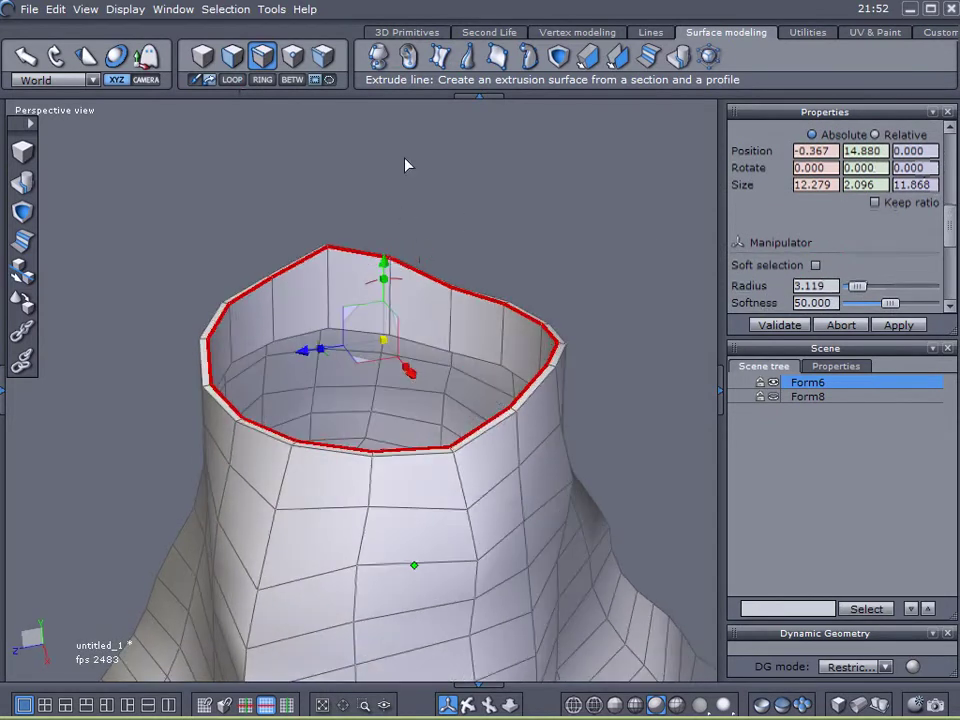
- Extract the selected rim loop as a curve and, with the stump hidden, fill that curve with a Coons surface
{"action": "left_click", "coordinate": [650, 32]}
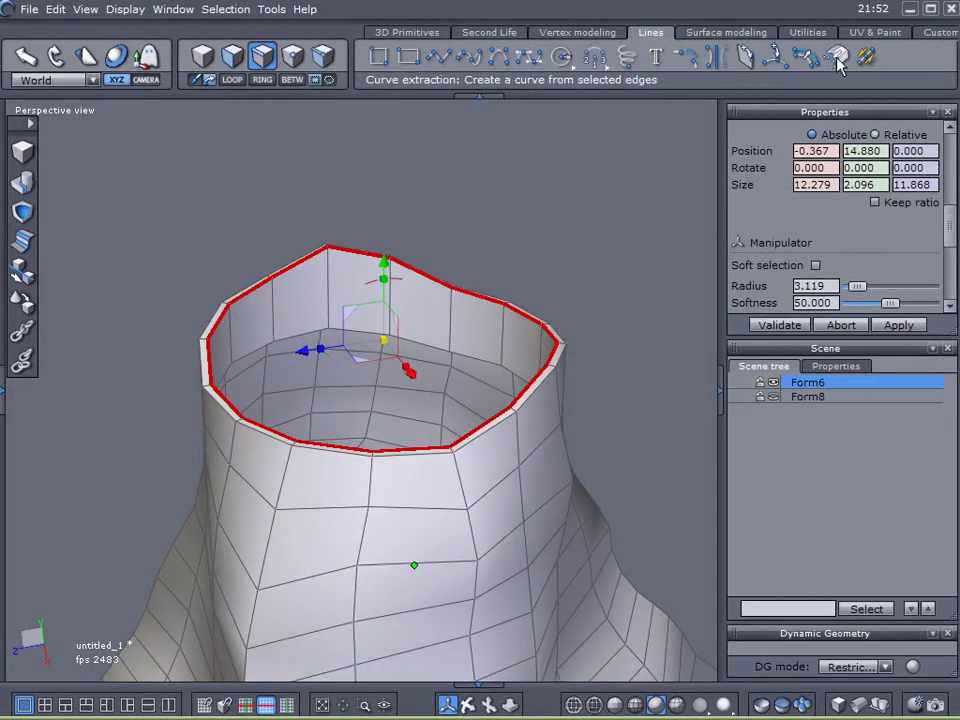
{"action": "left_click", "coordinate": [629, 52]}
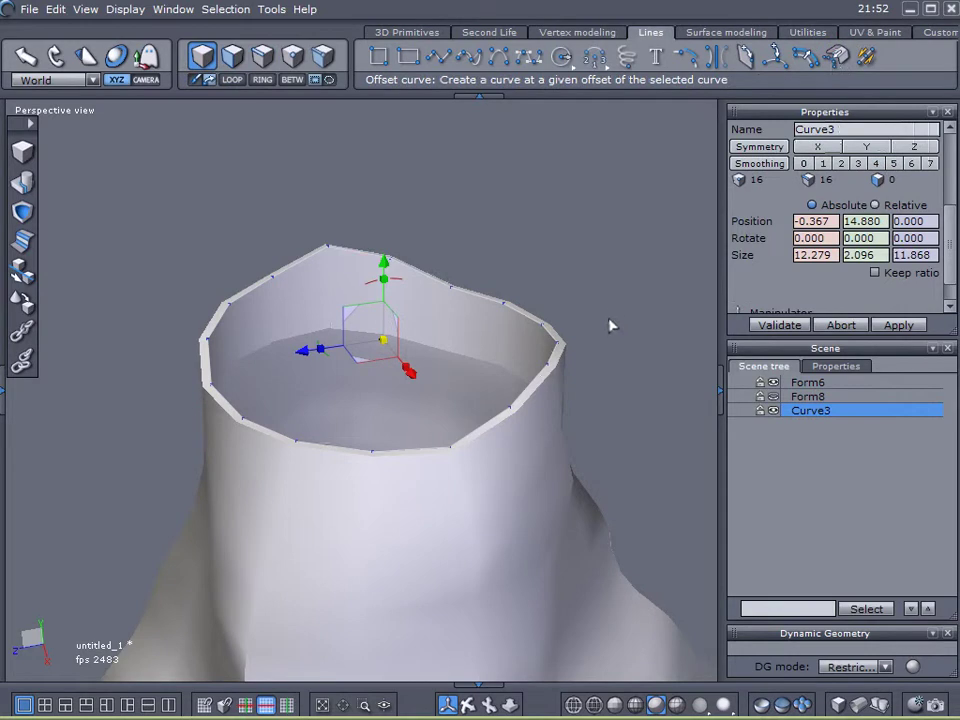
{"action": "left_click", "coordinate": [773, 382]}
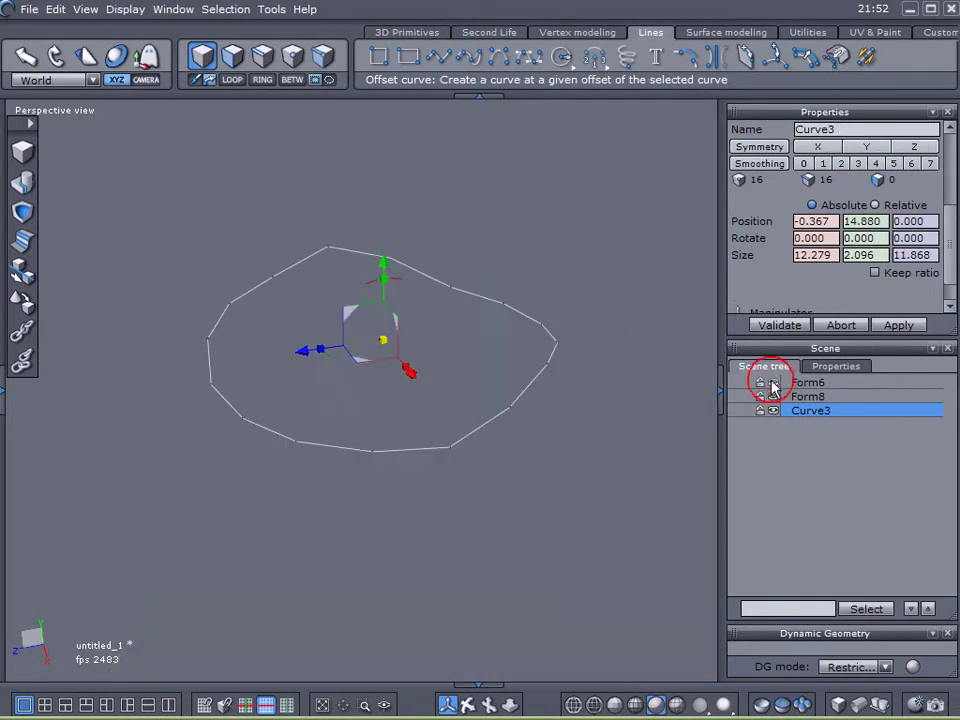
{"action": "left_click", "coordinate": [713, 36]}
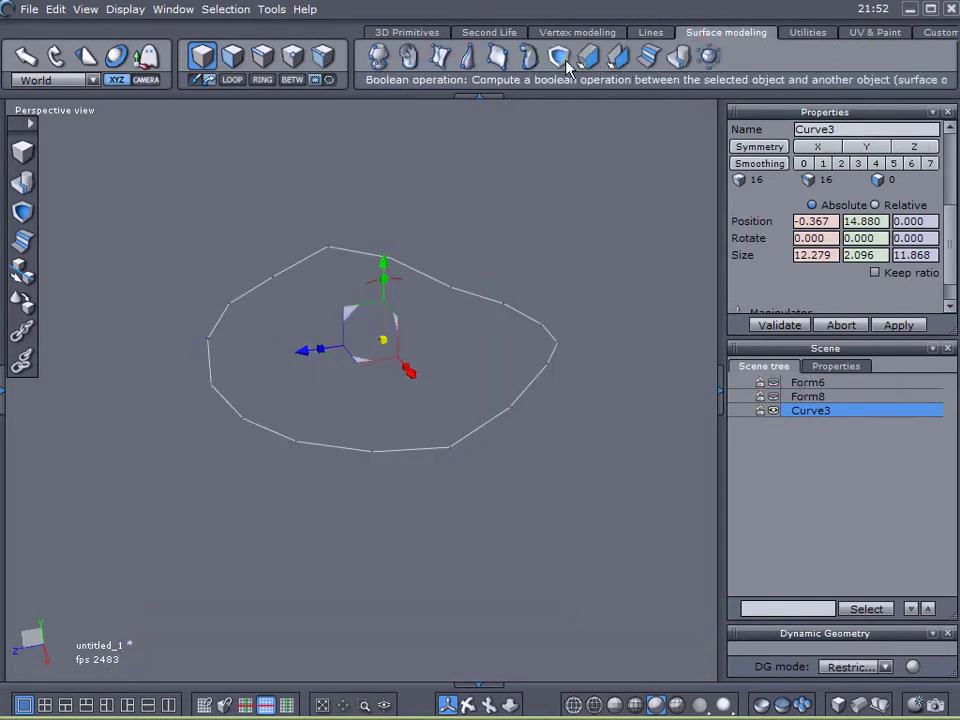
{"action": "left_click", "coordinate": [500, 57]}
{"action": "left_click", "coordinate": [476, 298]}
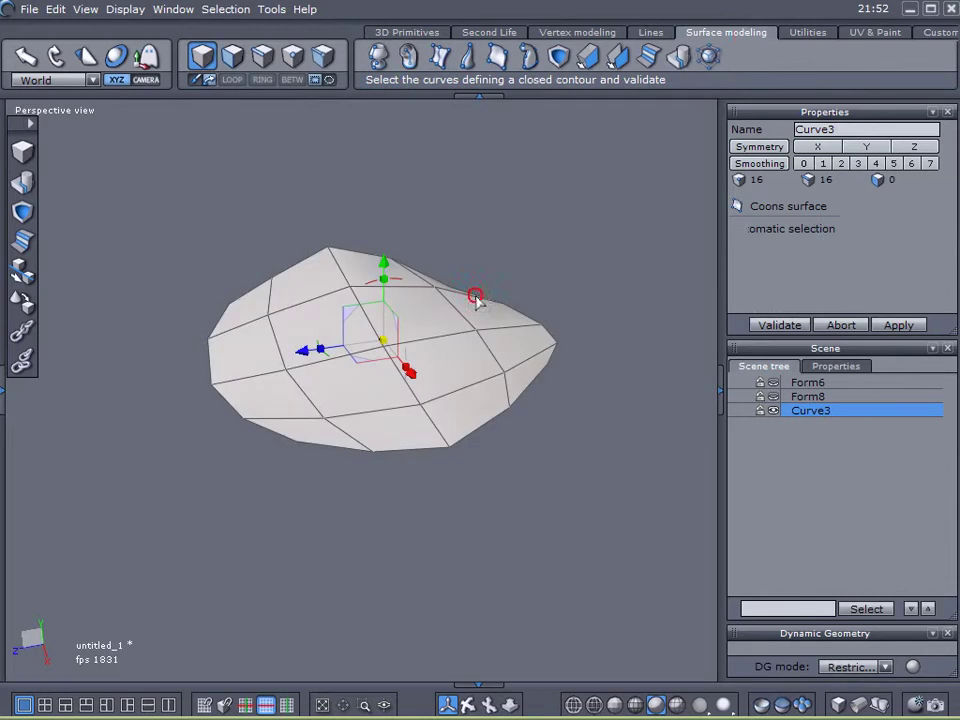
- Show the stump again and examine how the new top surface fits the rim's inner edge
{"action": "left_click", "coordinate": [771, 383]}
{"action": "left_click_drag", "start_coordinate": [578, 334], "coordinate": [575, 308], "text": "alt"}
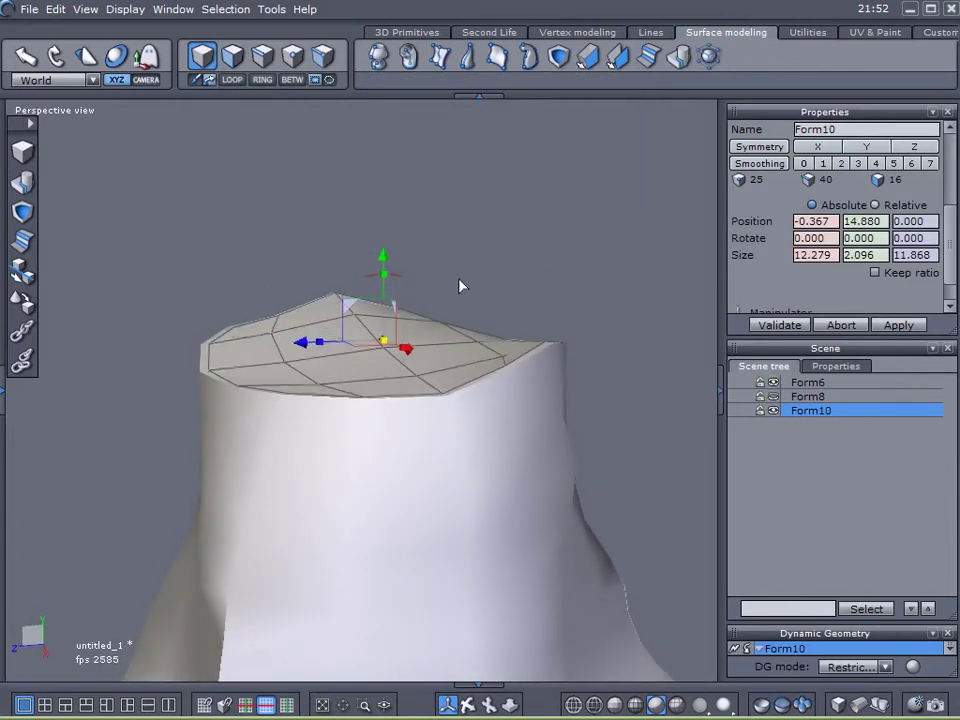
{"action": "mouse_move", "coordinate": [384, 256]}
{"action": "left_mouse_down"}
{"action": "mouse_move", "coordinate": [384, 270]}
{"action": "mouse_move", "coordinate": [384, 257]}
{"action": "left_mouse_up"}
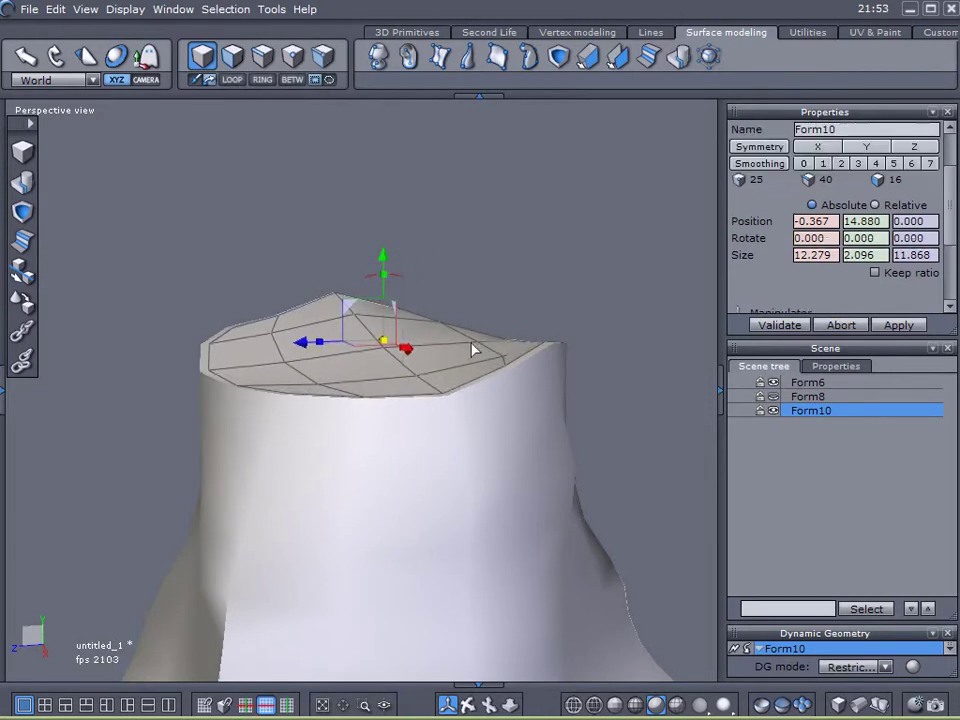
- Lower the new Coons top surface slightly inside the stump's rim, to about Y 14.78
{"action": "middle_click_drag", "start_coordinate": [476, 347], "coordinate": [532, 358]}
{"action": "left_click_drag", "start_coordinate": [386, 258], "coordinate": [388, 265]}
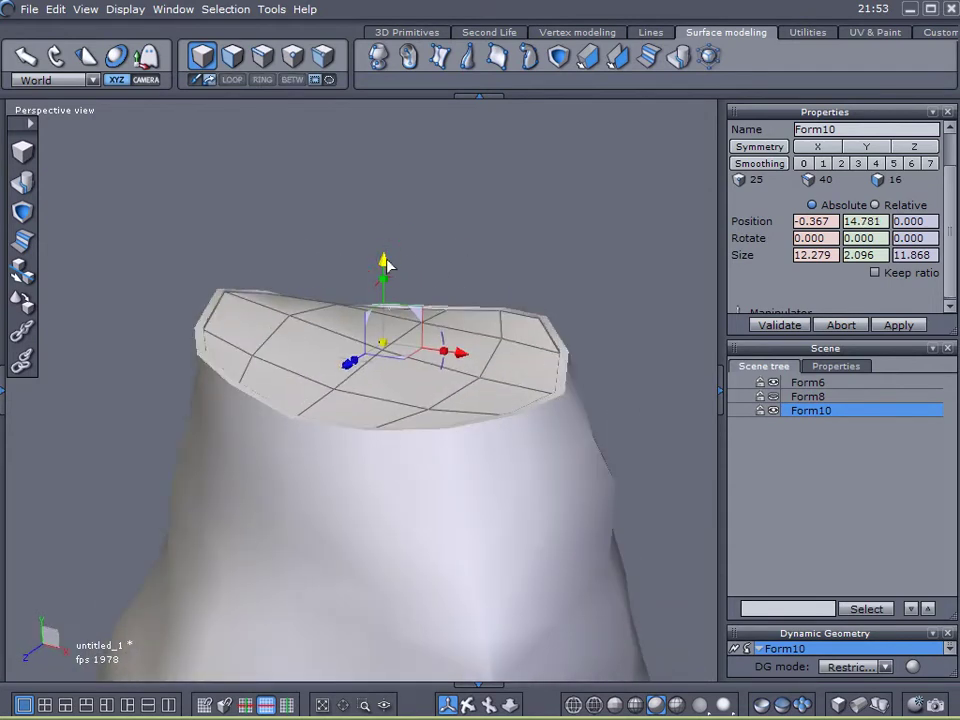
{"action": "middle_click_drag", "start_coordinate": [465, 319], "coordinate": [560, 351]}
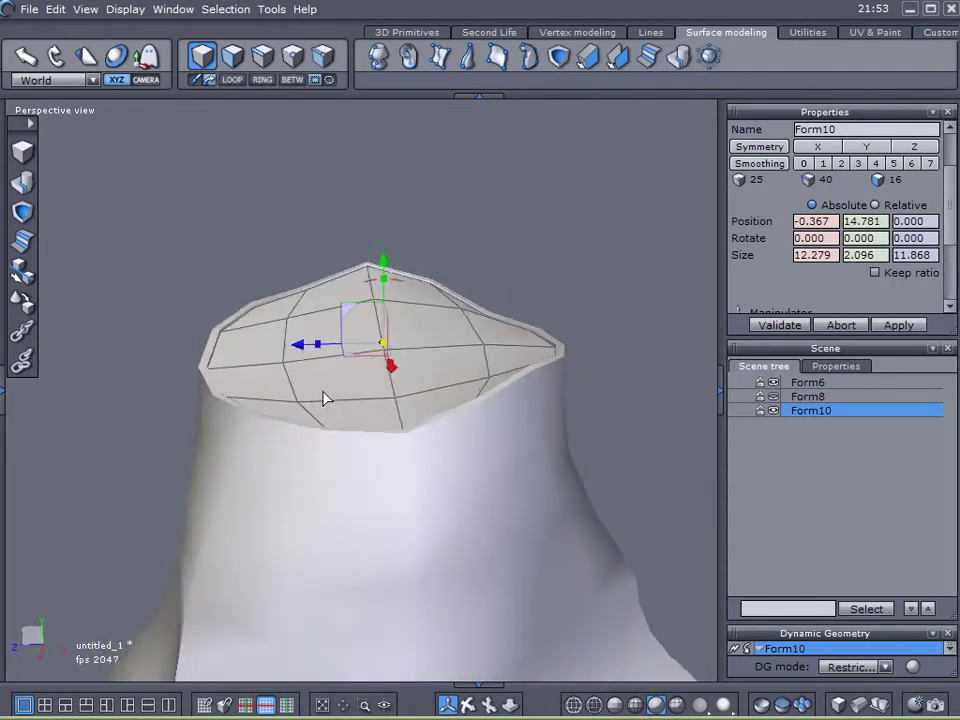
{"action": "left_click_drag", "start_coordinate": [316, 399], "coordinate": [390, 368], "text": "alt"}
- Select the stump body and examine its trunk, flared roots and mesh edge flow from all around
{"action": "scroll", "coordinate": [390, 368], "scroll_direction": "down", "scroll_amount": 3}
{"action": "middle_click_drag", "start_coordinate": [557, 405], "coordinate": [547, 319]}
{"action": "right_click_drag", "start_coordinate": [546, 320], "coordinate": [431, 351]}
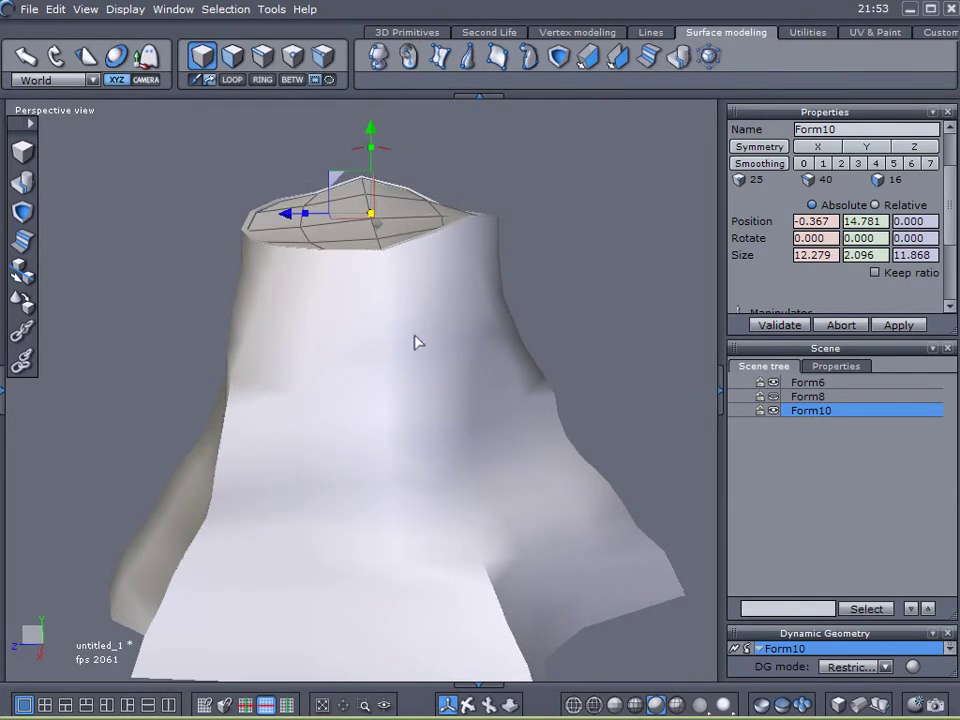
{"action": "middle_click_drag", "start_coordinate": [396, 421], "coordinate": [482, 542]}
{"action": "middle_click_drag", "start_coordinate": [268, 622], "coordinate": [195, 446]}
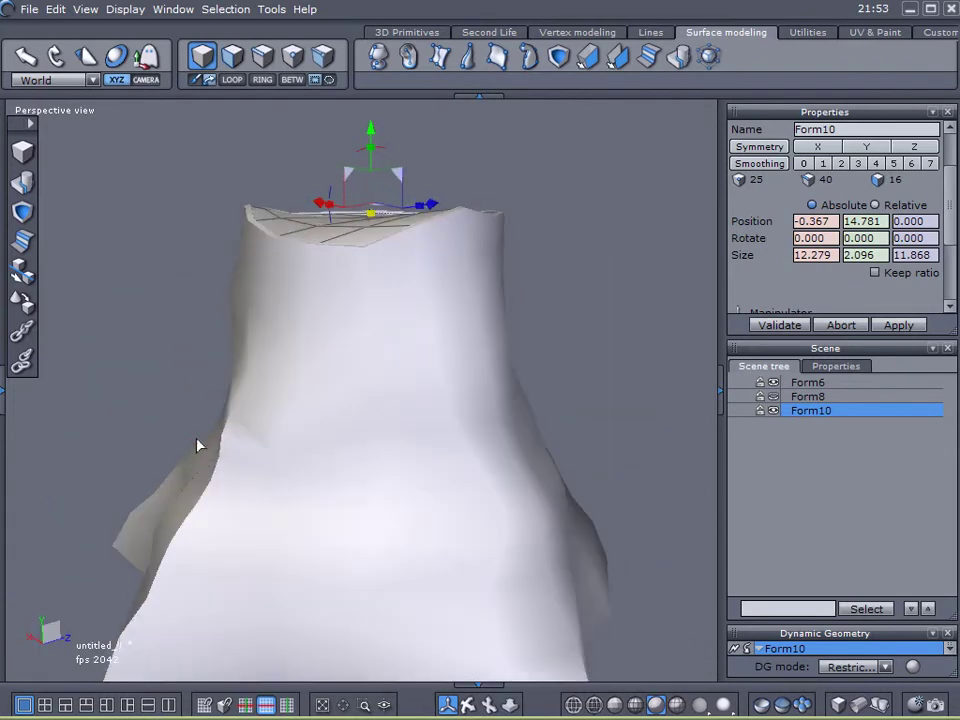
{"action": "left_click", "coordinate": [360, 403]}
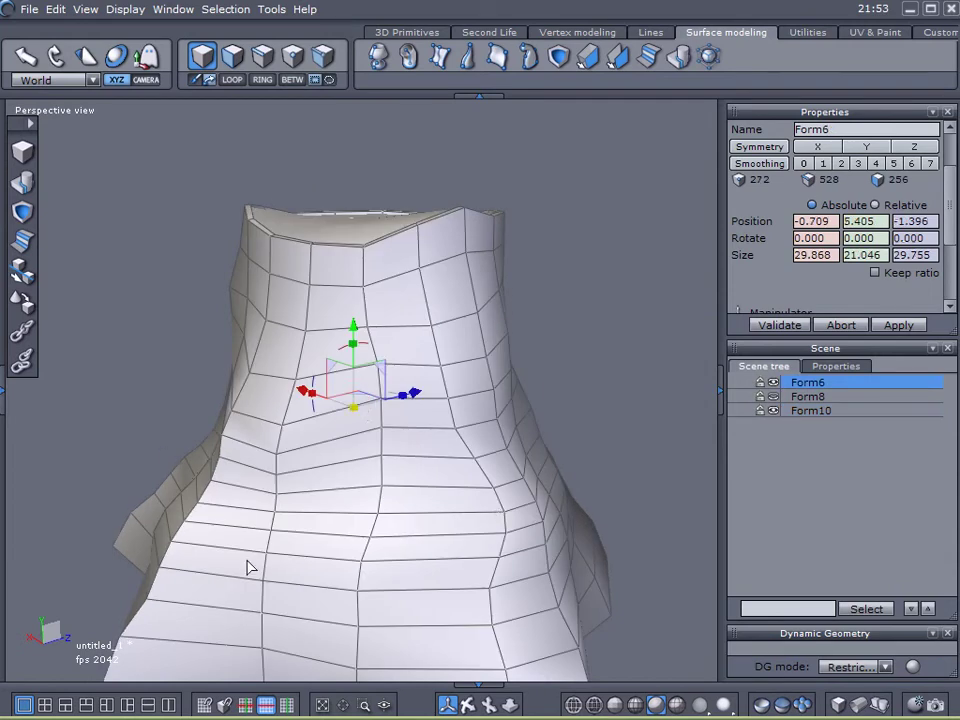
{"action": "middle_click_drag", "start_coordinate": [555, 557], "coordinate": [109, 549]}
{"action": "middle_click_drag", "start_coordinate": [378, 530], "coordinate": [519, 435]}
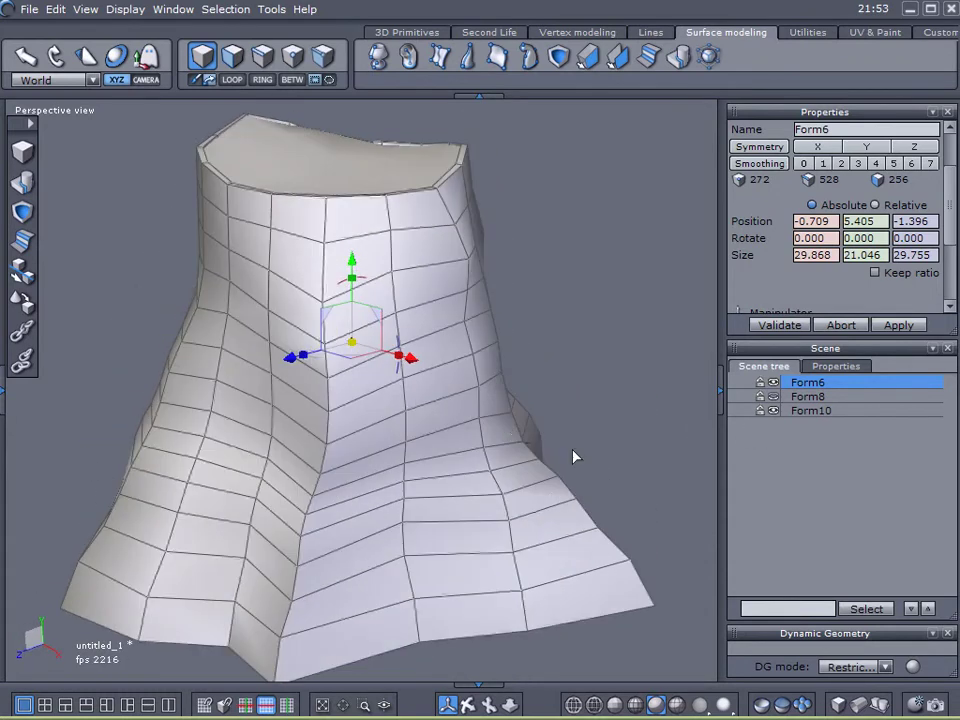
{"action": "middle_click_drag", "start_coordinate": [600, 564], "coordinate": [255, 530]}
{"action": "middle_click_drag", "start_coordinate": [536, 482], "coordinate": [620, 347]}
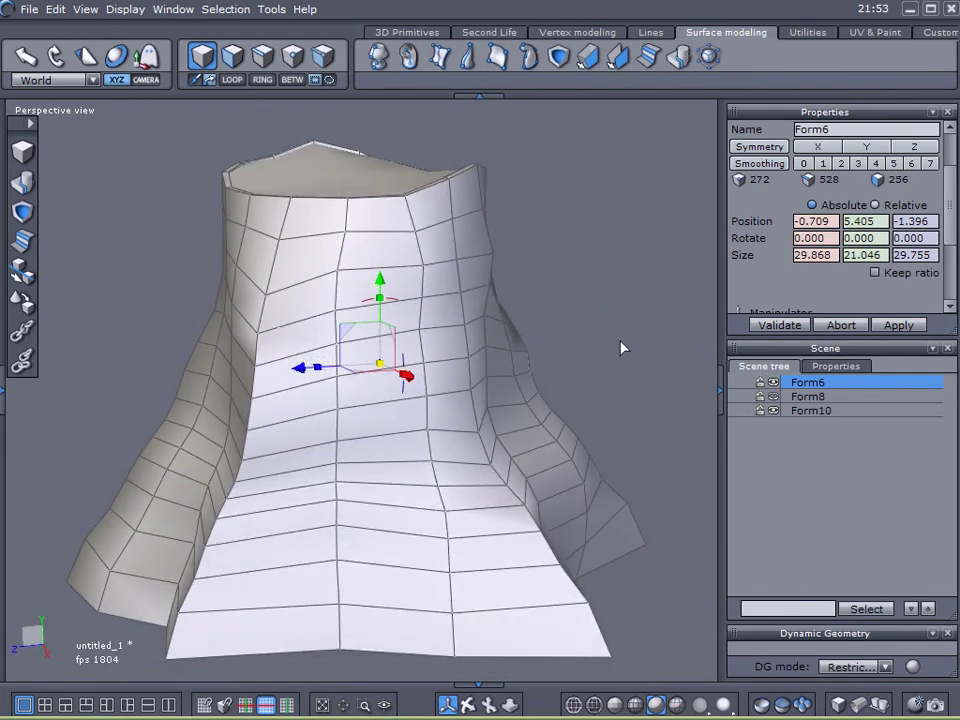